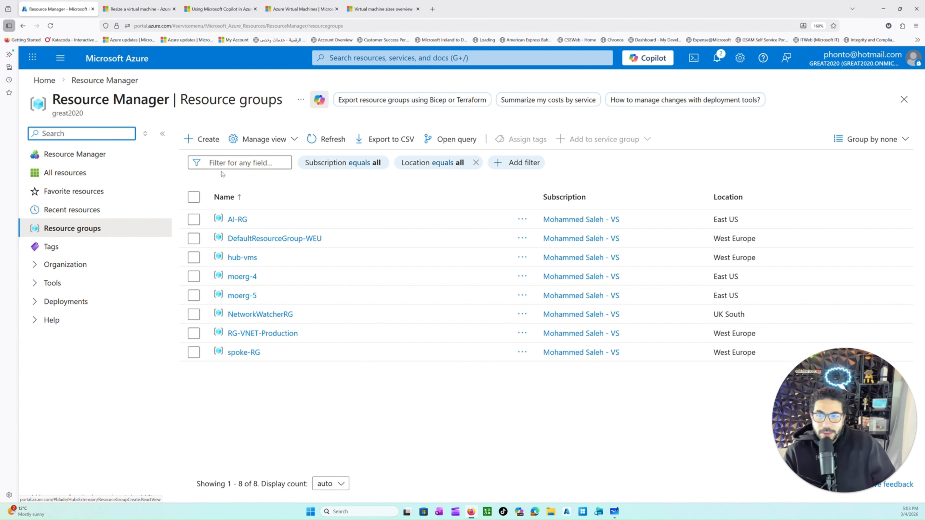
Step: Go to the portal home page and view the information card of the Virtual machines service
{"action": "left_click", "coordinate": [109, 59]}
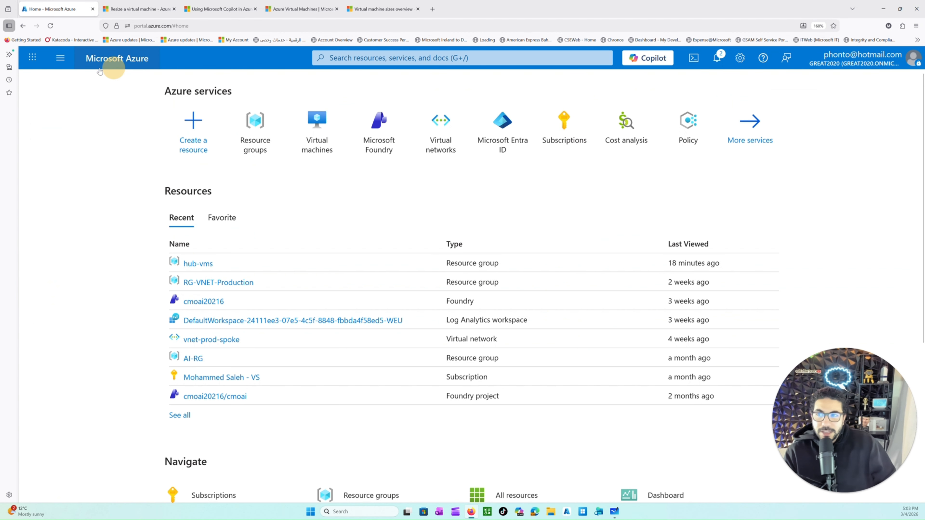
{"action": "left_click", "coordinate": [61, 64]}
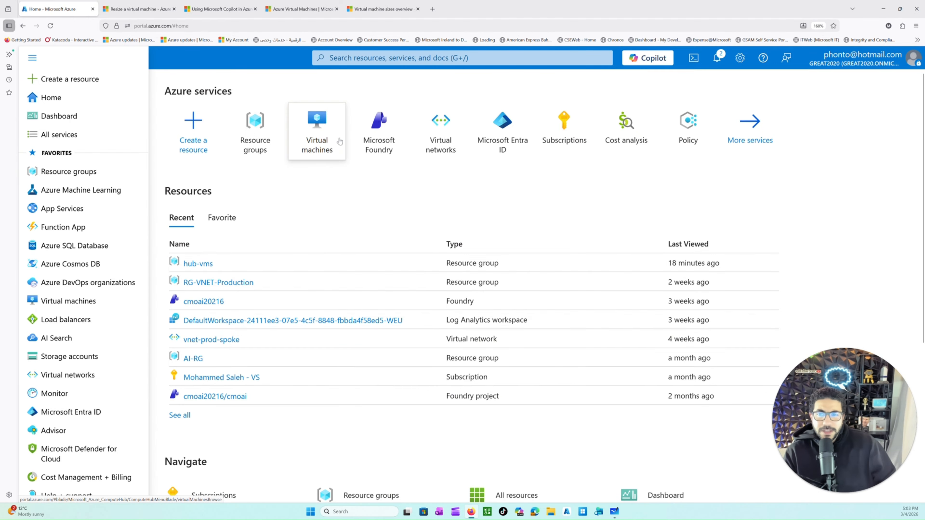
{"action": "mouse_move", "coordinate": [329, 144]}
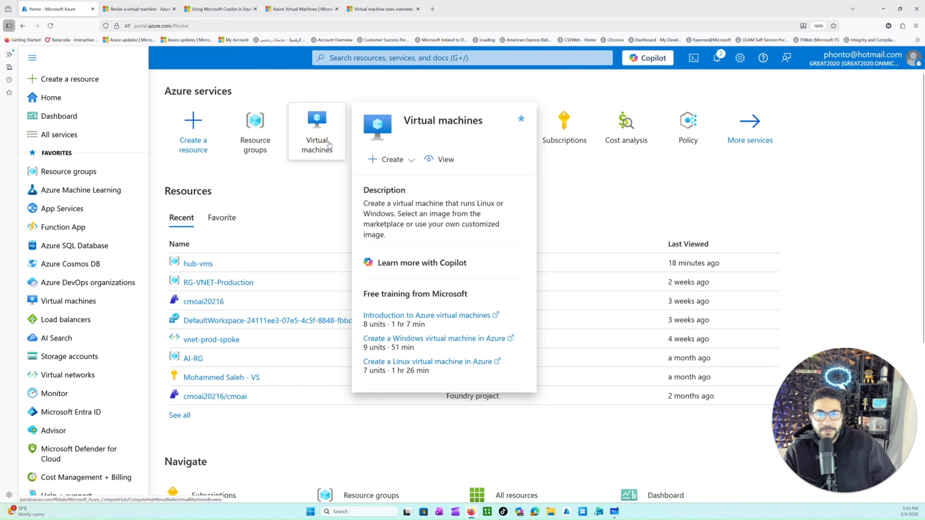
{"action": "left_click", "coordinate": [291, 197]}
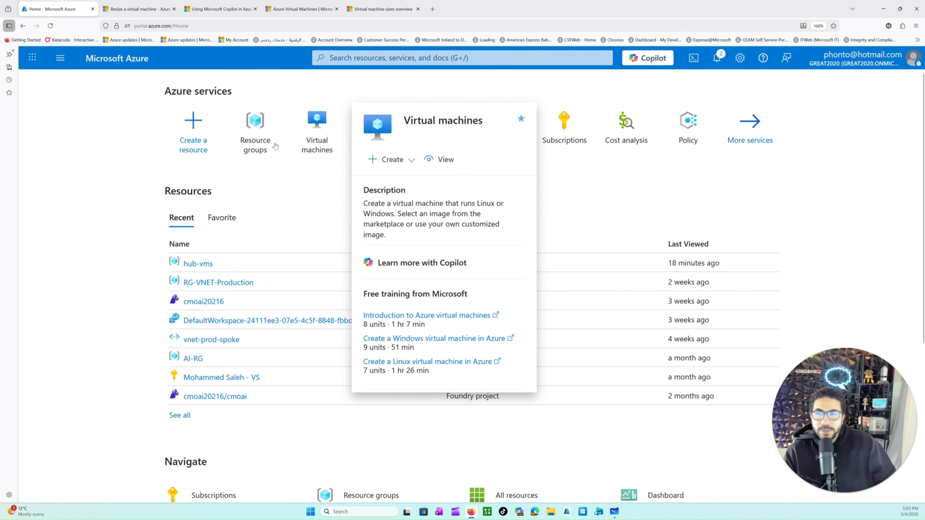
Step: Open the list of all services, filter it to the Compute category and look through the services offered
{"action": "left_click", "coordinate": [60, 58]}
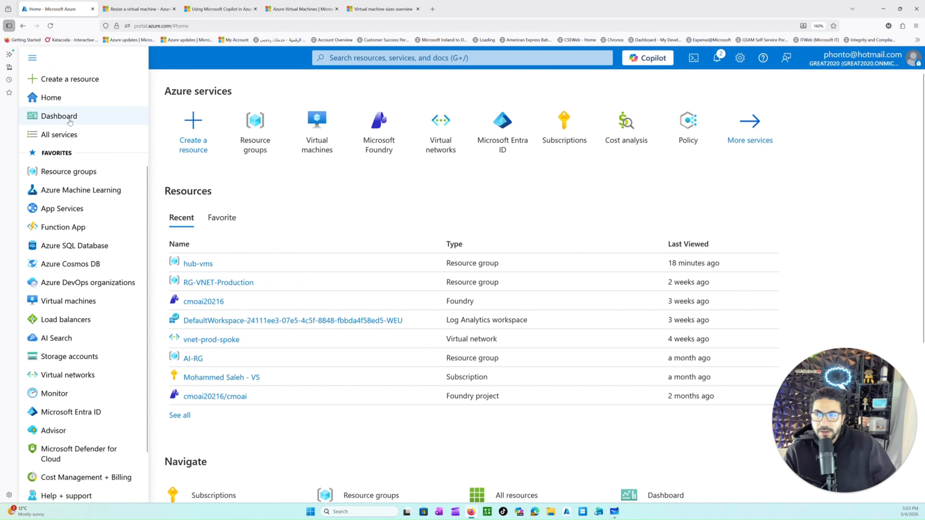
{"action": "left_click", "coordinate": [66, 135]}
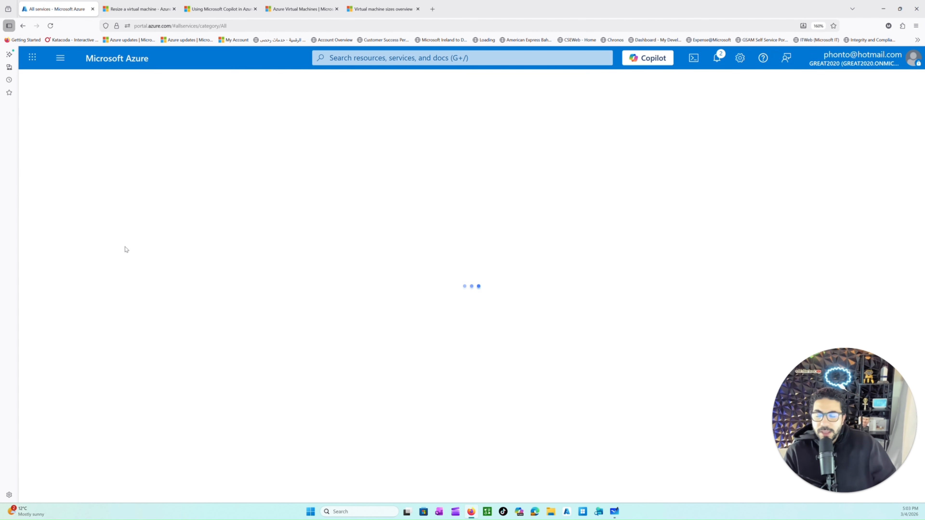
{"action": "left_click", "coordinate": [84, 235]}
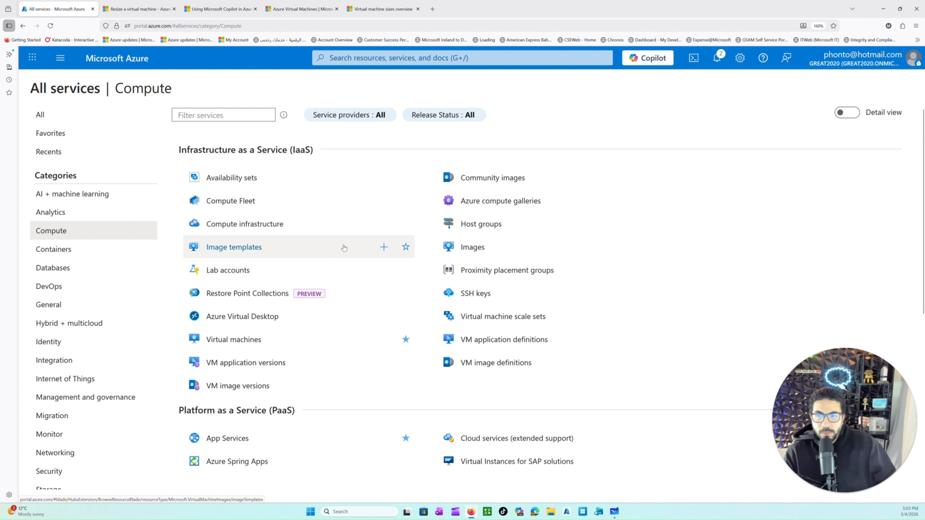
{"action": "scroll", "coordinate": [344, 251], "scroll_direction": "down", "scroll_amount": 5}
{"action": "scroll", "coordinate": [335, 292], "scroll_direction": "down", "scroll_amount": 2}
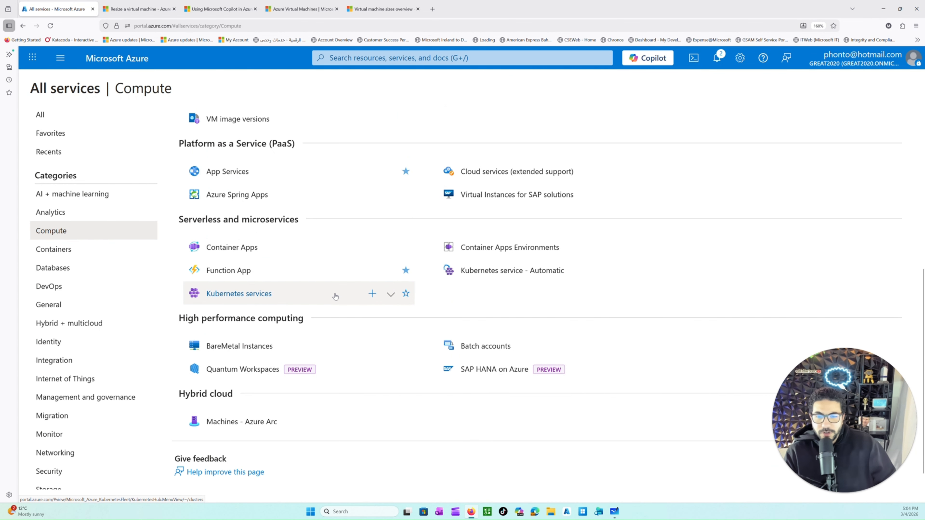
{"action": "scroll", "coordinate": [296, 325], "scroll_direction": "up", "scroll_amount": 3}
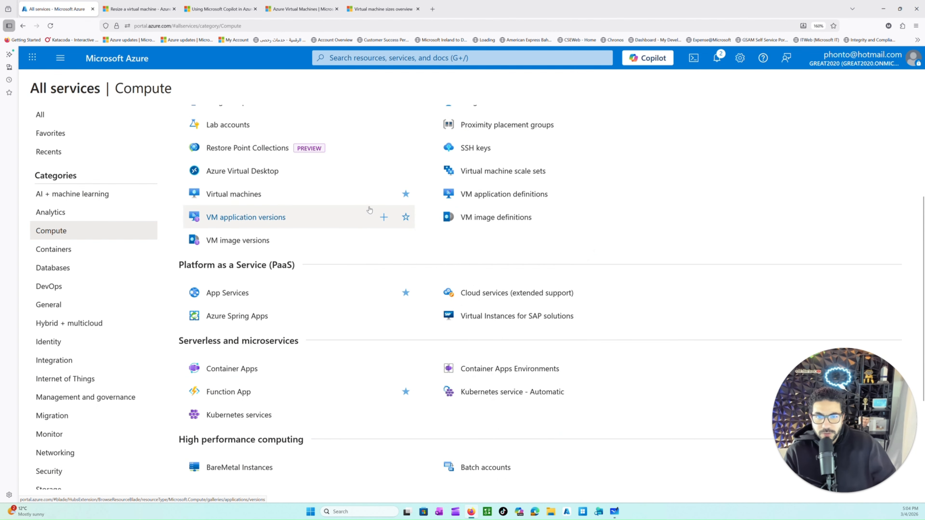
{"action": "scroll", "coordinate": [371, 215], "scroll_direction": "up", "scroll_amount": 2}
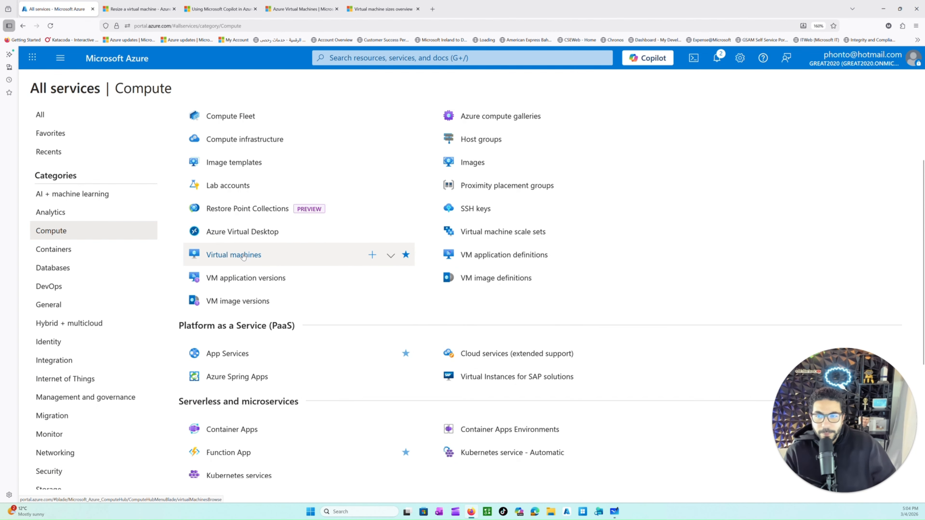
Step: Search the portal for "virtua" and open the Virtual machines service
{"action": "left_click", "coordinate": [437, 57]}
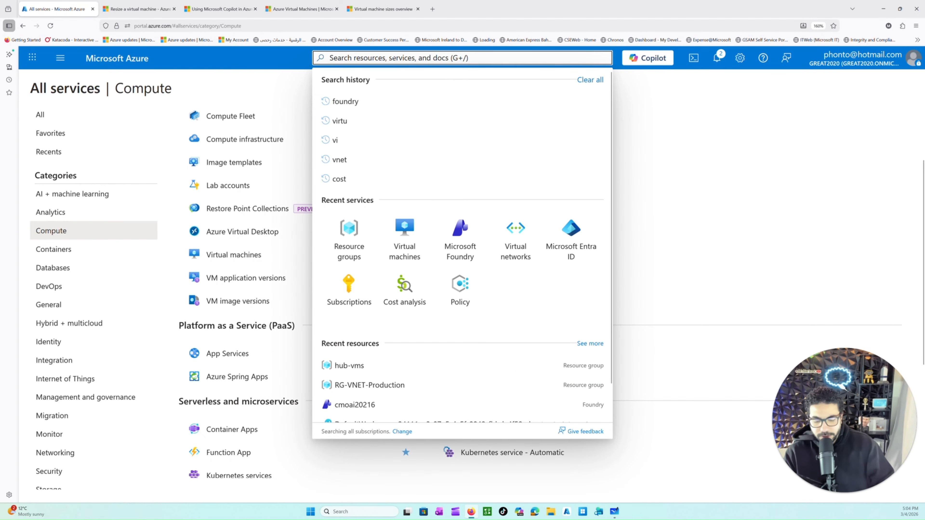
{"action": "type", "text": "virtua"}
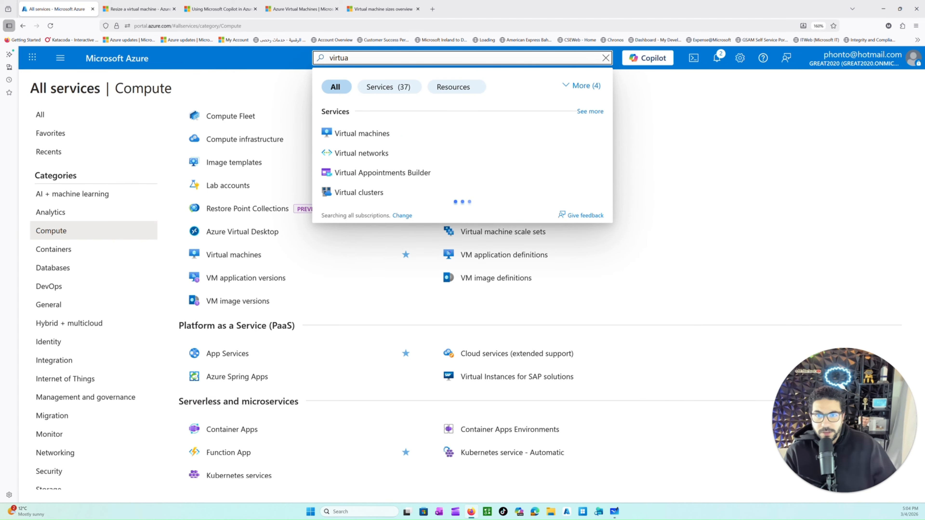
{"action": "left_click", "coordinate": [385, 130]}
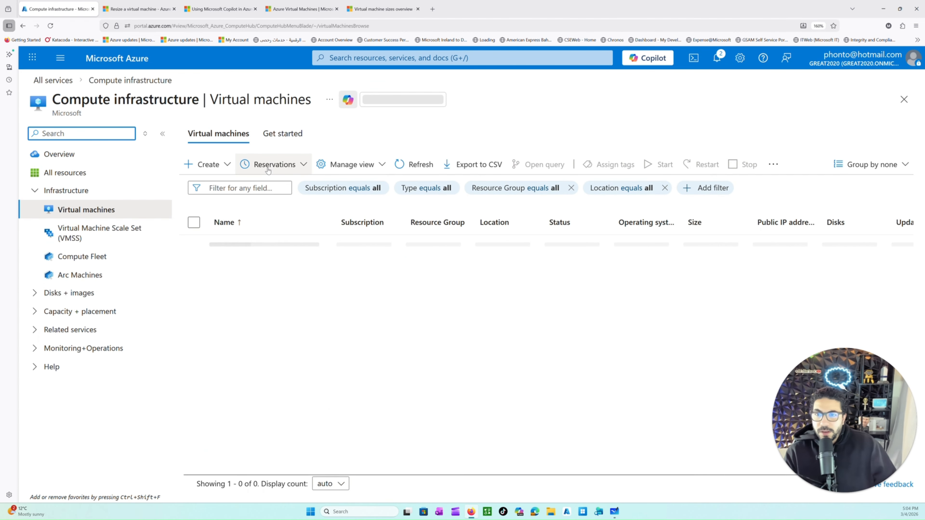
{"action": "left_click", "coordinate": [217, 170]}
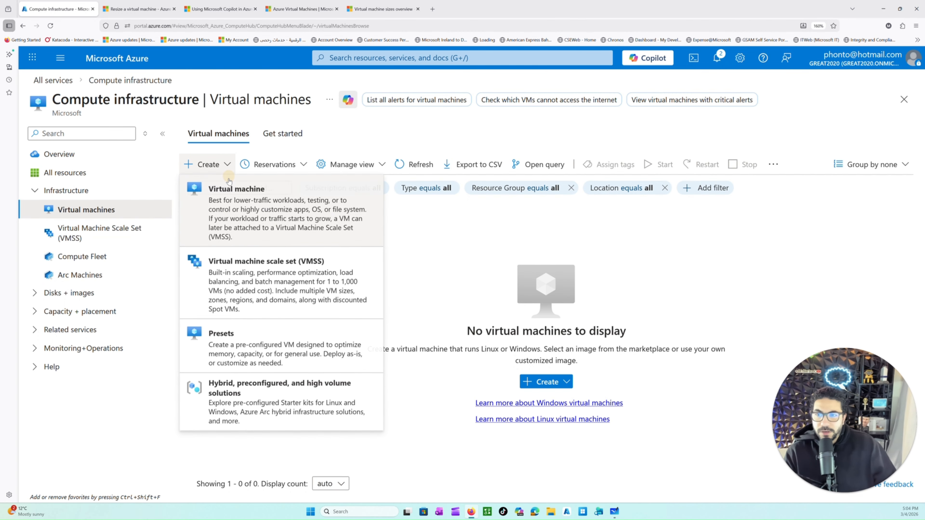
{"action": "left_click", "coordinate": [227, 201]}
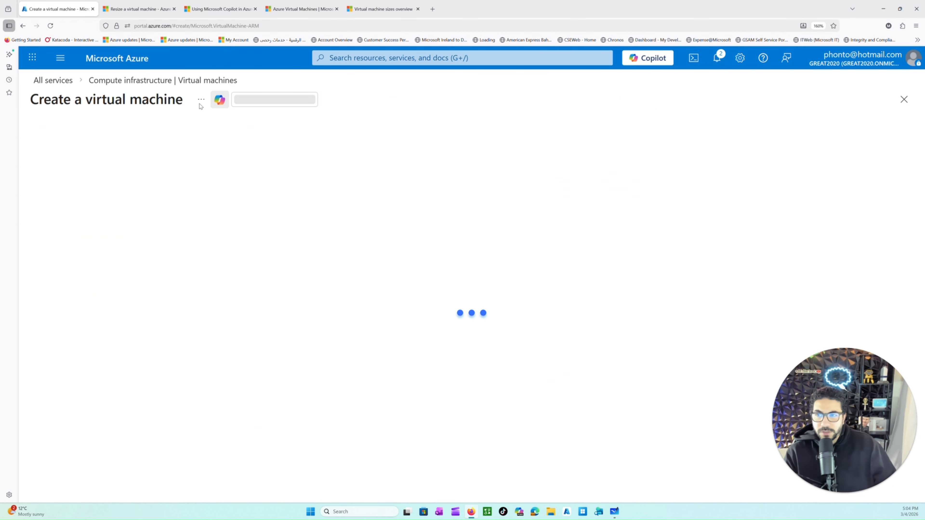
{"action": "left_click", "coordinate": [145, 82]}
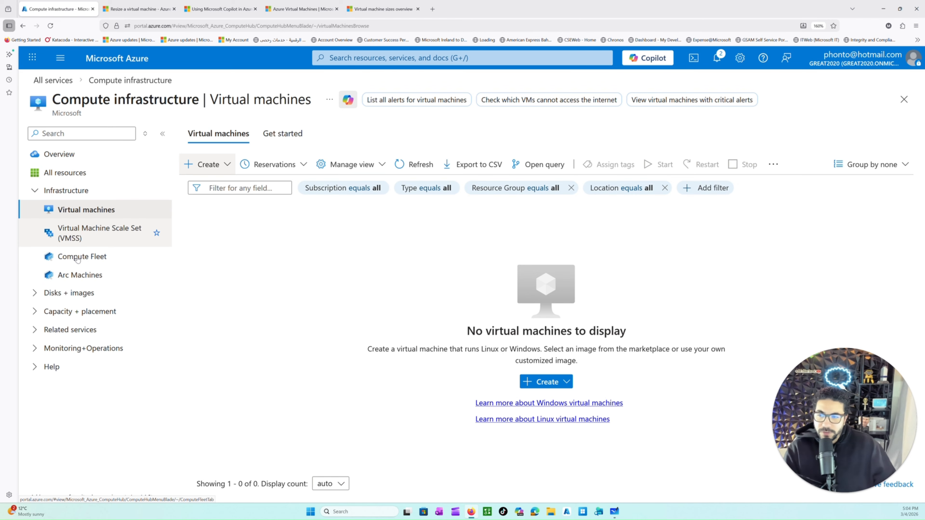
Step: Expand the Disks + images and Infrastructure groups of Compute infrastructure and examine the entries of the service's groups
{"action": "left_click", "coordinate": [41, 296]}
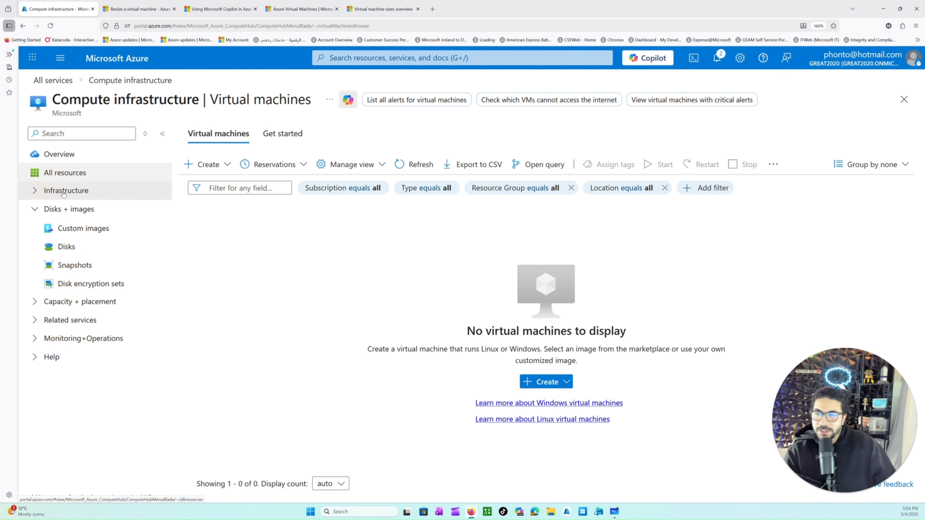
{"action": "left_click", "coordinate": [42, 193]}
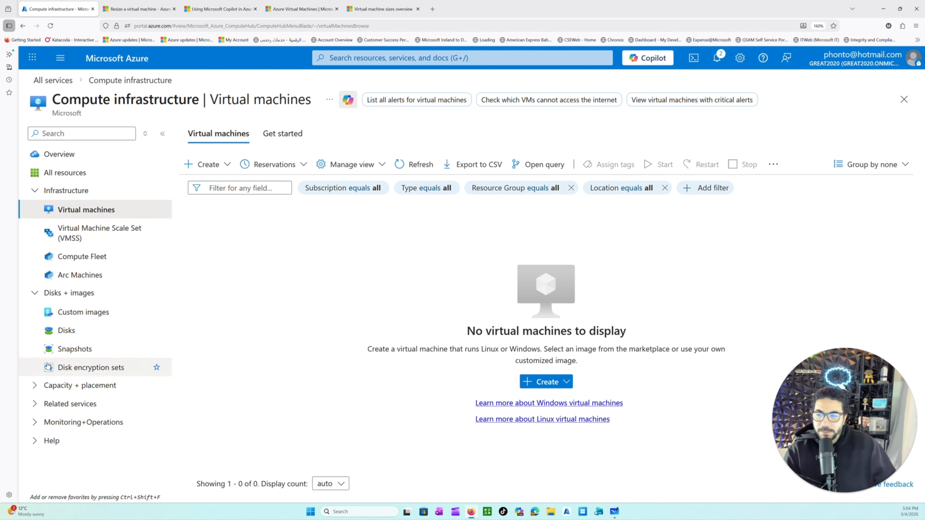
{"action": "left_click", "coordinate": [35, 392]}
{"action": "left_click", "coordinate": [36, 392]}
{"action": "left_click", "coordinate": [35, 407]}
{"action": "left_click", "coordinate": [36, 412]}
{"action": "left_click", "coordinate": [36, 418]}
{"action": "left_click", "coordinate": [35, 418]}
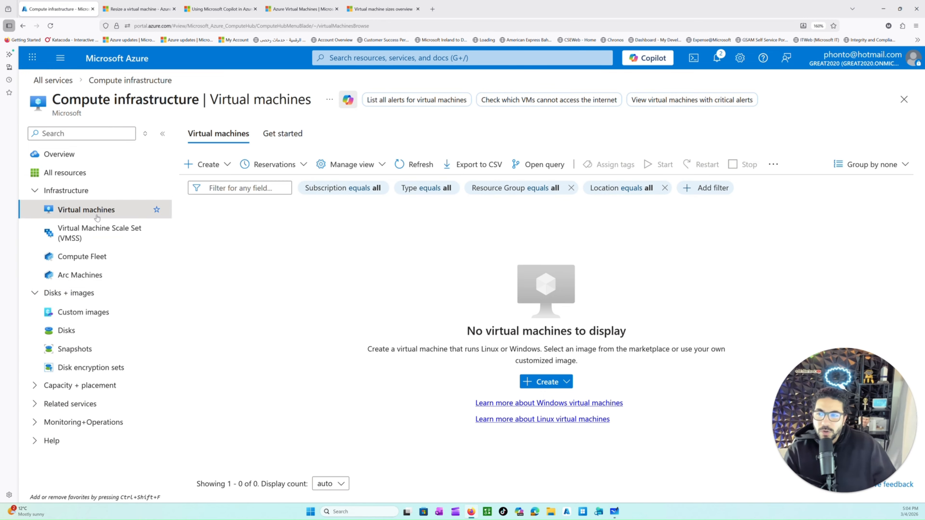
Step: Start creating a new resource of the type Virtual machine
{"action": "left_click", "coordinate": [210, 173]}
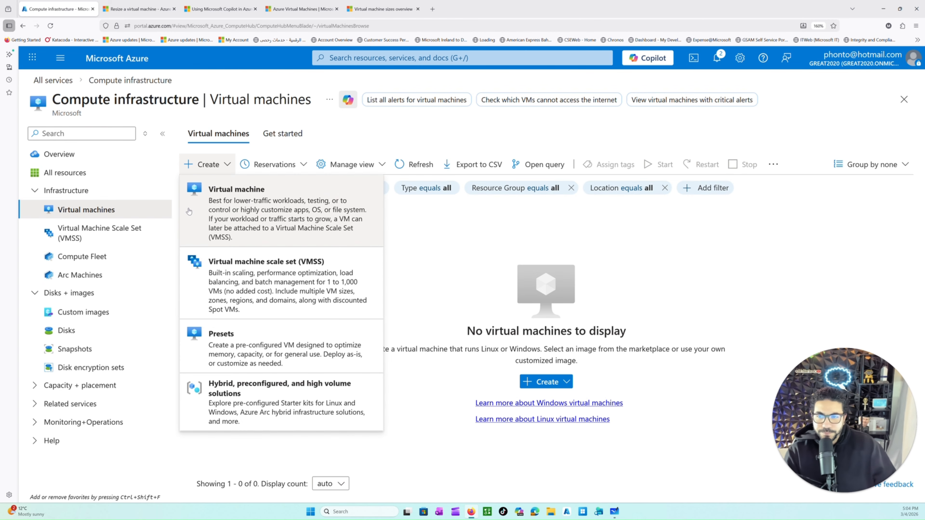
{"action": "left_click", "coordinate": [218, 206]}
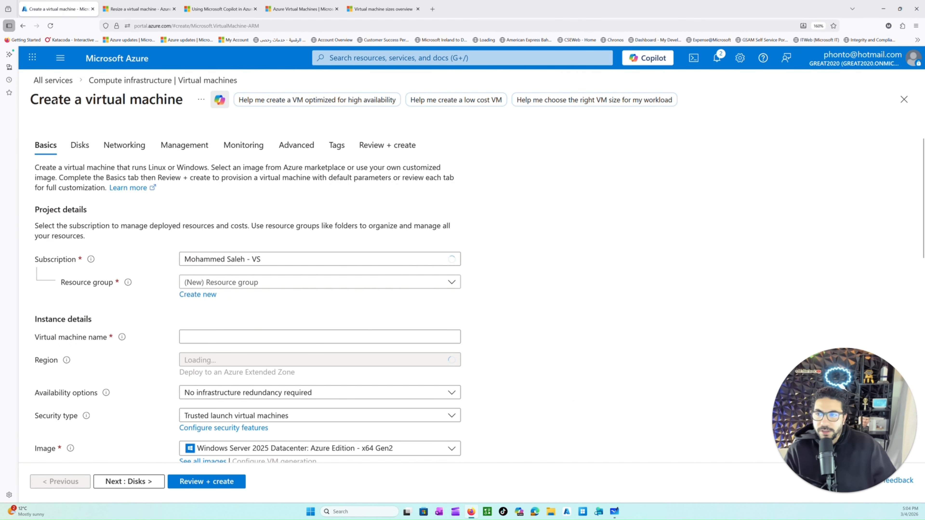
{"action": "left_click_drag", "start_coordinate": [51, 100], "coordinate": [151, 112]}
Step: Assign the new virtual machine to the existing resource group hub-vms
{"action": "scroll", "coordinate": [248, 288], "scroll_direction": "down", "scroll_amount": 2}
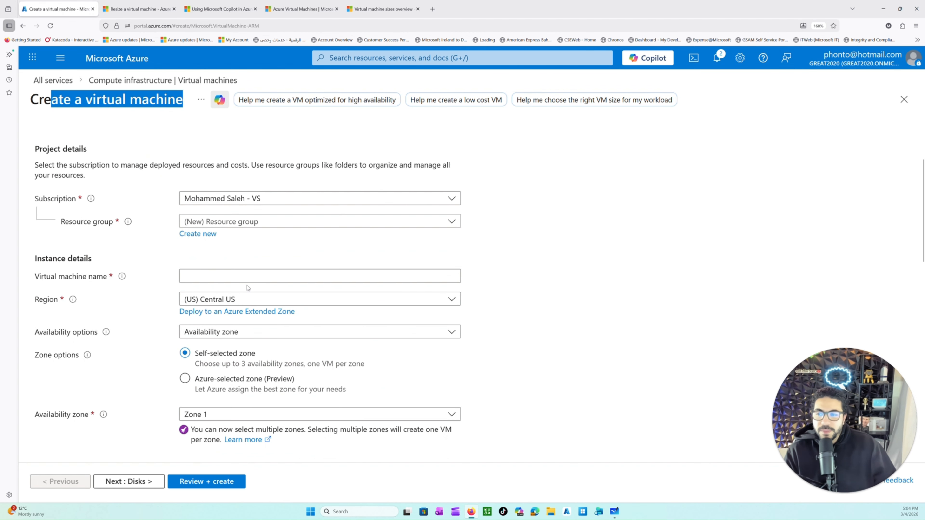
{"action": "left_click", "coordinate": [242, 222]}
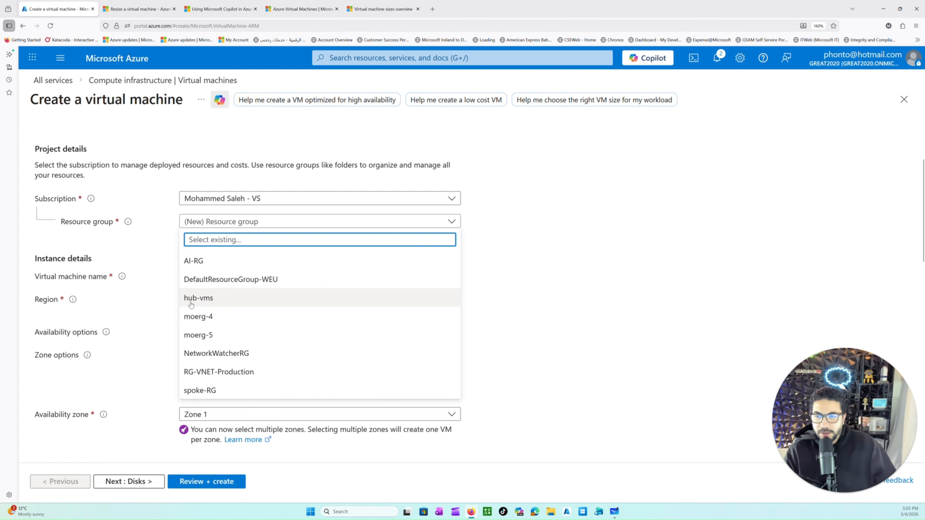
{"action": "left_click", "coordinate": [156, 257]}
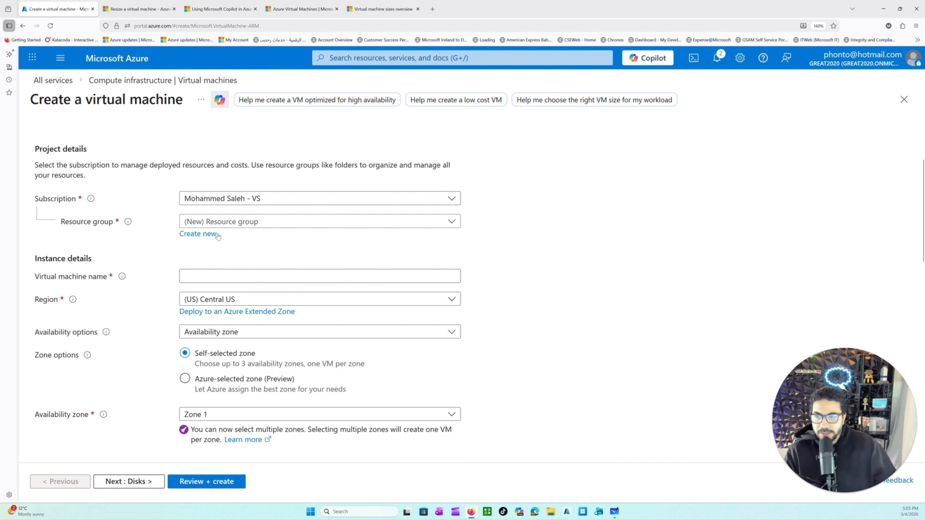
{"action": "left_click", "coordinate": [218, 222]}
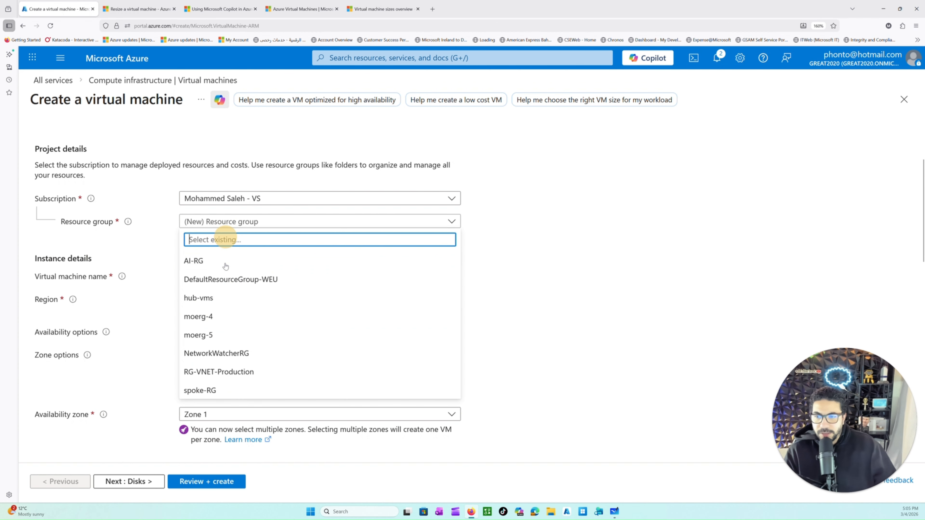
{"action": "left_click", "coordinate": [215, 299]}
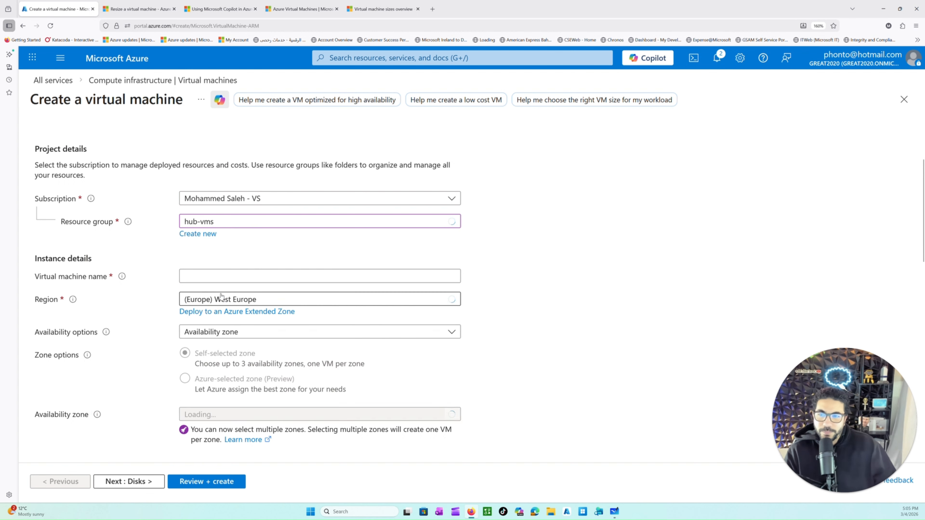
Step: Name the virtual machine web1 in the instance details
{"action": "left_click_drag", "start_coordinate": [45, 202], "coordinate": [67, 203]}
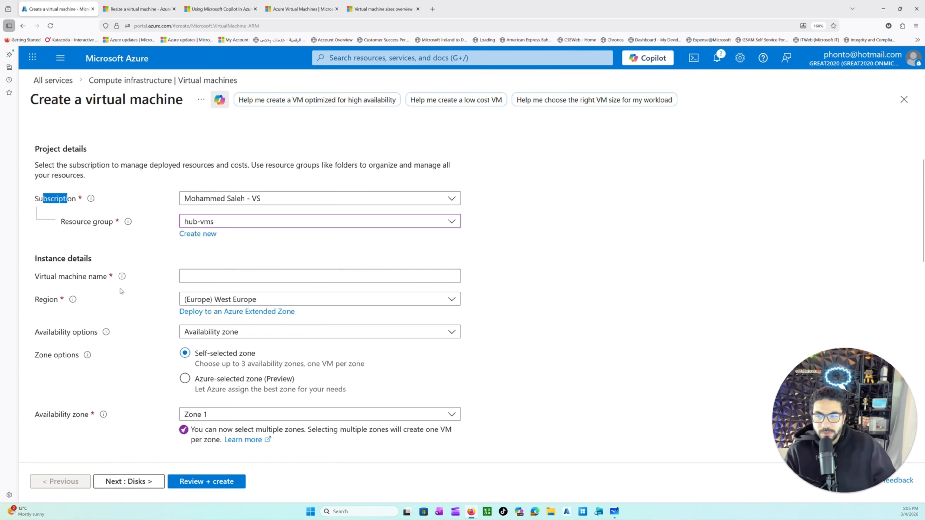
{"action": "left_click_drag", "start_coordinate": [43, 282], "coordinate": [97, 282]}
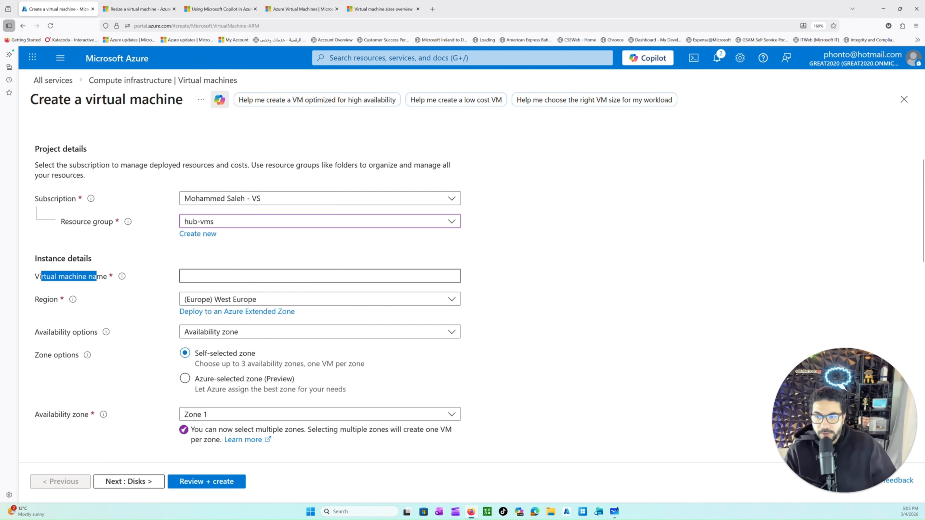
{"action": "left_click", "coordinate": [212, 275]}
{"action": "type", "text": "web1"}
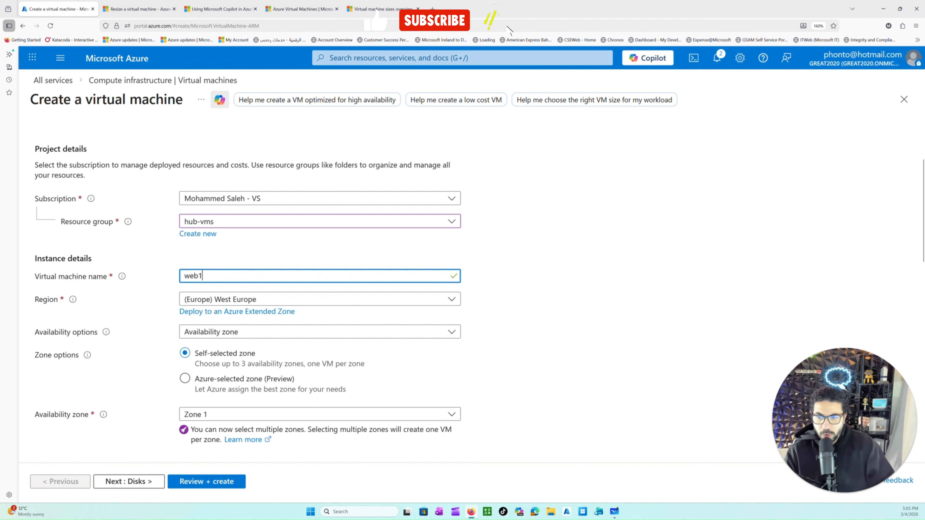
{"action": "left_click", "coordinate": [140, 309]}
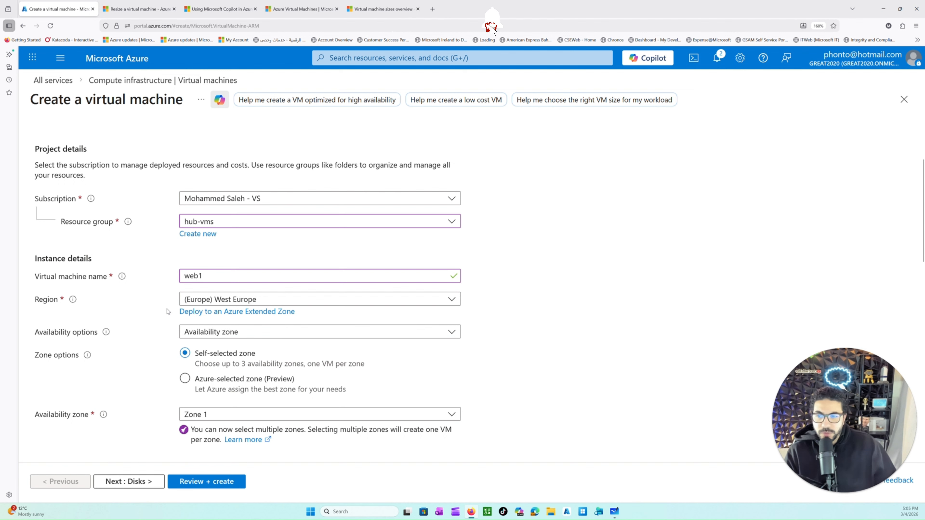
Step: Look through the available regions and choose (Europe) West Europe for the virtual machine
{"action": "left_click", "coordinate": [330, 302]}
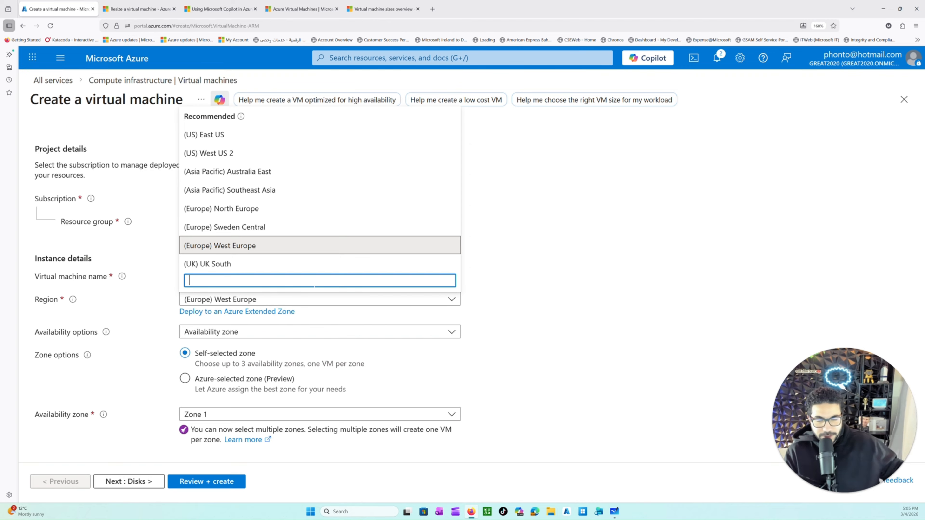
{"action": "scroll", "coordinate": [326, 259], "scroll_direction": "down", "scroll_amount": 10}
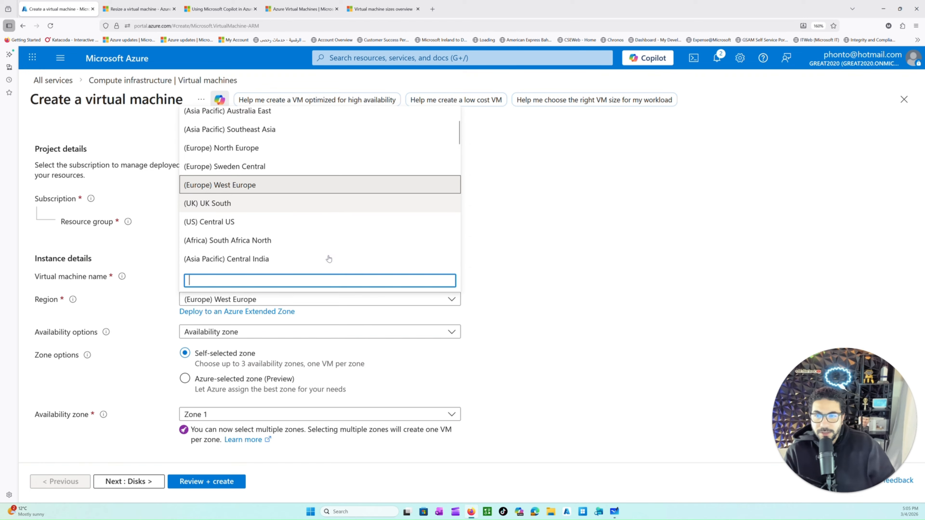
{"action": "scroll", "coordinate": [335, 254], "scroll_direction": "up", "scroll_amount": 5}
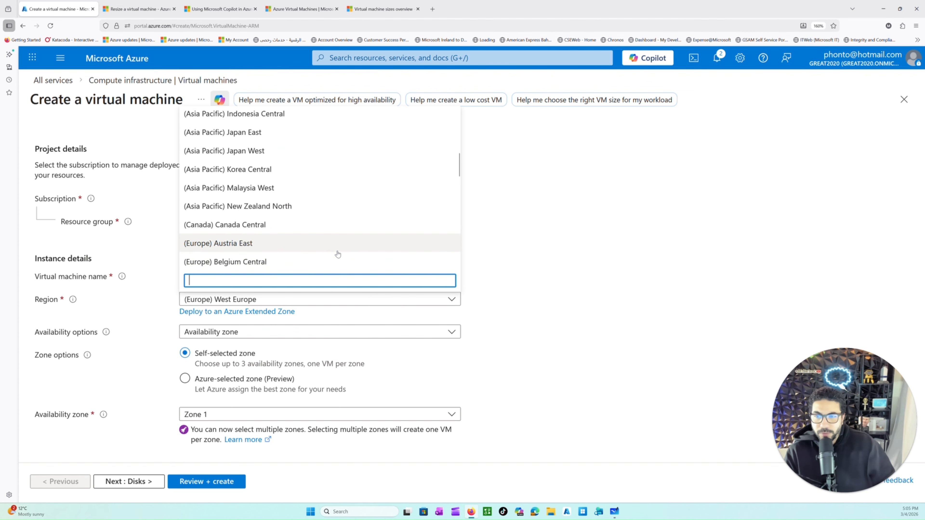
{"action": "scroll", "coordinate": [337, 253], "scroll_direction": "down", "scroll_amount": 4}
{"action": "scroll", "coordinate": [306, 234], "scroll_direction": "up", "scroll_amount": 8}
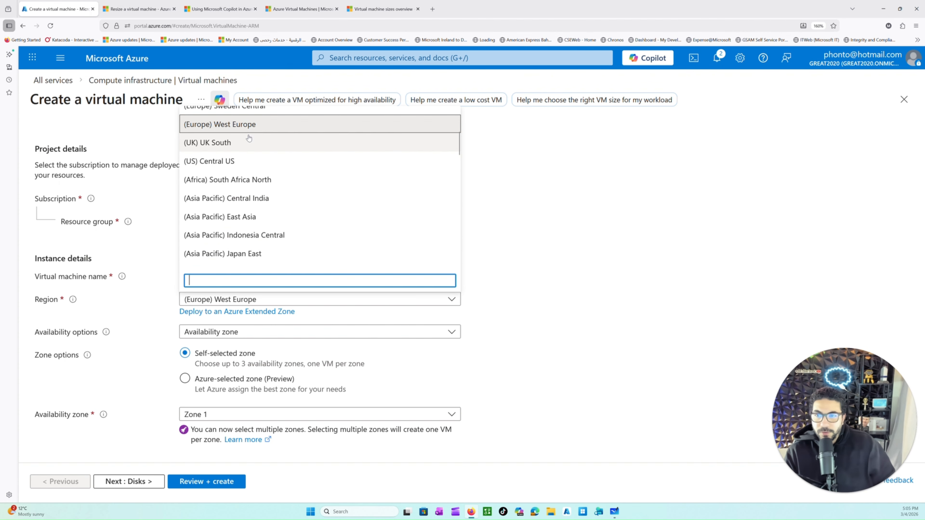
{"action": "left_click", "coordinate": [248, 124]}
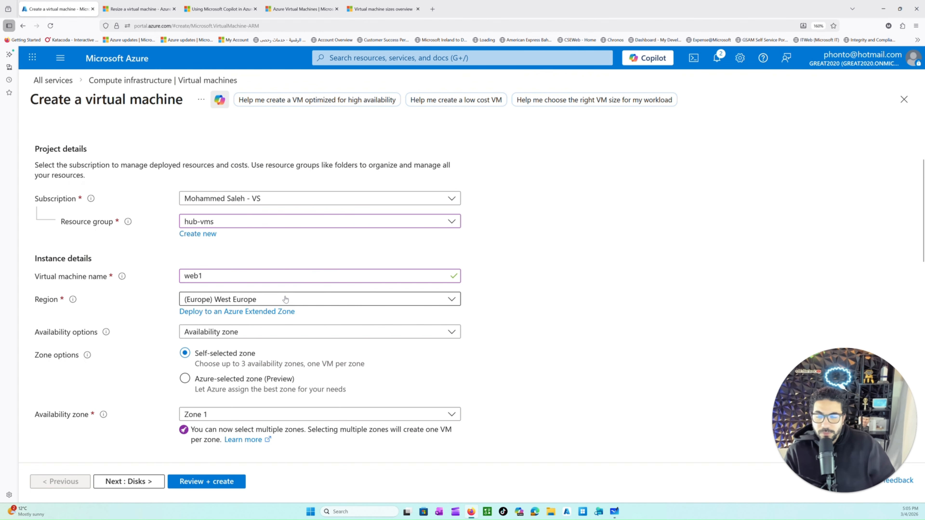
Step: Review the recommended and other regions offered for the virtual machine, keeping (Europe) West Europe selected
{"action": "left_click", "coordinate": [261, 302]}
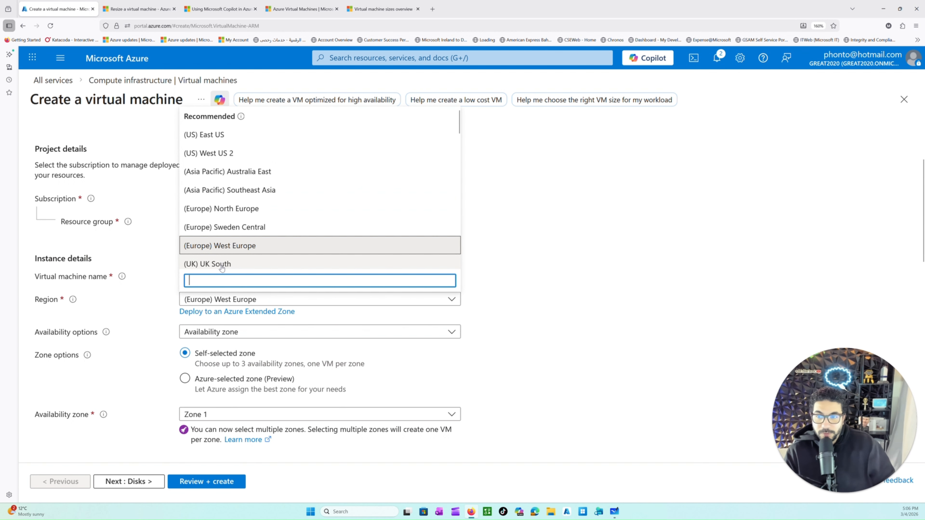
{"action": "scroll", "coordinate": [276, 269], "scroll_direction": "down", "scroll_amount": 2}
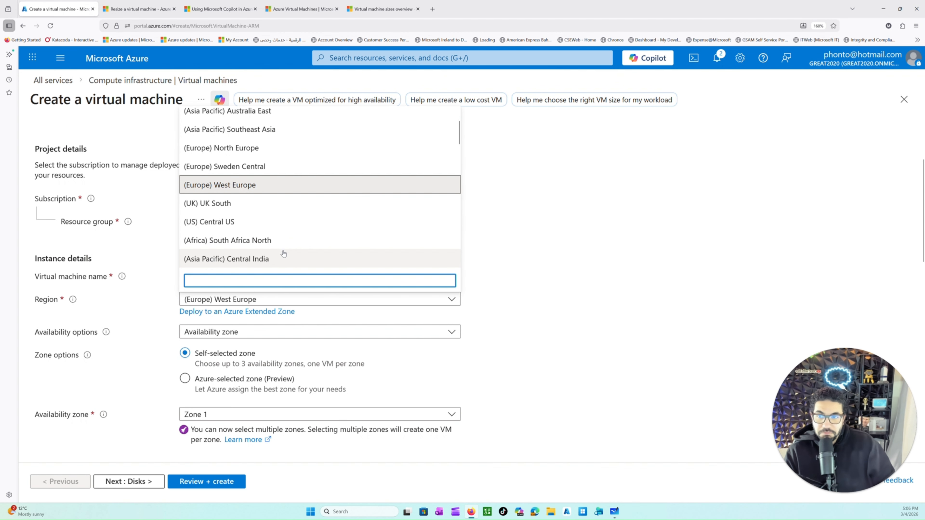
{"action": "left_click", "coordinate": [537, 254]}
Step: Try No infrastructure redundancy required as the availability option and return to Availability zone
{"action": "scroll", "coordinate": [244, 361], "scroll_direction": "down", "scroll_amount": 2}
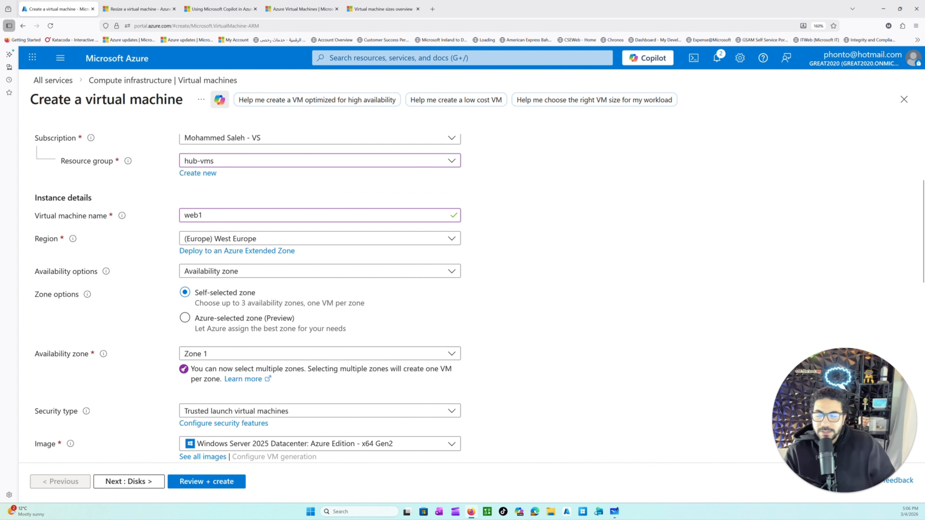
{"action": "left_click", "coordinate": [261, 275]}
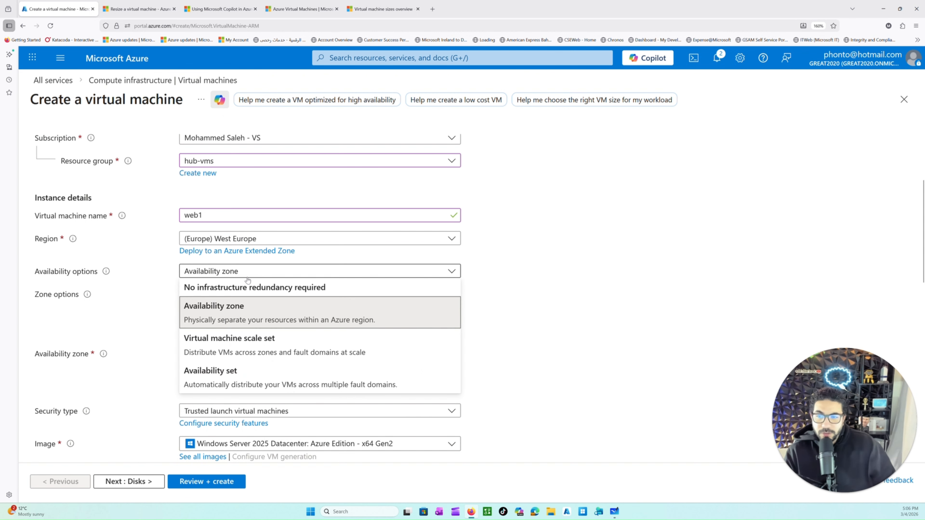
{"action": "left_click", "coordinate": [189, 287]}
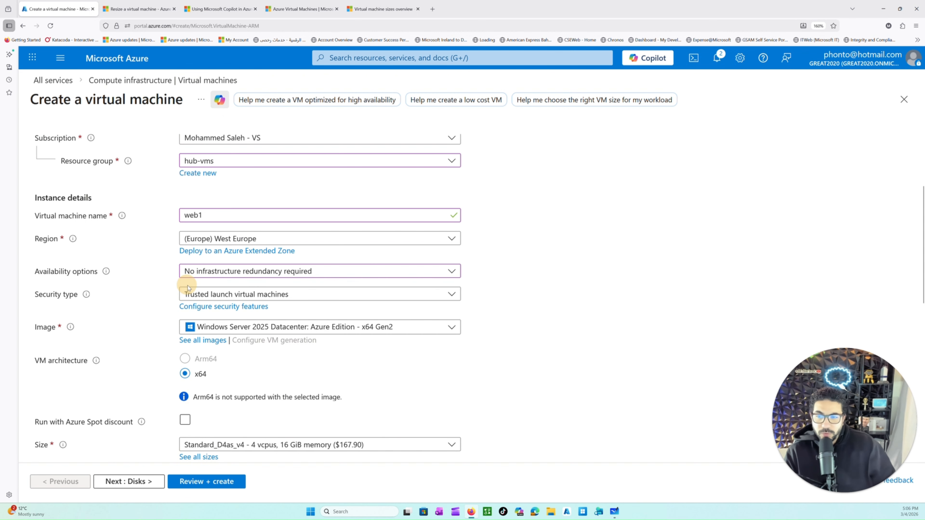
{"action": "left_click", "coordinate": [254, 277]}
{"action": "left_click", "coordinate": [252, 305]}
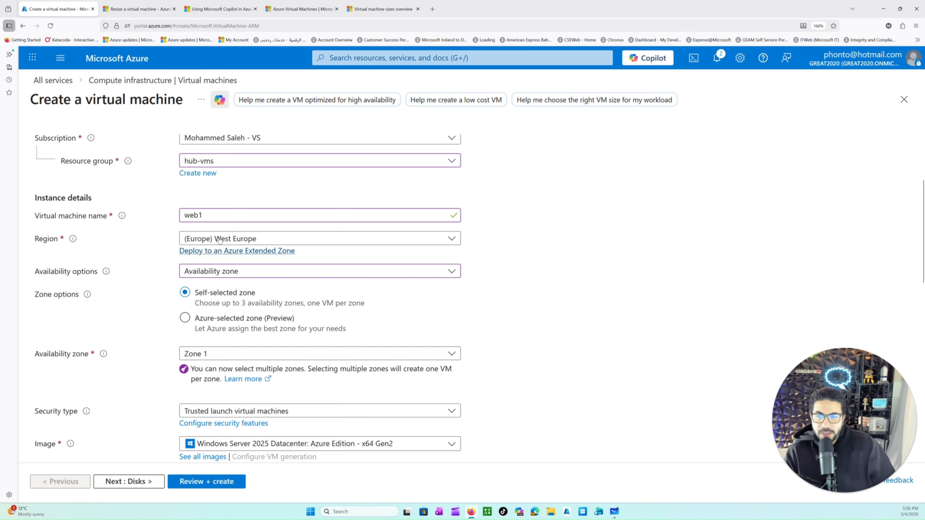
Step: Examine which availability zones can be selected for the virtual machine under the self-selected zone option
{"action": "left_click", "coordinate": [234, 353]}
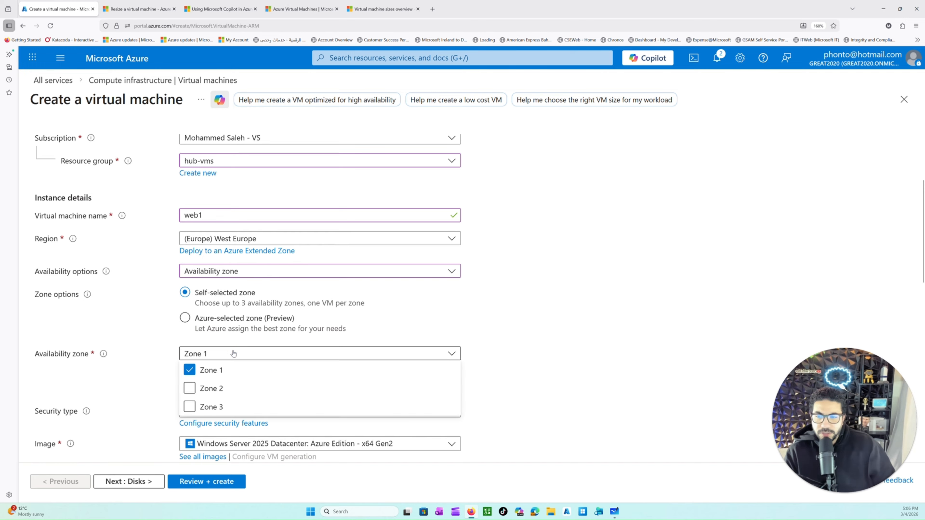
{"action": "left_click", "coordinate": [227, 354]}
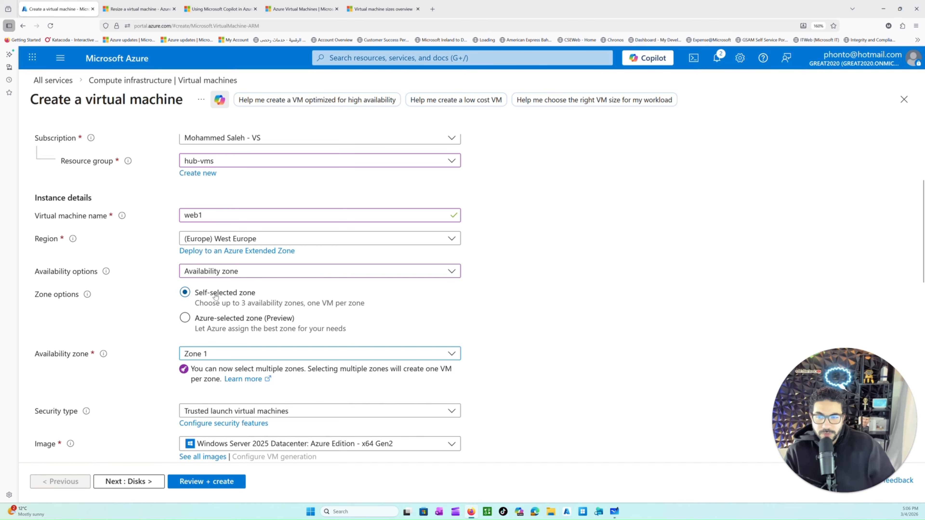
{"action": "left_click", "coordinate": [224, 352]}
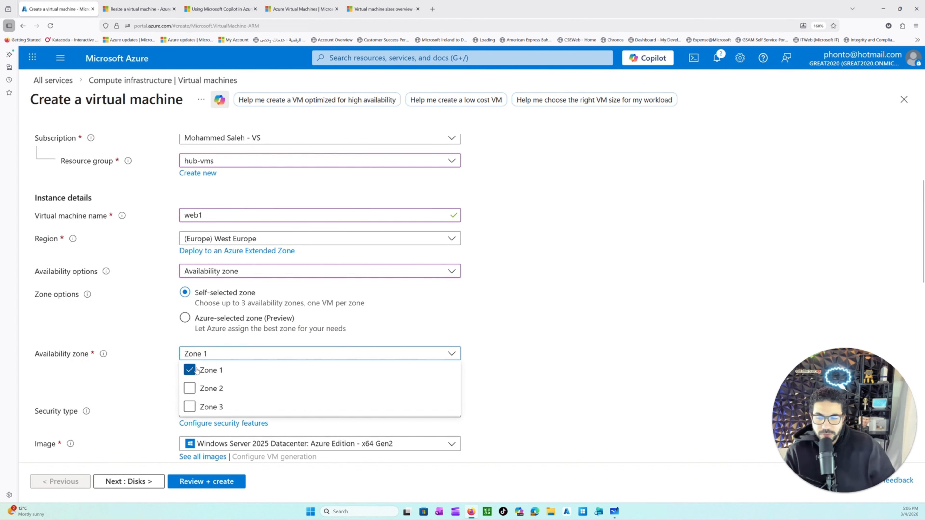
{"action": "left_click", "coordinate": [506, 334]}
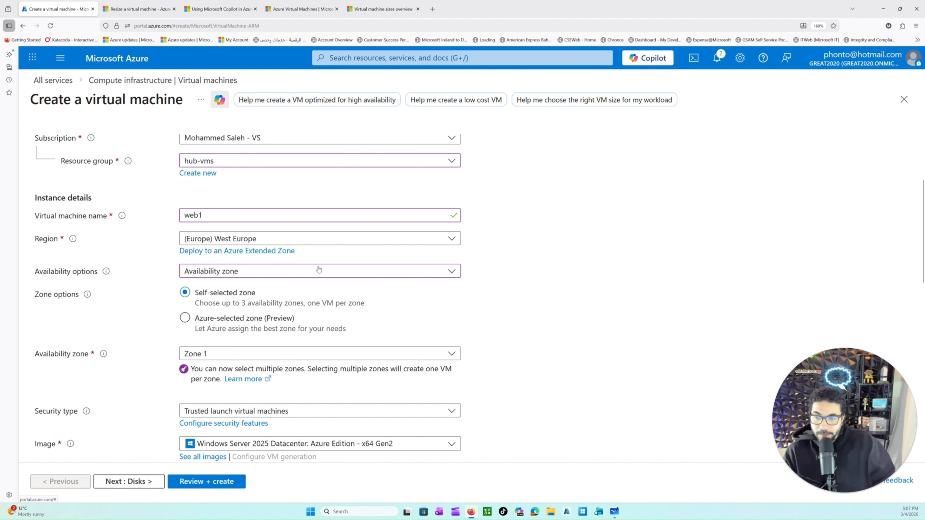
Step: Review the security types available for the virtual machine and keep Trusted launch virtual machines
{"action": "scroll", "coordinate": [314, 309], "scroll_direction": "down", "scroll_amount": 2}
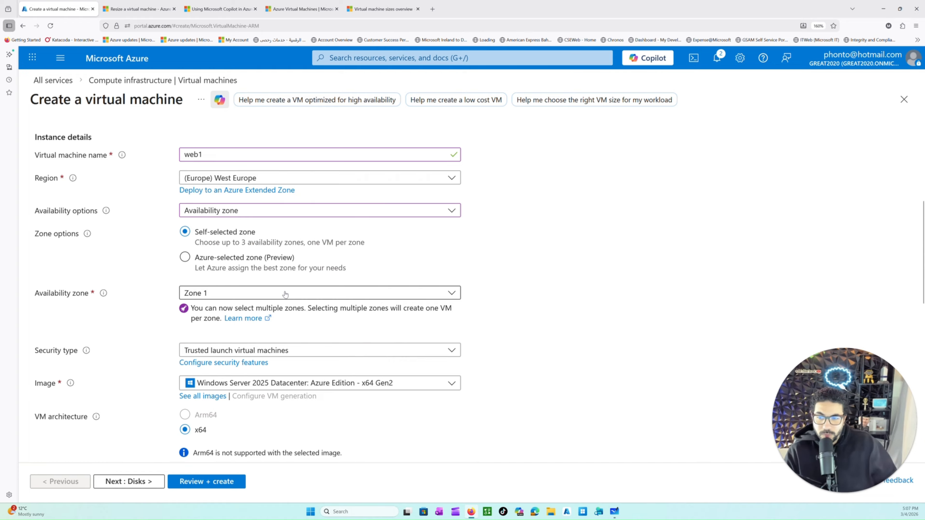
{"action": "scroll", "coordinate": [279, 333], "scroll_direction": "down", "scroll_amount": 2}
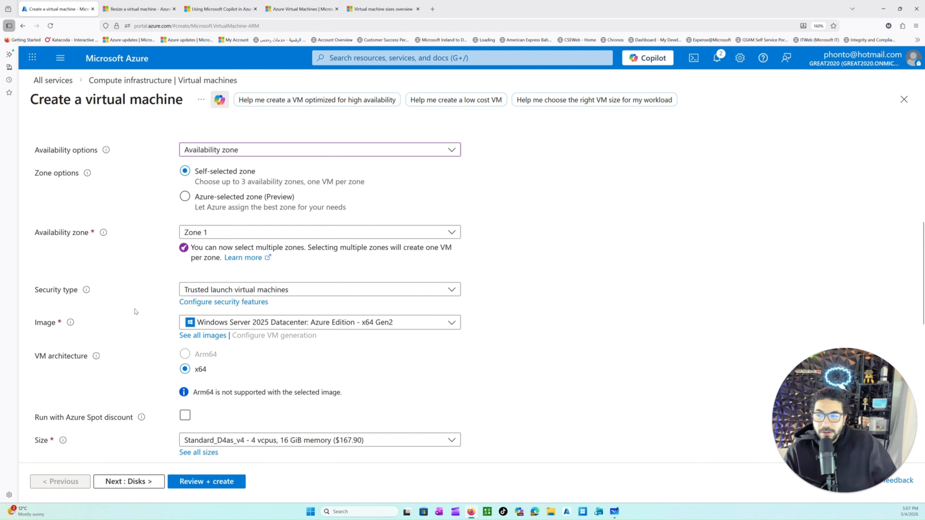
{"action": "left_click_drag", "start_coordinate": [74, 290], "coordinate": [46, 290]}
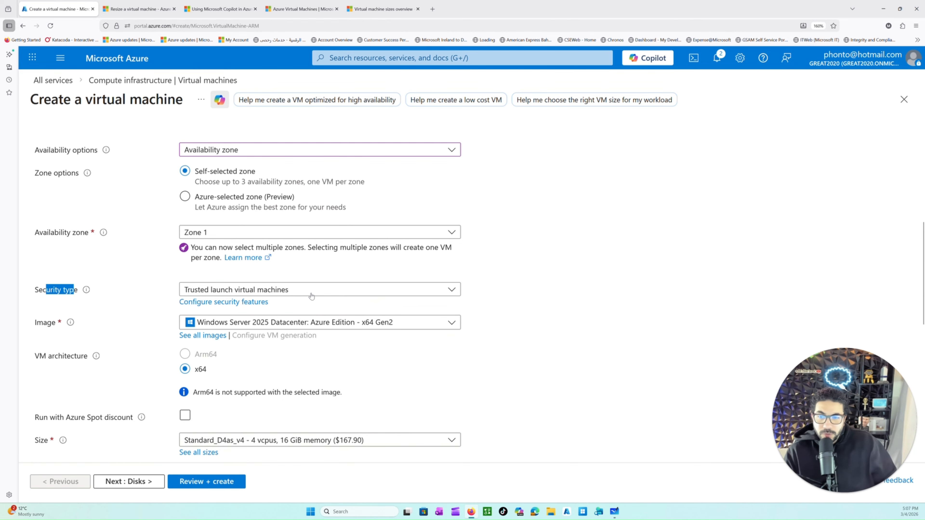
{"action": "left_click", "coordinate": [321, 293]}
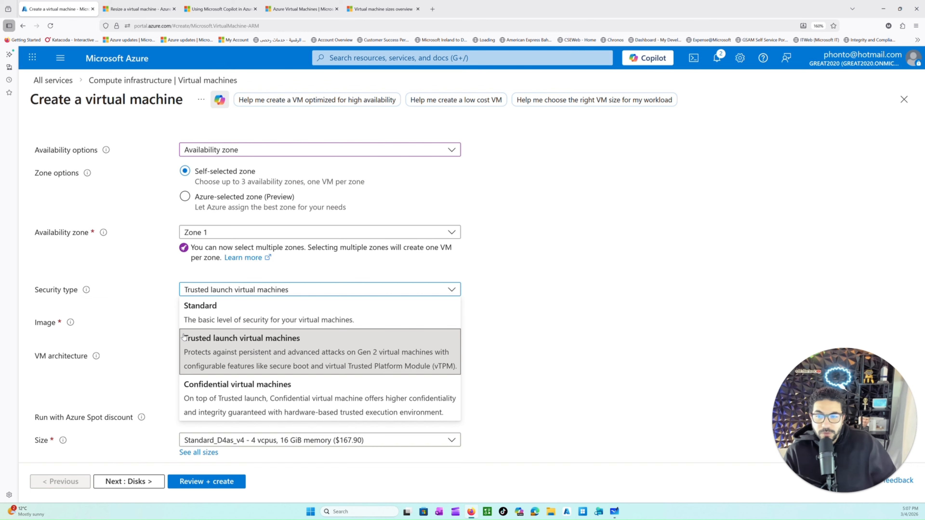
{"action": "left_click", "coordinate": [551, 329]}
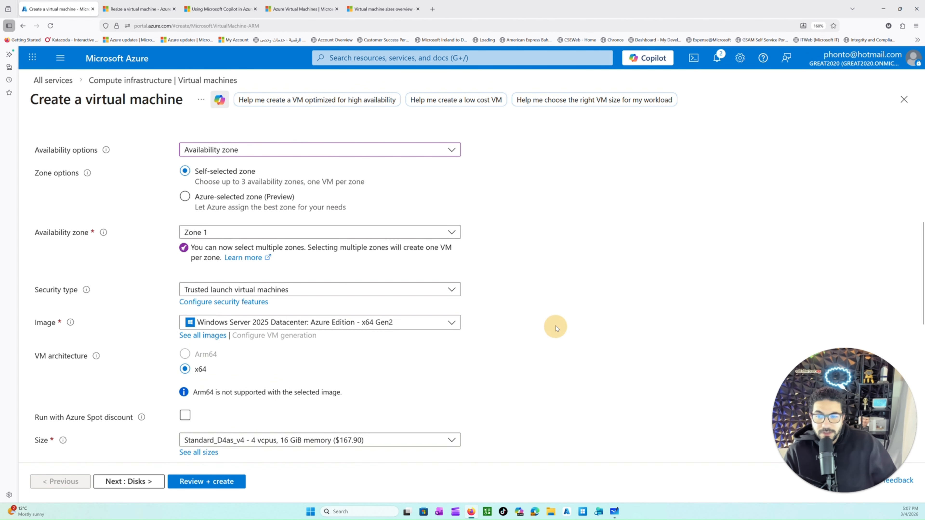
Step: Look through the recently used and recommended Windows and Linux images for the virtual machine
{"action": "scroll", "coordinate": [316, 364], "scroll_direction": "down", "scroll_amount": 2}
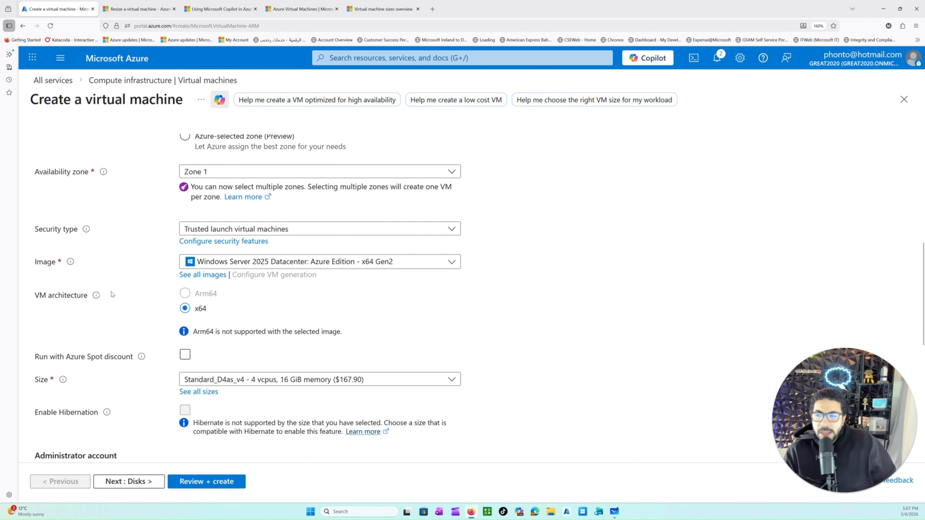
{"action": "left_click_drag", "start_coordinate": [38, 263], "coordinate": [56, 263]}
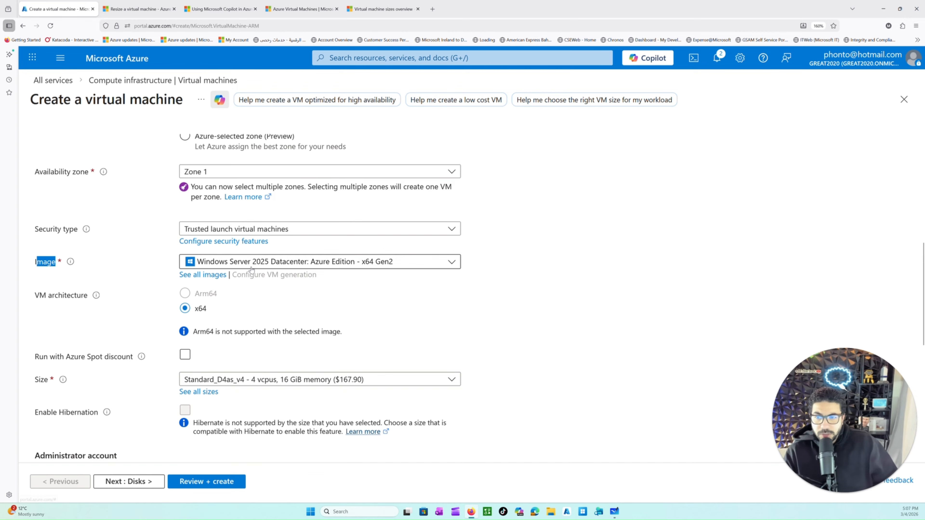
{"action": "left_click", "coordinate": [225, 262]}
{"action": "left_click_drag", "start_coordinate": [234, 302], "coordinate": [168, 305]}
{"action": "scroll", "coordinate": [238, 339], "scroll_direction": "down", "scroll_amount": 3}
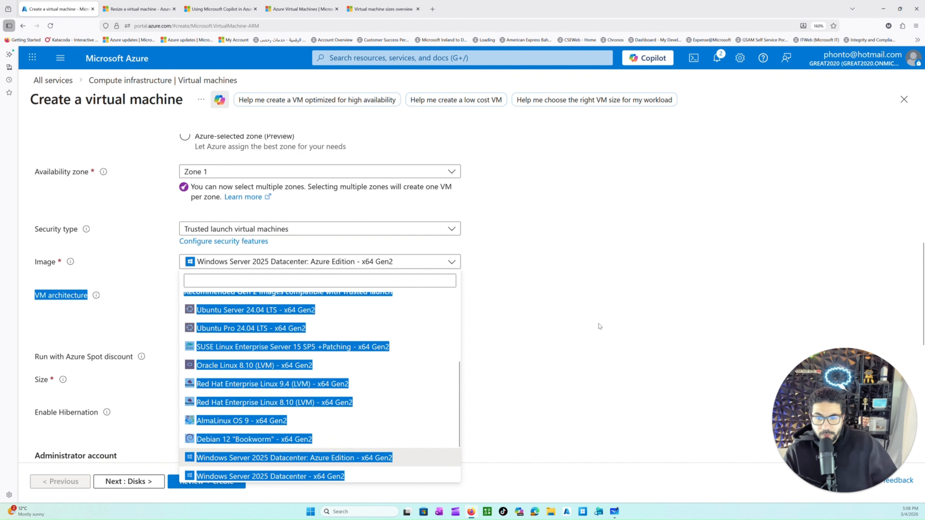
{"action": "left_click", "coordinate": [574, 327]}
{"action": "left_click", "coordinate": [306, 262]}
{"action": "scroll", "coordinate": [301, 327], "scroll_direction": "down", "scroll_amount": 5}
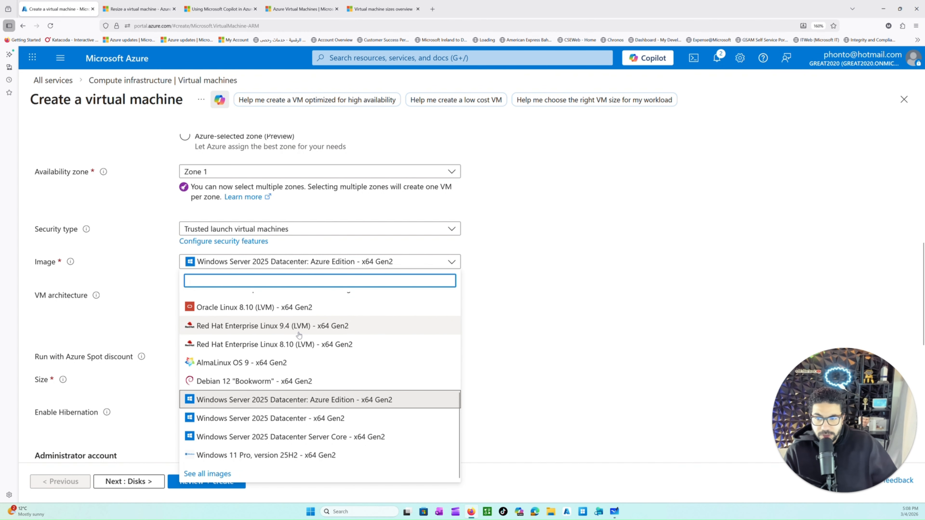
{"action": "scroll", "coordinate": [298, 335], "scroll_direction": "up", "scroll_amount": 5}
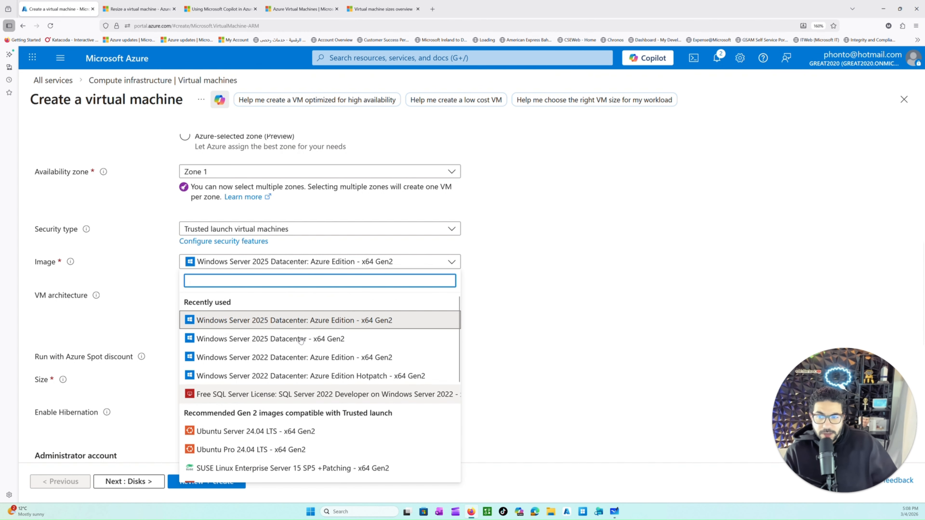
{"action": "scroll", "coordinate": [300, 400], "scroll_direction": "down", "scroll_amount": 3}
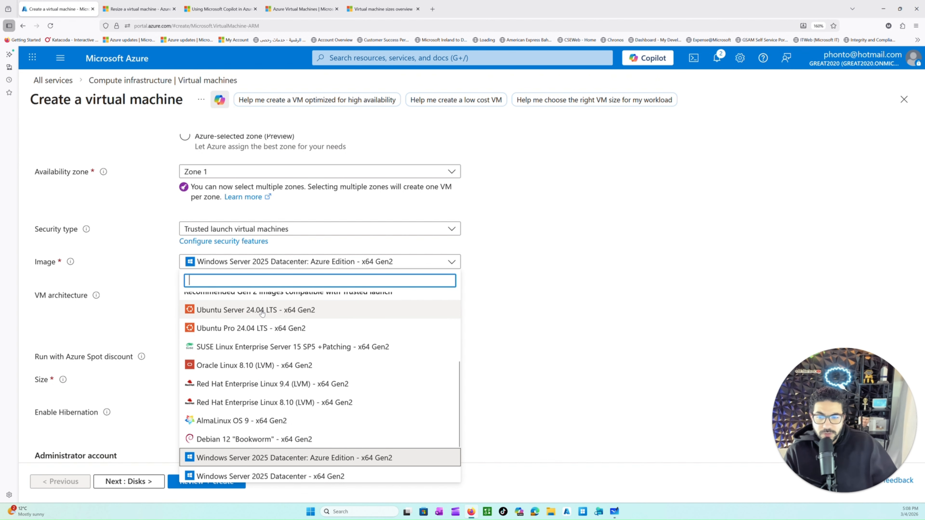
{"action": "scroll", "coordinate": [292, 386], "scroll_direction": "up", "scroll_amount": 3}
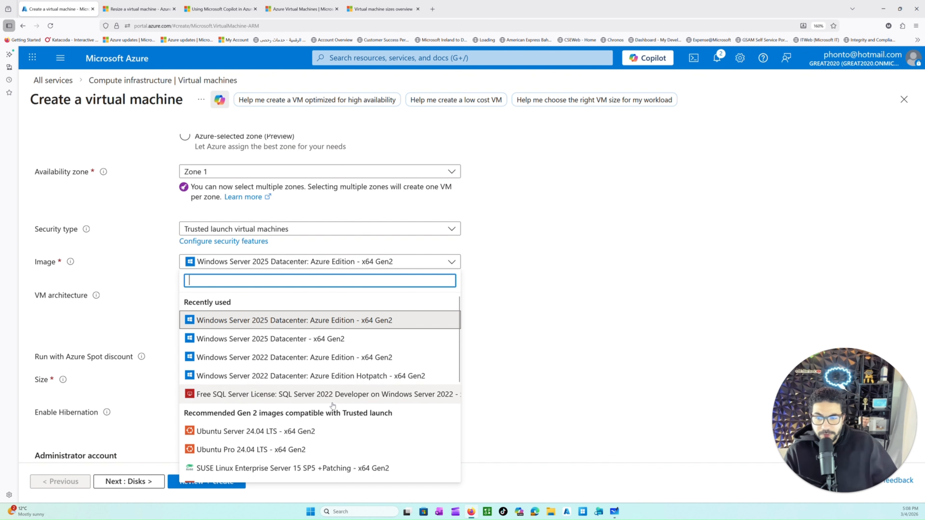
{"action": "scroll", "coordinate": [320, 405], "scroll_direction": "down", "scroll_amount": 2}
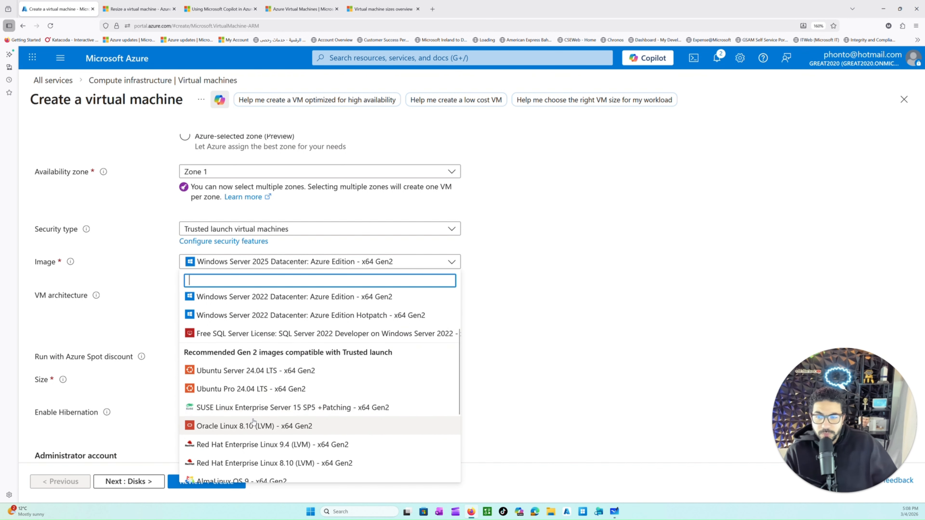
{"action": "scroll", "coordinate": [261, 414], "scroll_direction": "down", "scroll_amount": 1}
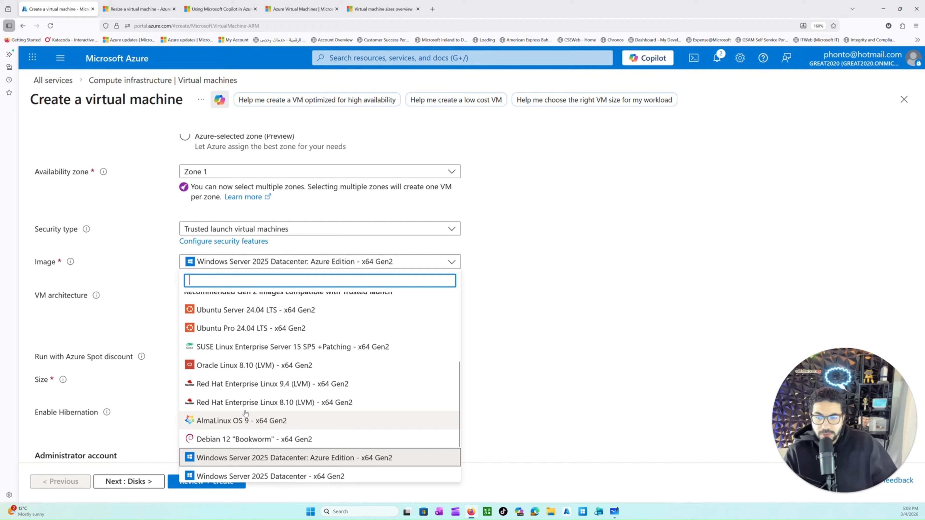
{"action": "scroll", "coordinate": [203, 405], "scroll_direction": "down", "scroll_amount": 1}
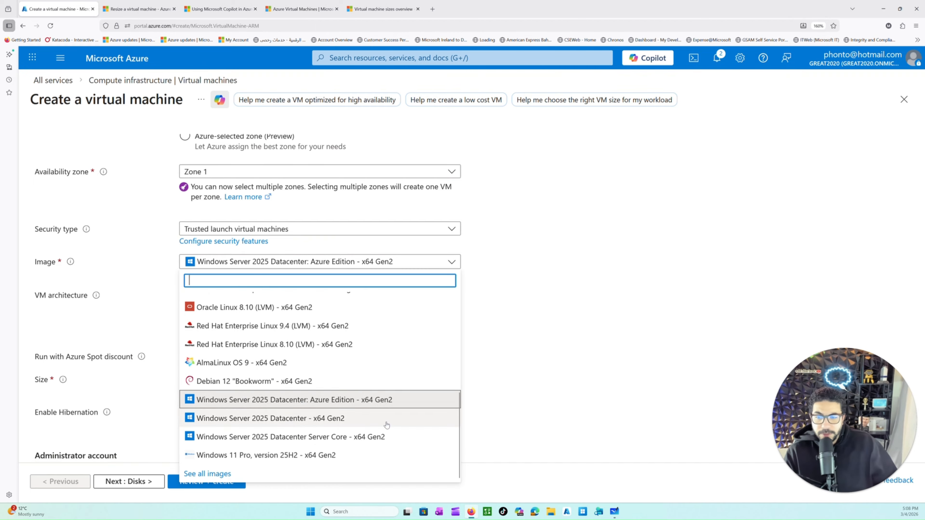
{"action": "left_click", "coordinate": [492, 352]}
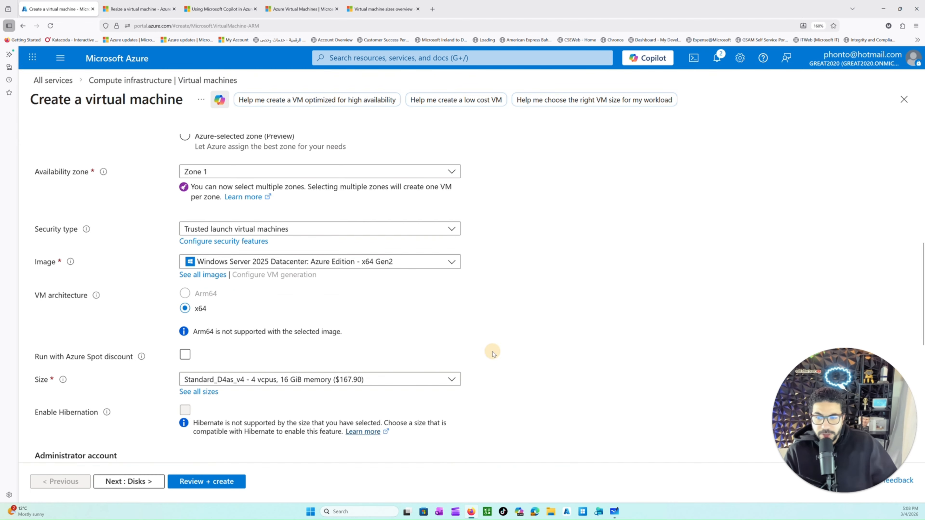
Step: Show all Marketplace images and examine the publisher name and operating system filter choices
{"action": "left_click", "coordinate": [196, 278]}
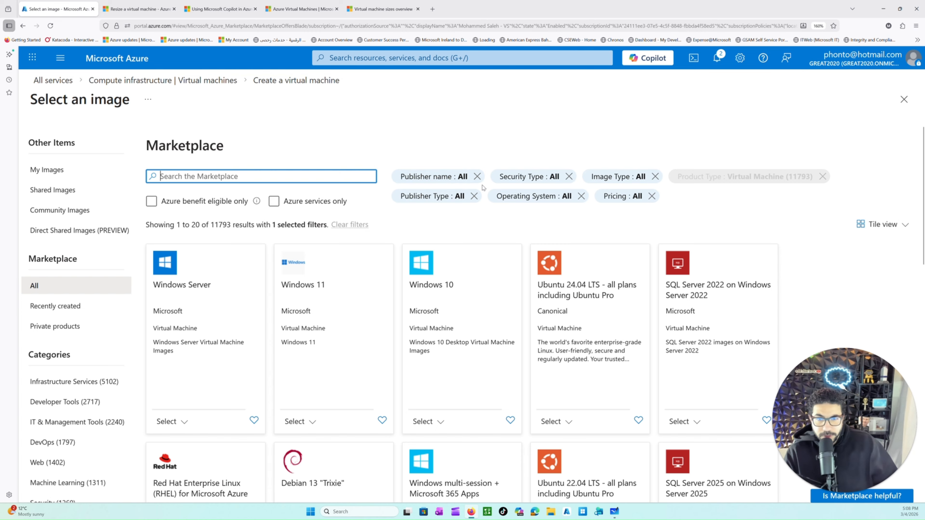
{"action": "left_click", "coordinate": [463, 177]}
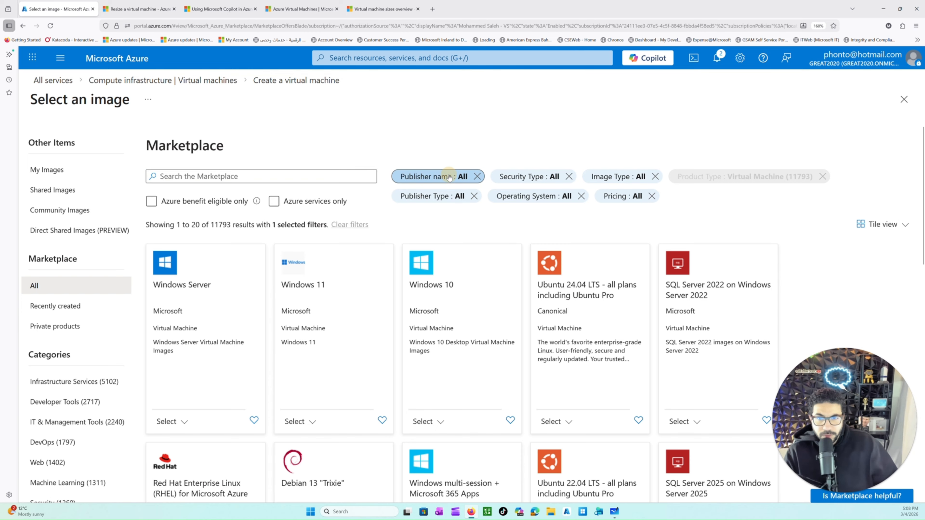
{"action": "left_click", "coordinate": [507, 138]}
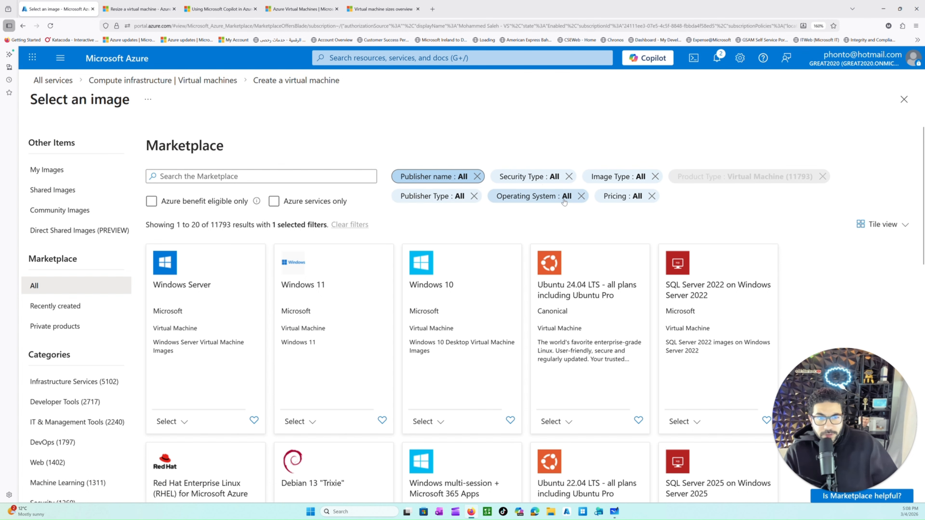
{"action": "left_click", "coordinate": [548, 197]}
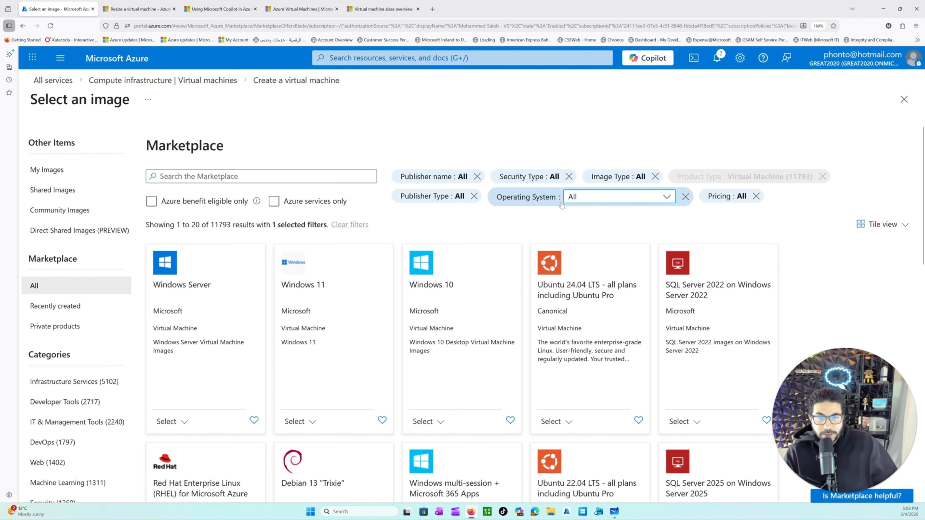
{"action": "left_click", "coordinate": [666, 197]}
{"action": "scroll", "coordinate": [593, 388], "scroll_direction": "down", "scroll_amount": 1}
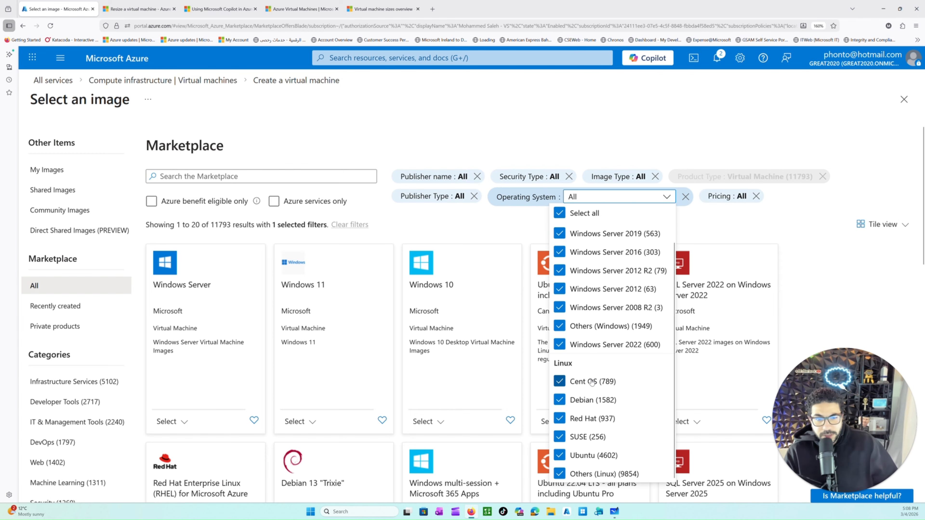
{"action": "left_click", "coordinate": [16, 224]}
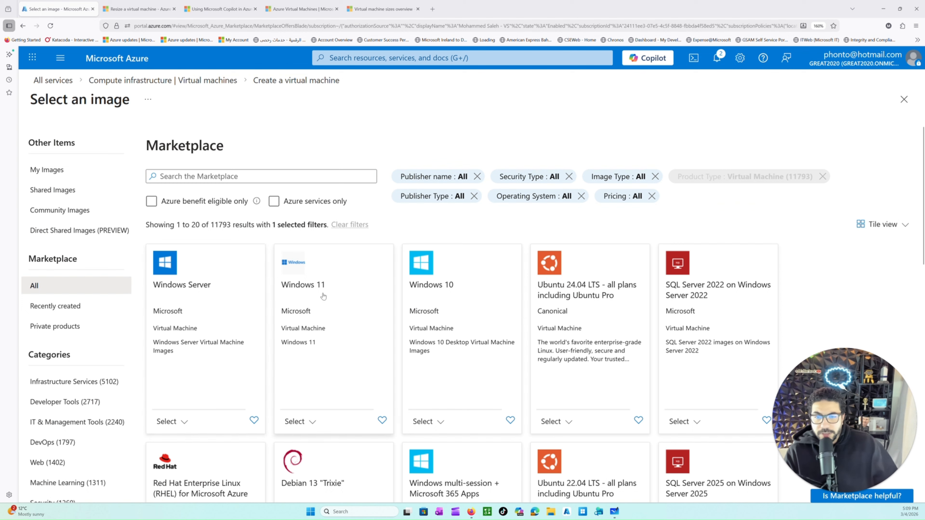
Step: Look through the Windows Server image versions offered, from 2025 Datacenter down to 2016 Datacenter
{"action": "left_click", "coordinate": [183, 422]}
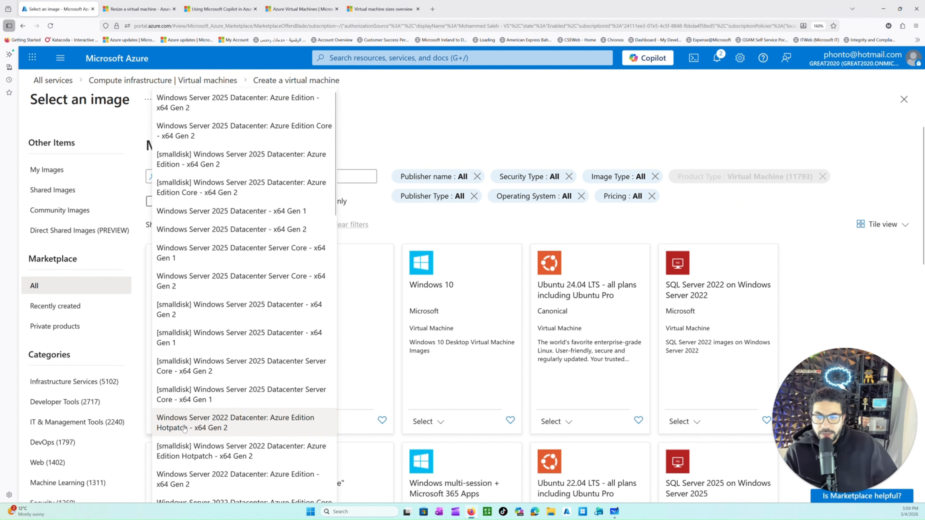
{"action": "scroll", "coordinate": [263, 321], "scroll_direction": "down", "scroll_amount": 10}
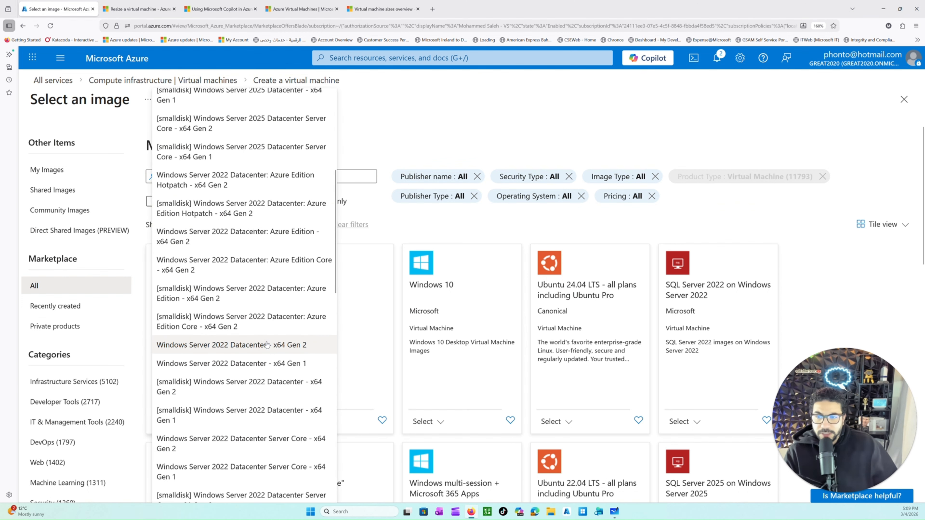
{"action": "scroll", "coordinate": [274, 338], "scroll_direction": "down", "scroll_amount": 5}
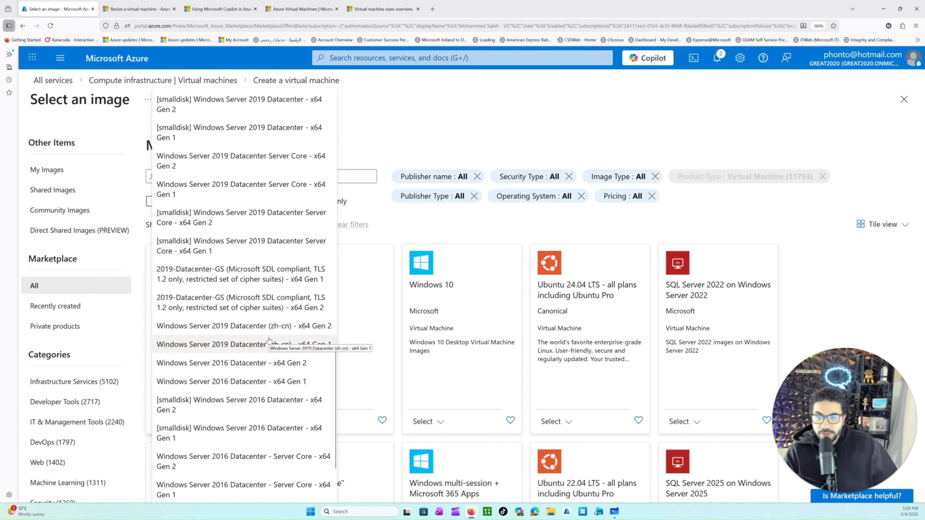
{"action": "scroll", "coordinate": [269, 341], "scroll_direction": "up", "scroll_amount": 10}
{"action": "scroll", "coordinate": [268, 340], "scroll_direction": "down", "scroll_amount": 2}
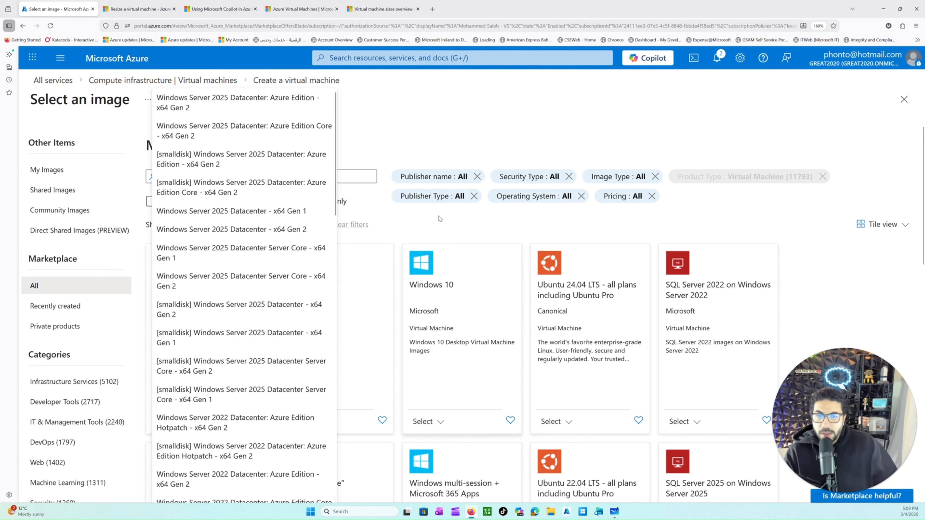
{"action": "left_click", "coordinate": [471, 130]}
Step: Review the image variants offered for Ubuntu 24.04 LTS and SQL Server 2022 on Windows Server 2022
{"action": "scroll", "coordinate": [356, 324], "scroll_direction": "down", "scroll_amount": 2}
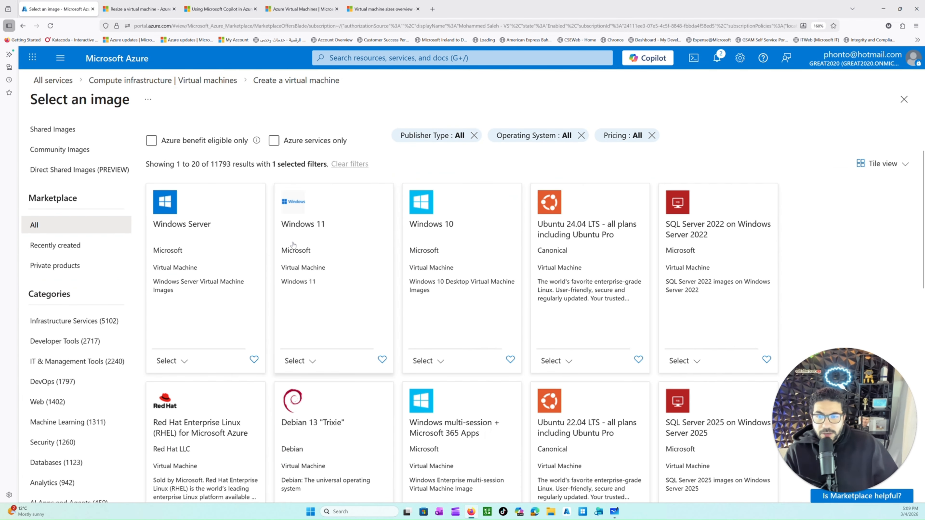
{"action": "scroll", "coordinate": [518, 296], "scroll_direction": "down", "scroll_amount": 5}
{"action": "scroll", "coordinate": [518, 296], "scroll_direction": "up", "scroll_amount": 3}
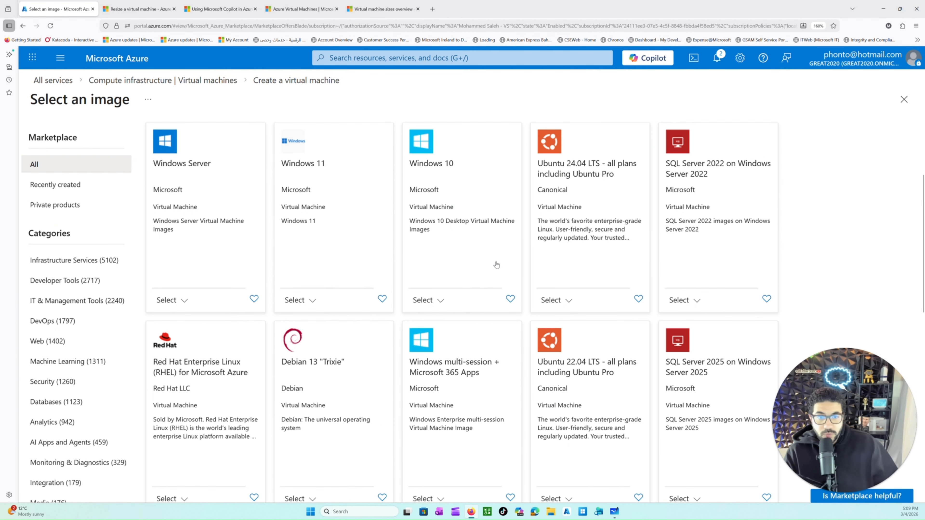
{"action": "left_click", "coordinate": [556, 300]}
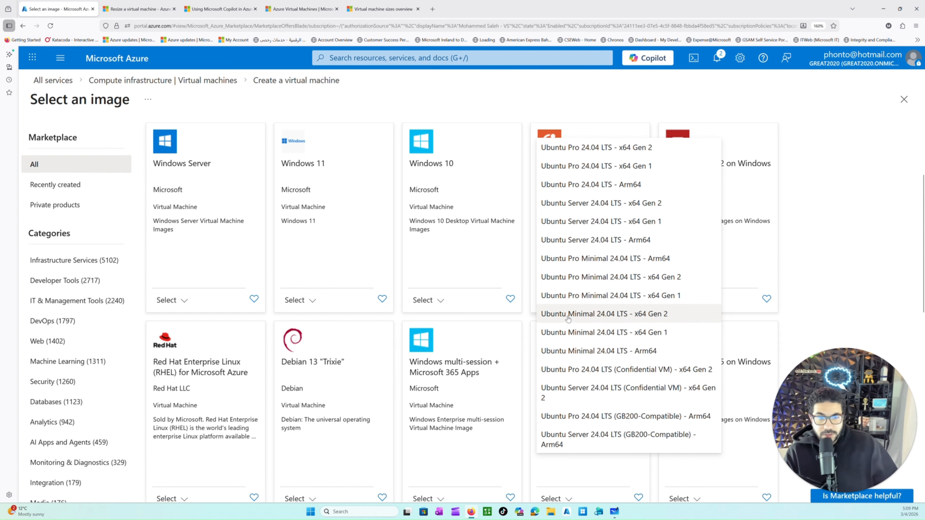
{"action": "left_click", "coordinate": [830, 200]}
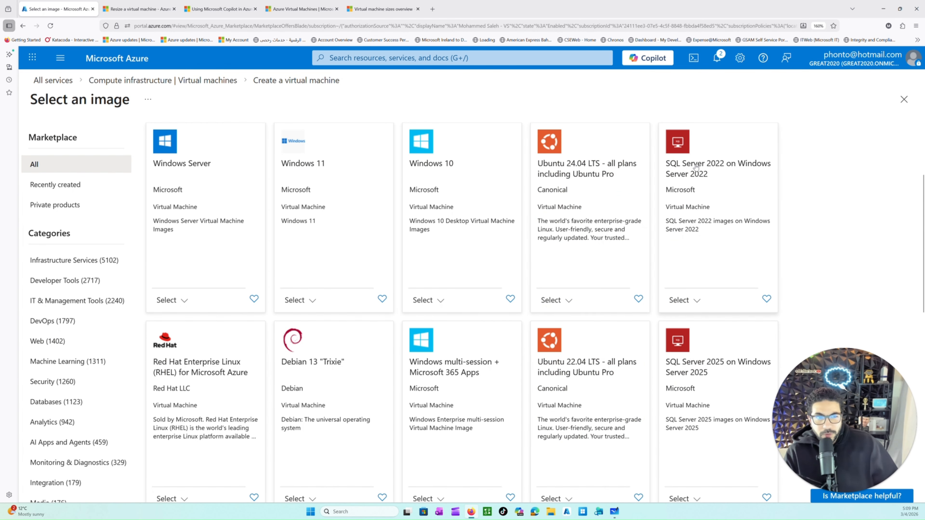
{"action": "left_click", "coordinate": [692, 300]}
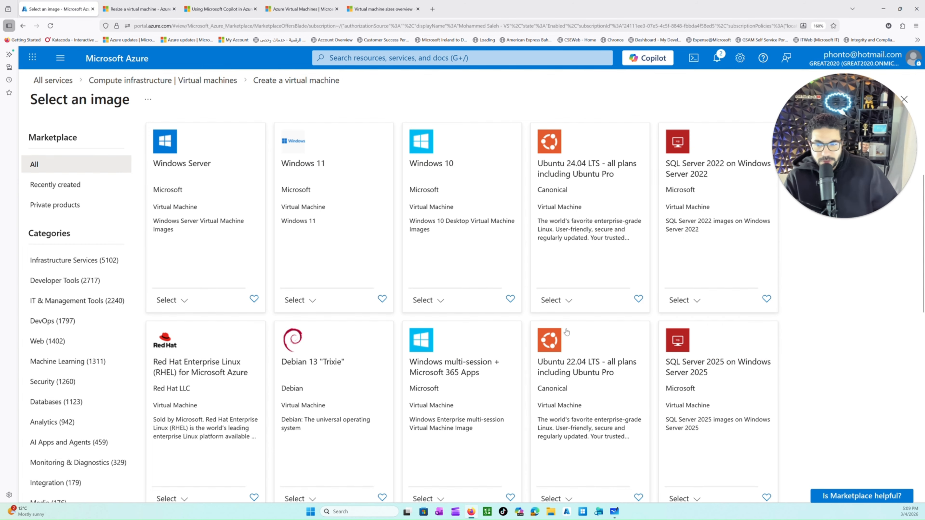
Step: Browse the remaining images on the first page of all Marketplace results
{"action": "scroll", "coordinate": [529, 328], "scroll_direction": "down", "scroll_amount": 3}
{"action": "scroll", "coordinate": [529, 327], "scroll_direction": "down", "scroll_amount": 5}
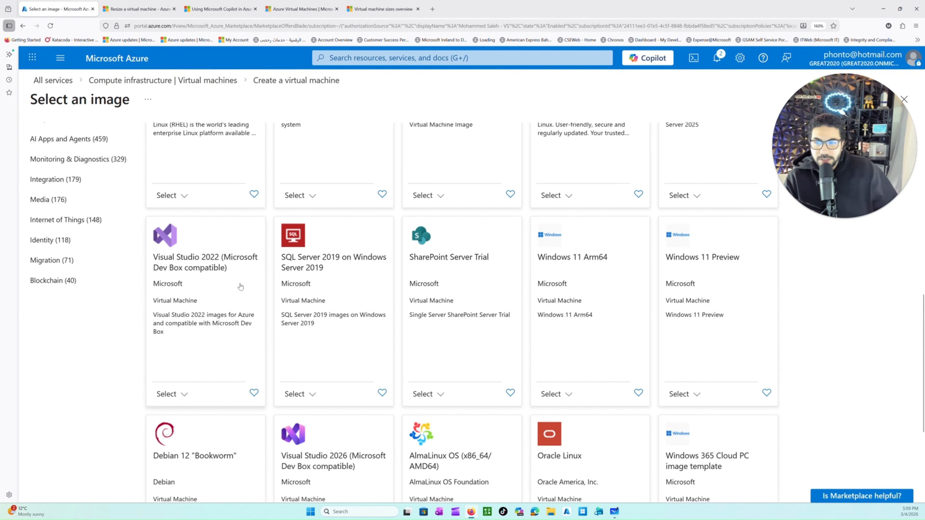
{"action": "scroll", "coordinate": [596, 399], "scroll_direction": "down", "scroll_amount": 5}
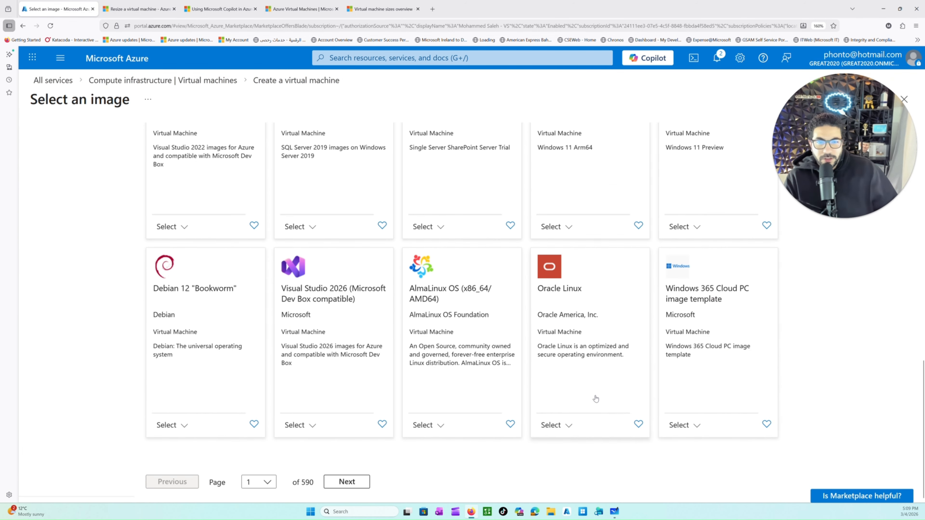
Step: Browse the Developer Tools category of Marketplace images and return to the list of all images
{"action": "scroll", "coordinate": [593, 397], "scroll_direction": "up", "scroll_amount": 10}
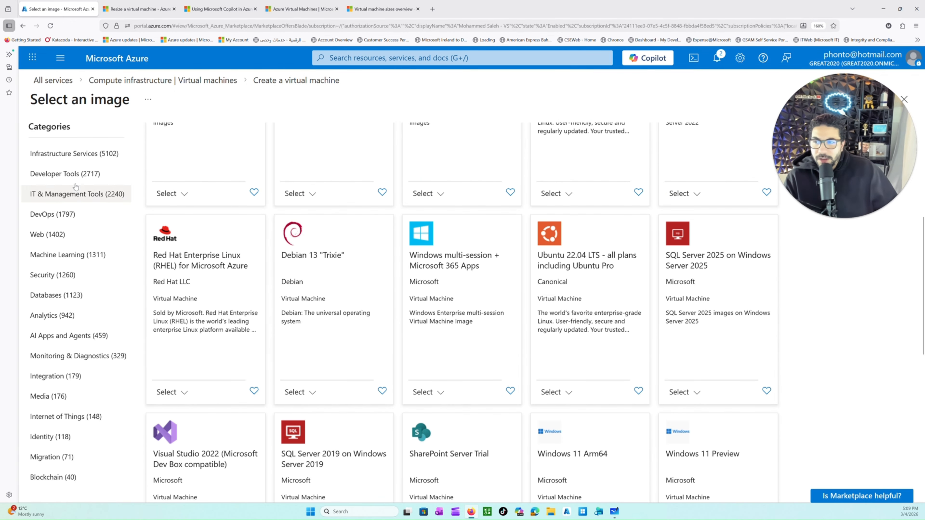
{"action": "left_click", "coordinate": [76, 176]}
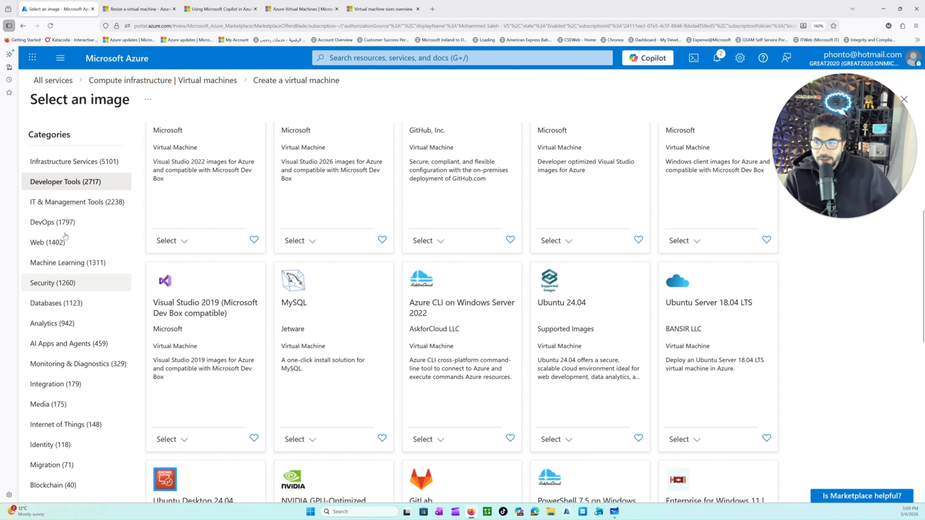
{"action": "scroll", "coordinate": [73, 350], "scroll_direction": "down", "scroll_amount": 5}
{"action": "scroll", "coordinate": [231, 330], "scroll_direction": "up", "scroll_amount": 8}
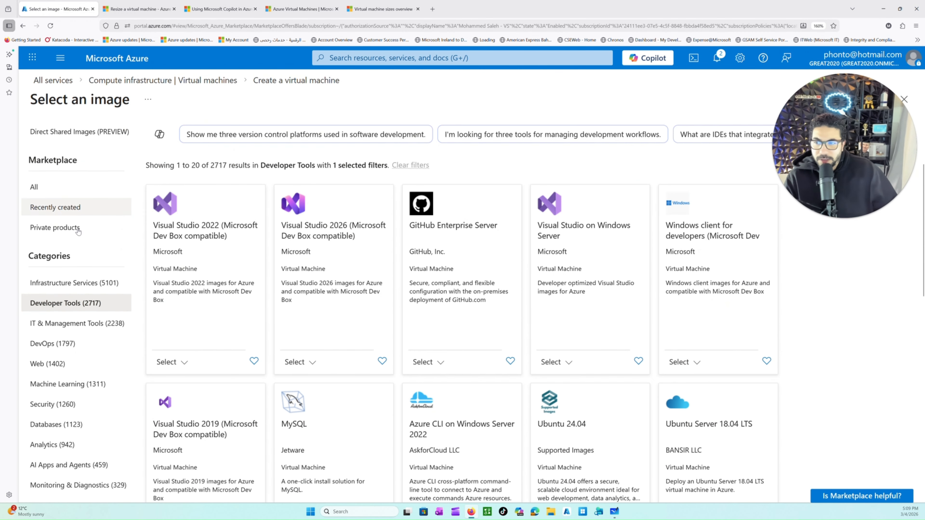
{"action": "left_click", "coordinate": [96, 182]}
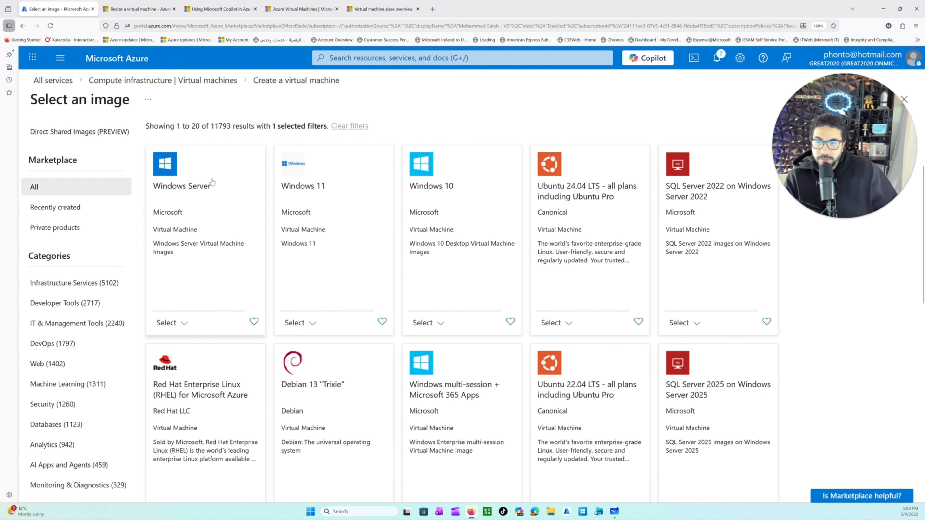
{"action": "scroll", "coordinate": [429, 231], "scroll_direction": "up", "scroll_amount": 2}
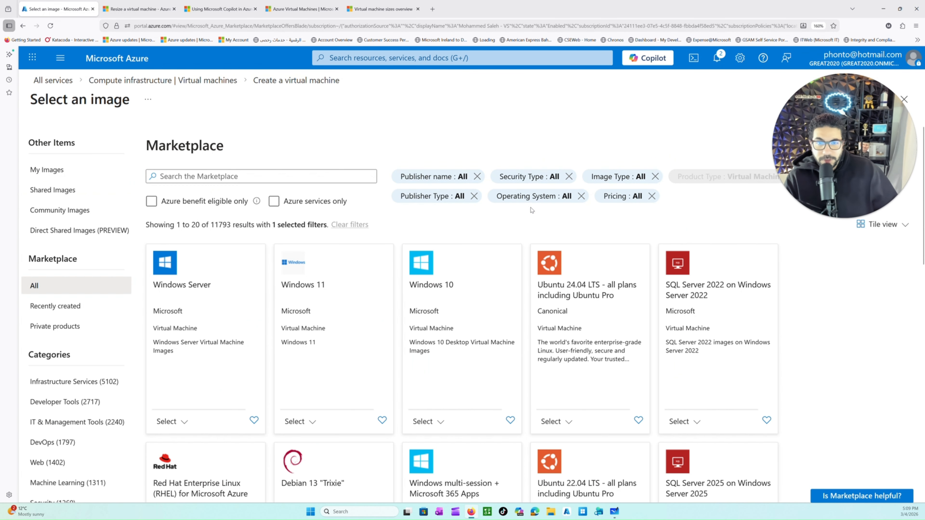
Step: Examine the security type, image type, publisher name and operating system filters for the Marketplace images
{"action": "left_click", "coordinate": [536, 177]}
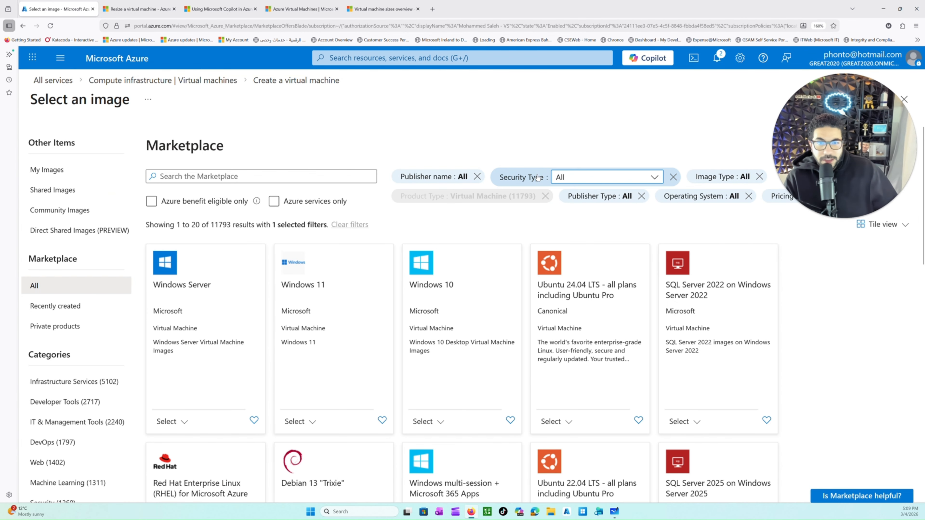
{"action": "left_click", "coordinate": [601, 177]}
{"action": "left_click", "coordinate": [602, 177]}
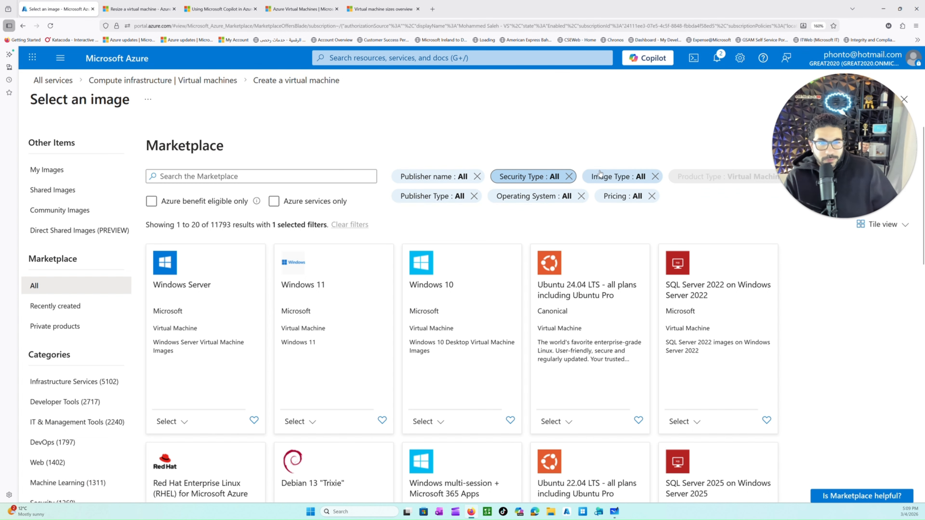
{"action": "left_click", "coordinate": [600, 174]}
{"action": "left_click", "coordinate": [658, 179]}
{"action": "left_click", "coordinate": [658, 180]}
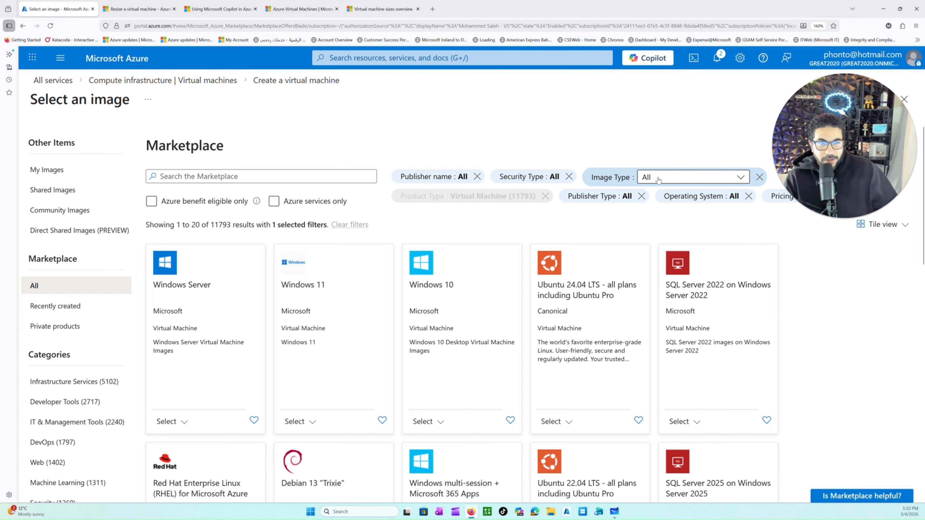
{"action": "left_click", "coordinate": [431, 178]}
{"action": "left_click_drag", "start_coordinate": [484, 243], "coordinate": [484, 238]}
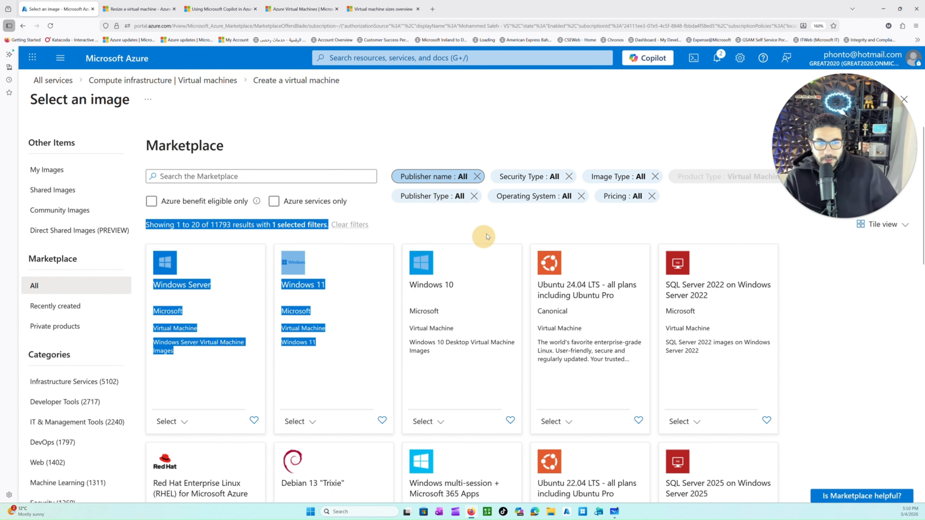
{"action": "left_click", "coordinate": [568, 197]}
{"action": "left_click", "coordinate": [523, 215]}
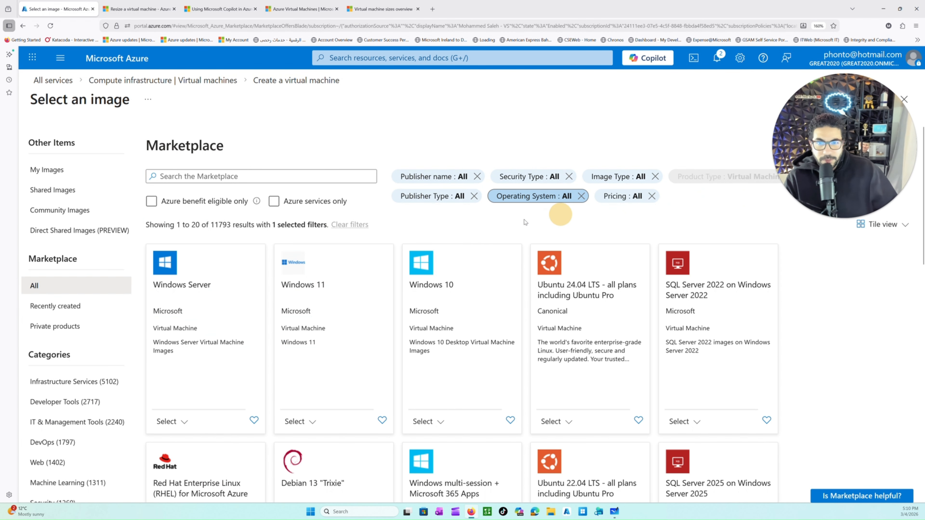
Step: Check the publisher type choices and filter the Marketplace images to Microsoft
{"action": "left_click", "coordinate": [469, 197]}
{"action": "left_click", "coordinate": [506, 199]}
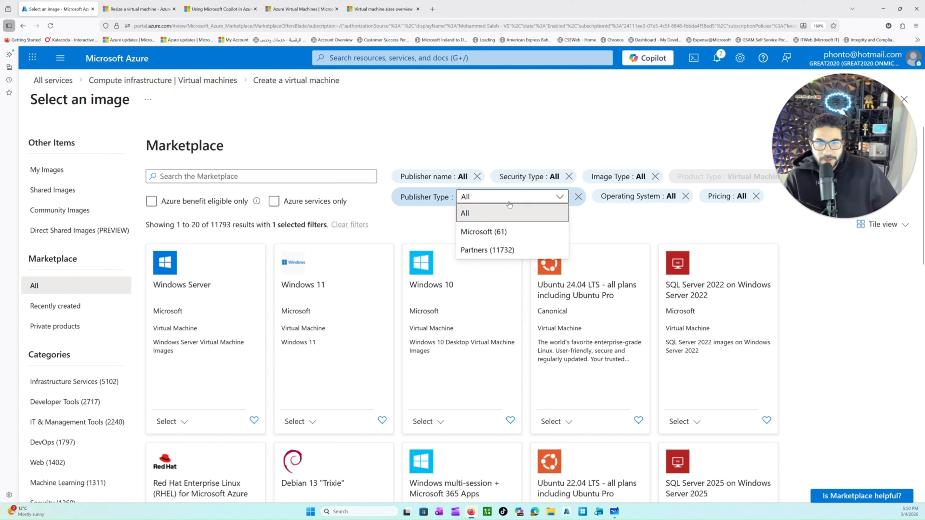
{"action": "left_click", "coordinate": [22, 223]}
{"action": "left_click", "coordinate": [440, 199]}
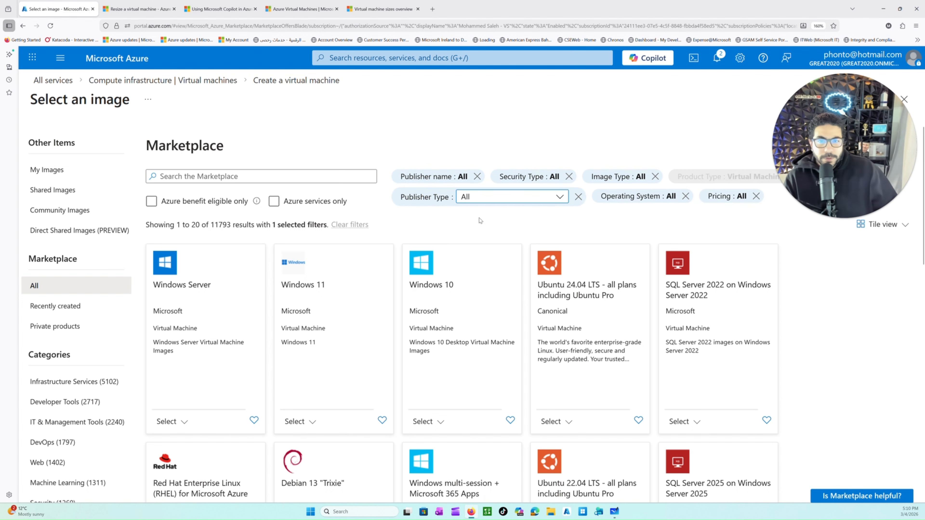
{"action": "left_click", "coordinate": [503, 199]}
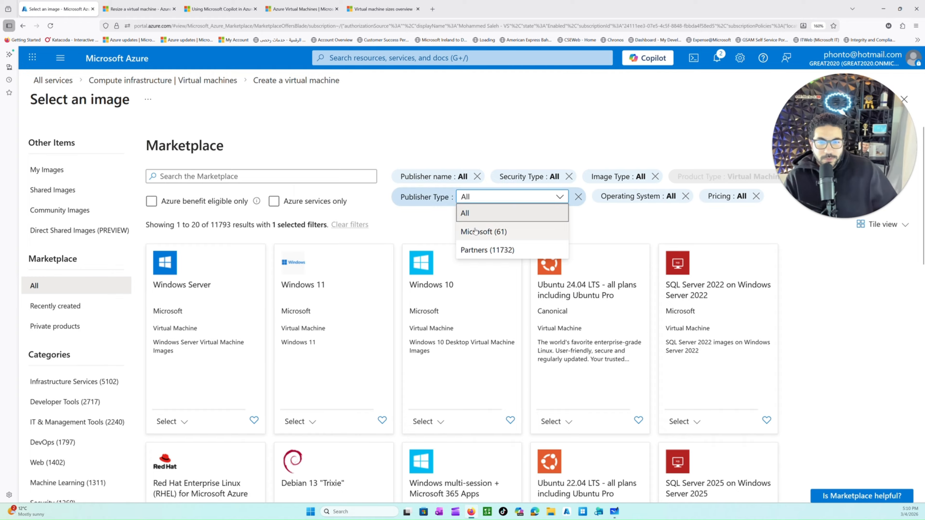
{"action": "left_click", "coordinate": [467, 232]}
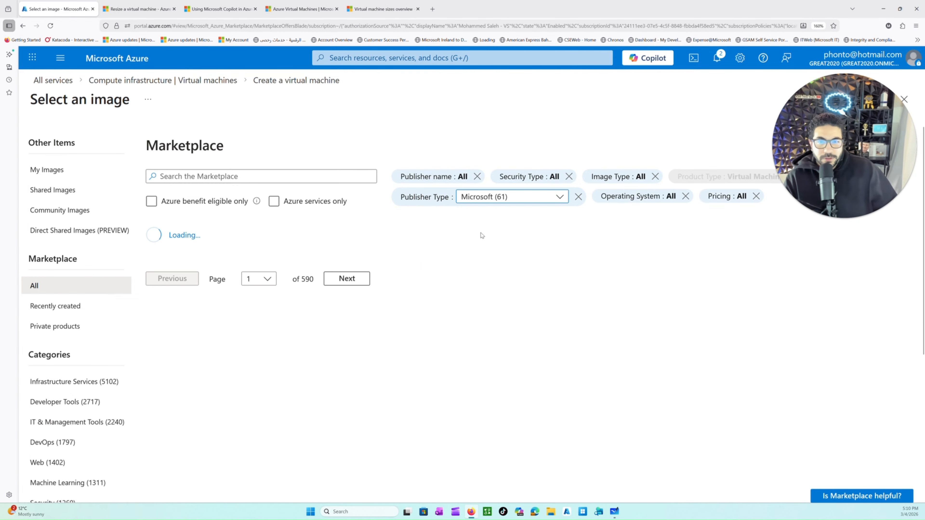
Step: Switch the publisher type filter to Partners and browse the partner images
{"action": "left_click", "coordinate": [505, 197]}
{"action": "left_click", "coordinate": [488, 250]}
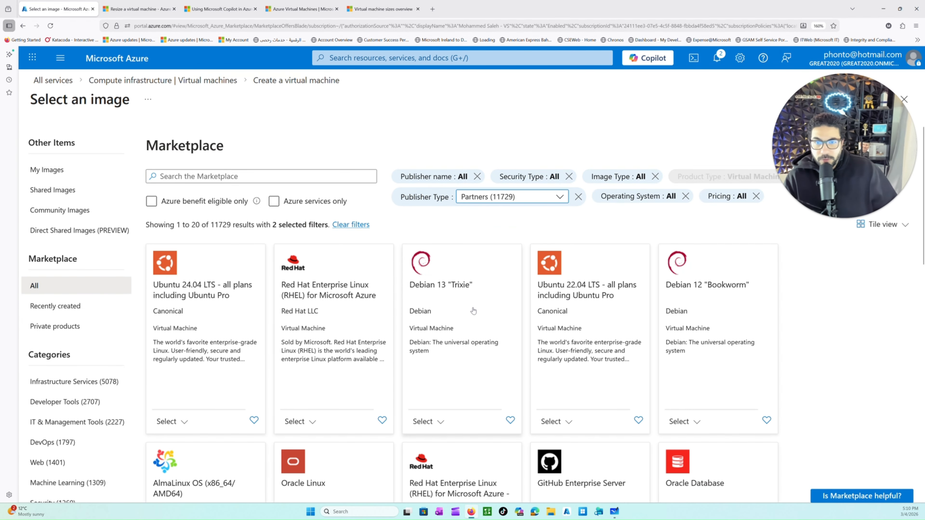
{"action": "scroll", "coordinate": [429, 327], "scroll_direction": "down", "scroll_amount": 10}
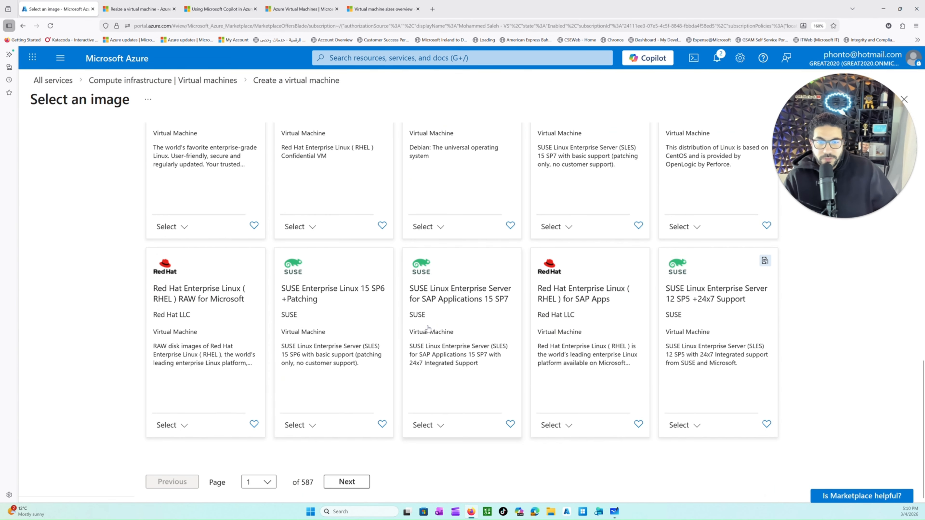
{"action": "scroll", "coordinate": [521, 406], "scroll_direction": "up", "scroll_amount": 5}
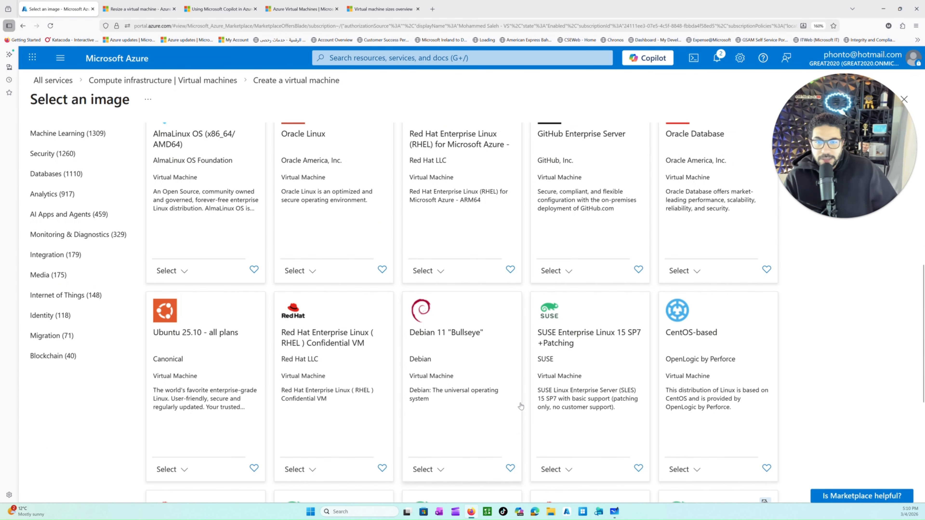
{"action": "scroll", "coordinate": [520, 406], "scroll_direction": "up", "scroll_amount": 3}
{"action": "scroll", "coordinate": [528, 317], "scroll_direction": "up", "scroll_amount": 5}
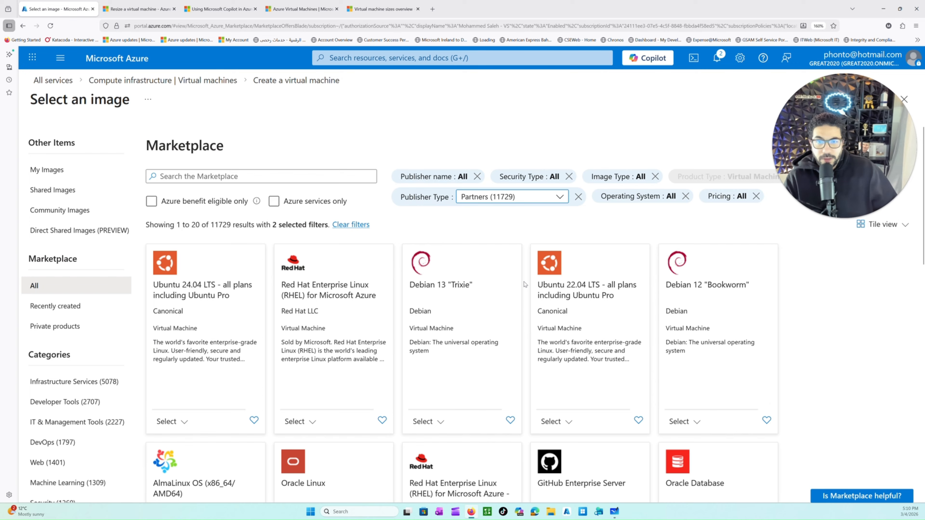
Step: Filter the publisher type to Microsoft and select the Windows Server 2025 Datacenter: Azure Edition - x64 Gen 2 image
{"action": "left_click", "coordinate": [532, 204]}
{"action": "left_click", "coordinate": [472, 234]}
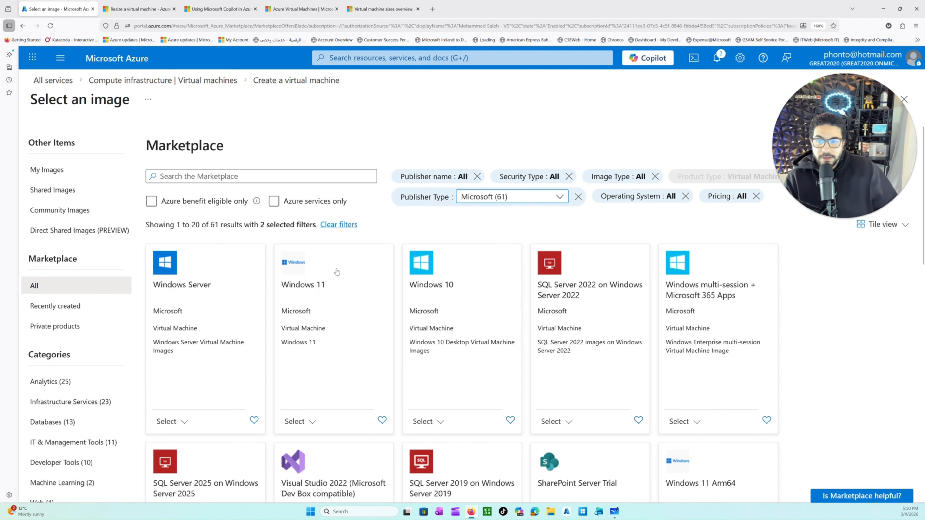
{"action": "left_click", "coordinate": [175, 421]}
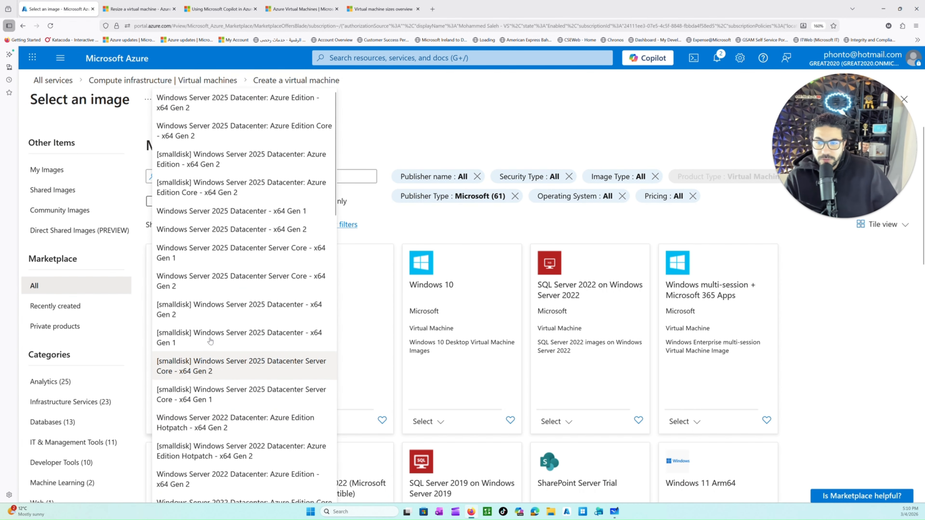
{"action": "left_click", "coordinate": [232, 110]}
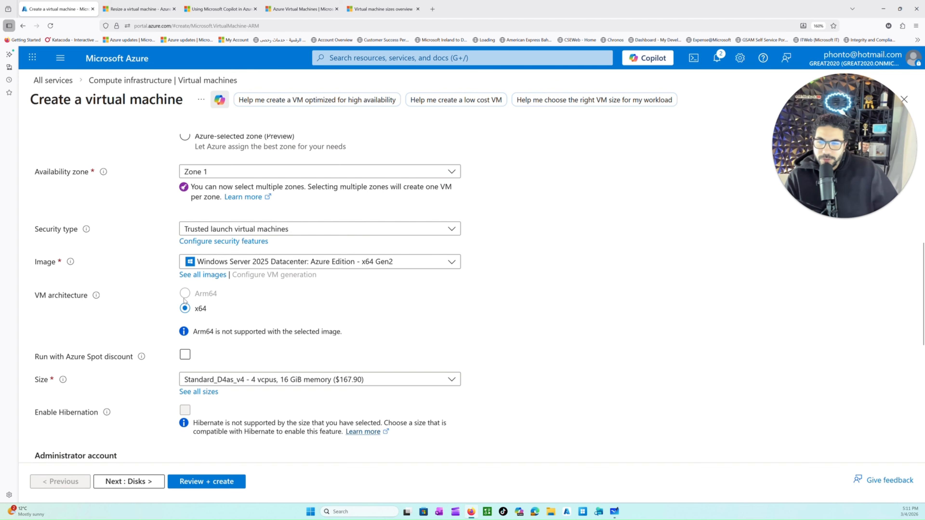
Step: Enable running the virtual machine with Azure Spot discount
{"action": "scroll", "coordinate": [215, 341], "scroll_direction": "down", "scroll_amount": 2}
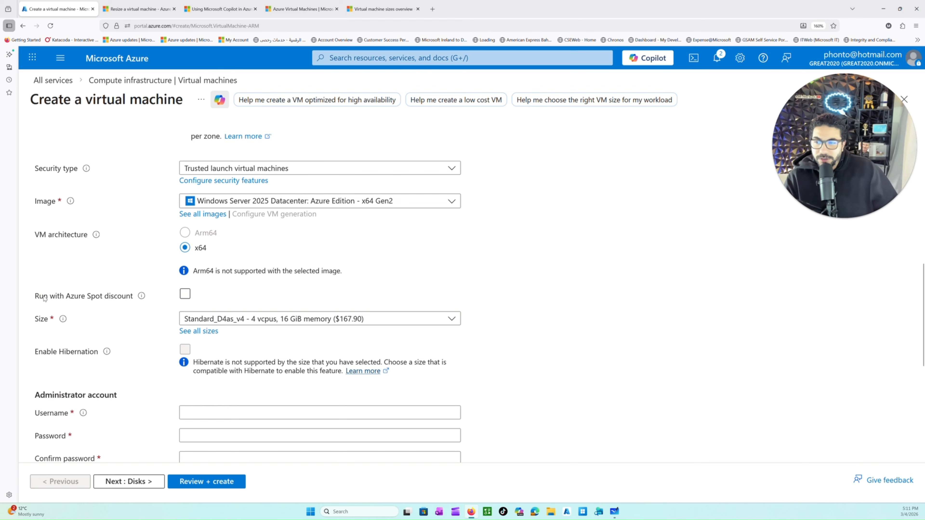
{"action": "left_click_drag", "start_coordinate": [40, 297], "coordinate": [132, 297]}
{"action": "left_click", "coordinate": [103, 302]}
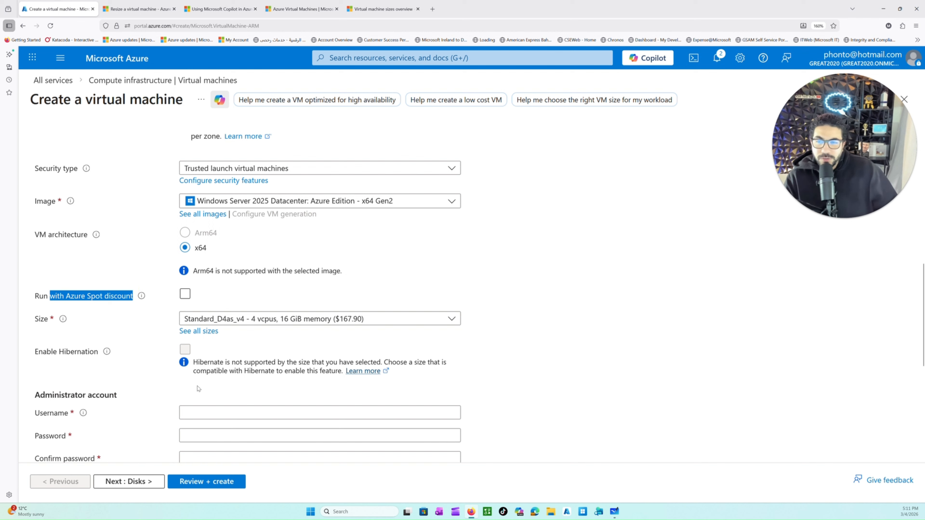
{"action": "left_click", "coordinate": [250, 299]}
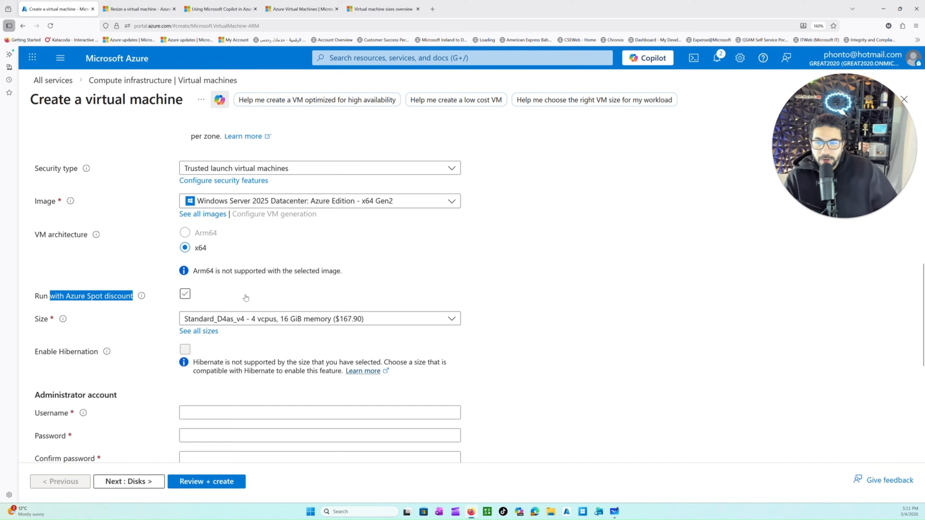
{"action": "left_click", "coordinate": [185, 295]}
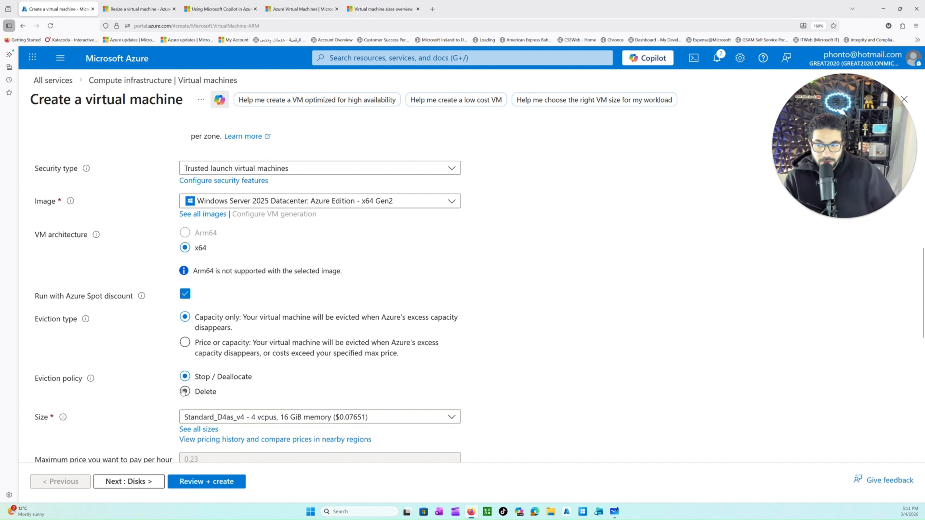
Step: Check the suggested sizes for the virtual machine and turn off the Azure Spot discount
{"action": "scroll", "coordinate": [194, 418], "scroll_direction": "down", "scroll_amount": 2}
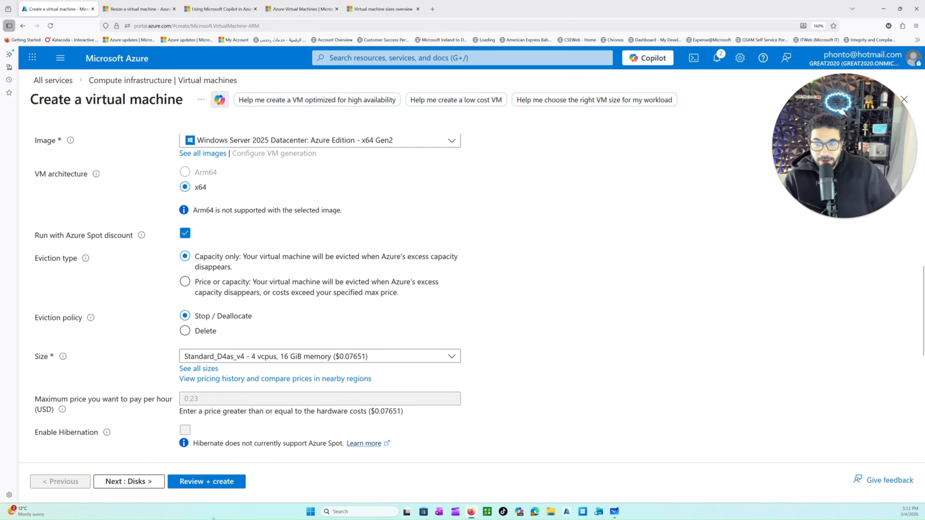
{"action": "left_click", "coordinate": [233, 357]}
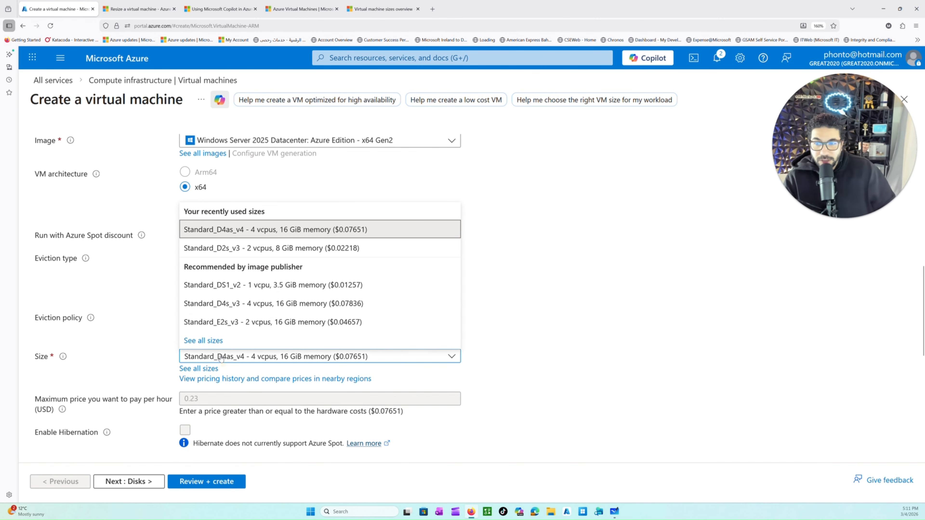
{"action": "left_click", "coordinate": [525, 314]}
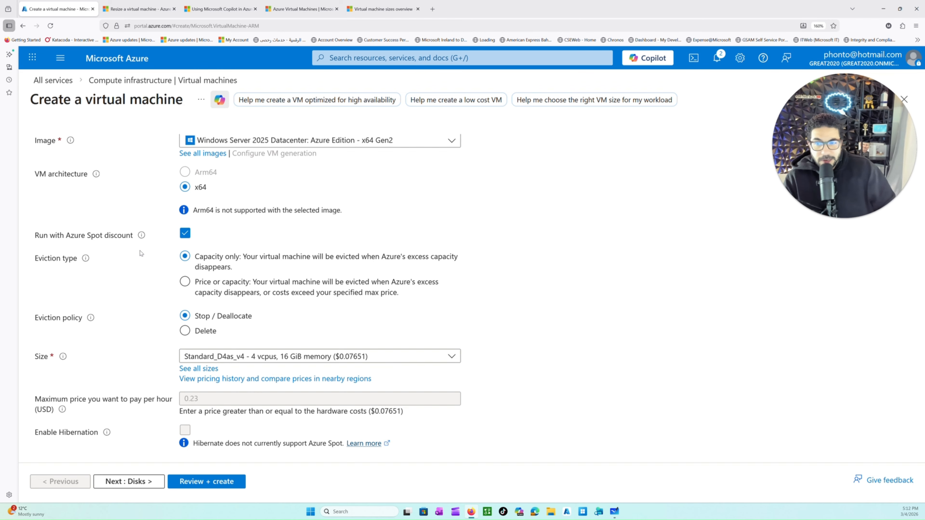
{"action": "left_click", "coordinate": [185, 233]}
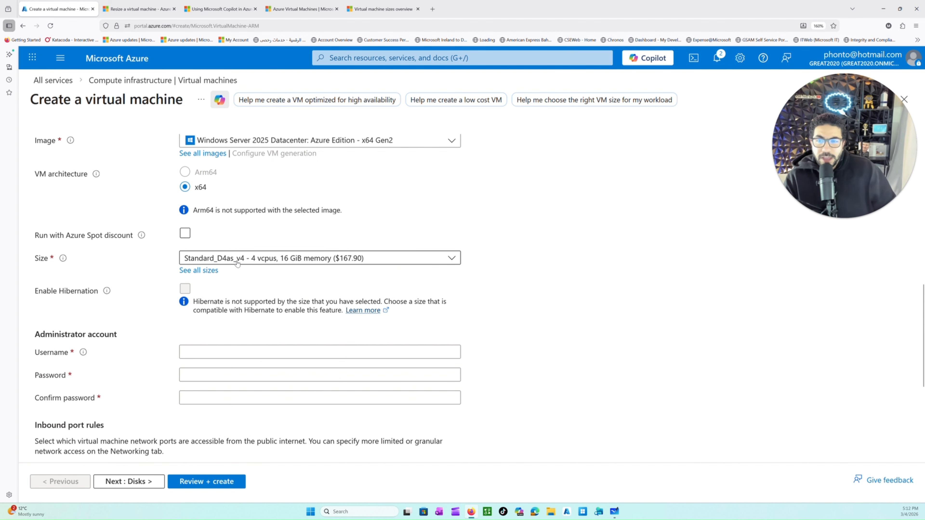
Step: Open the full list of VM sizes and examine the vCPUs, RAM and monthly cost of D2as_v5
{"action": "left_click", "coordinate": [205, 270]}
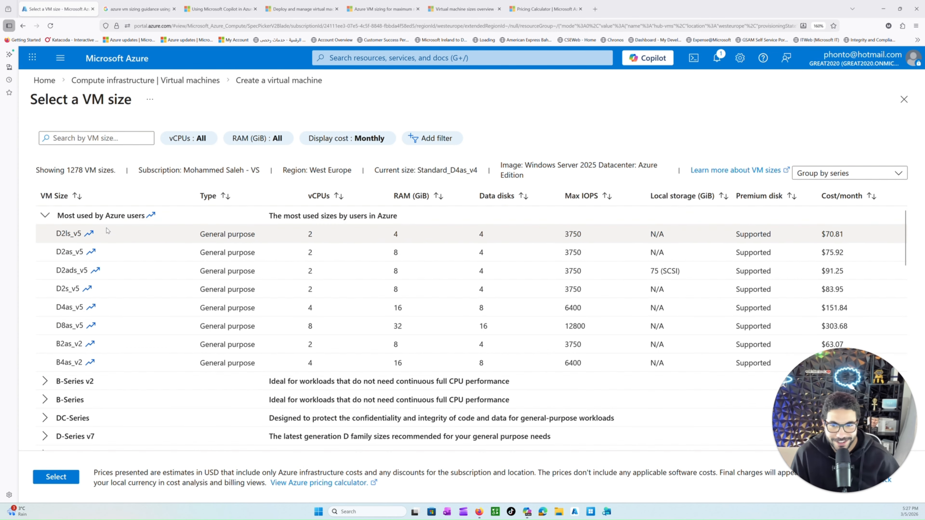
{"action": "scroll", "coordinate": [142, 251], "scroll_direction": "down", "scroll_amount": 2}
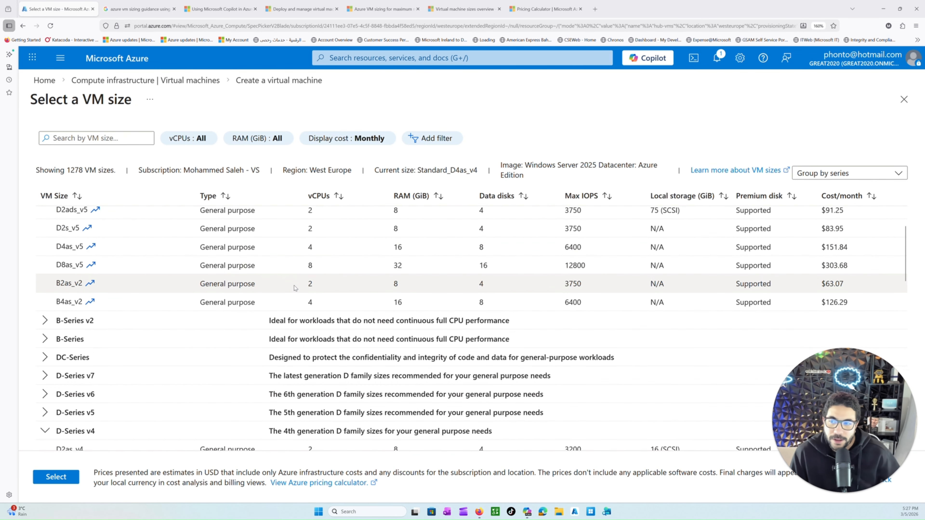
{"action": "scroll", "coordinate": [295, 288], "scroll_direction": "up", "scroll_amount": 2}
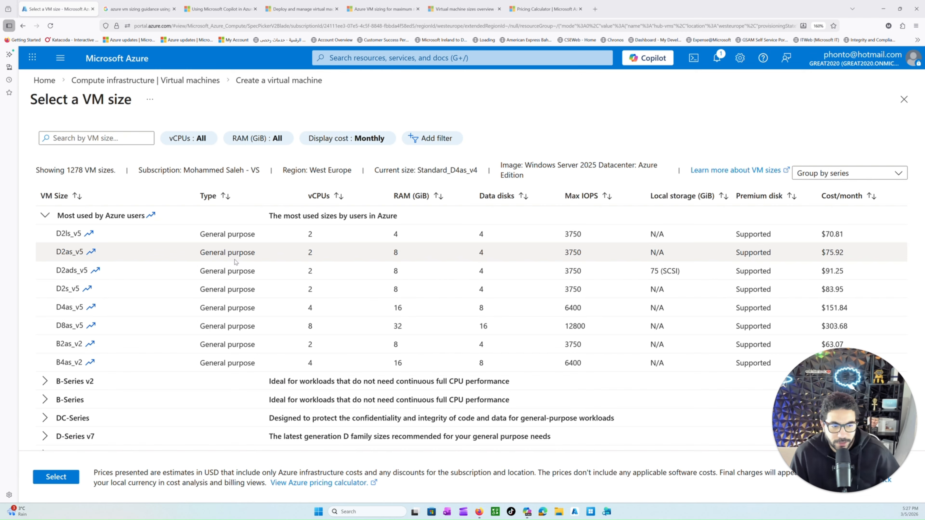
{"action": "double_click", "coordinate": [310, 253]}
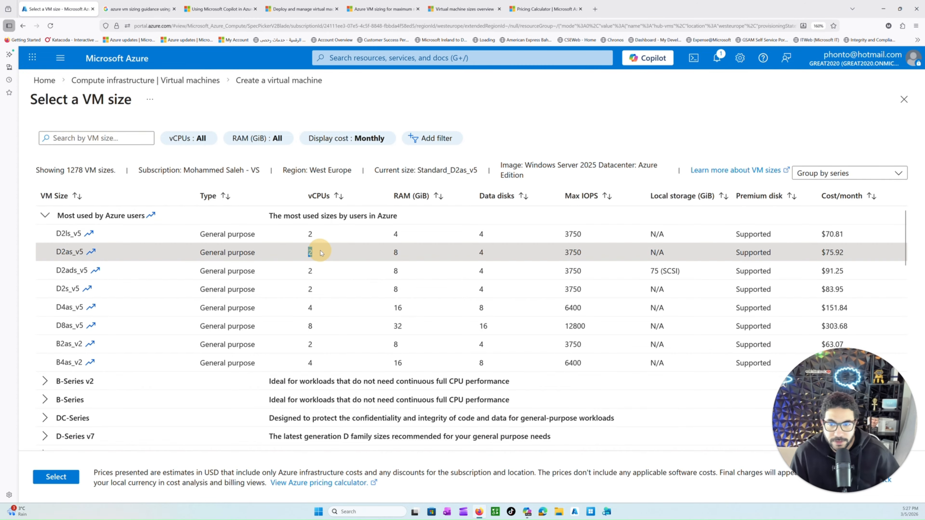
{"action": "double_click", "coordinate": [396, 252]}
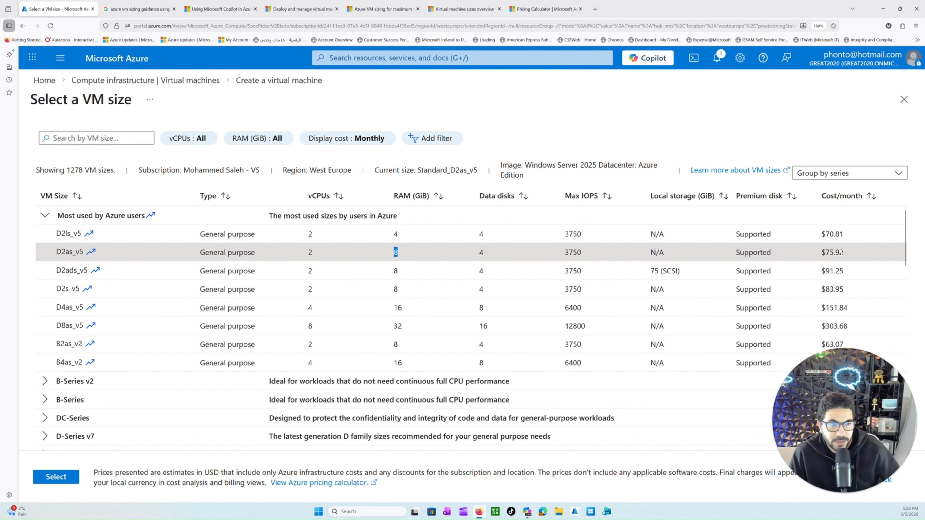
{"action": "left_click_drag", "start_coordinate": [840, 252], "coordinate": [825, 253]}
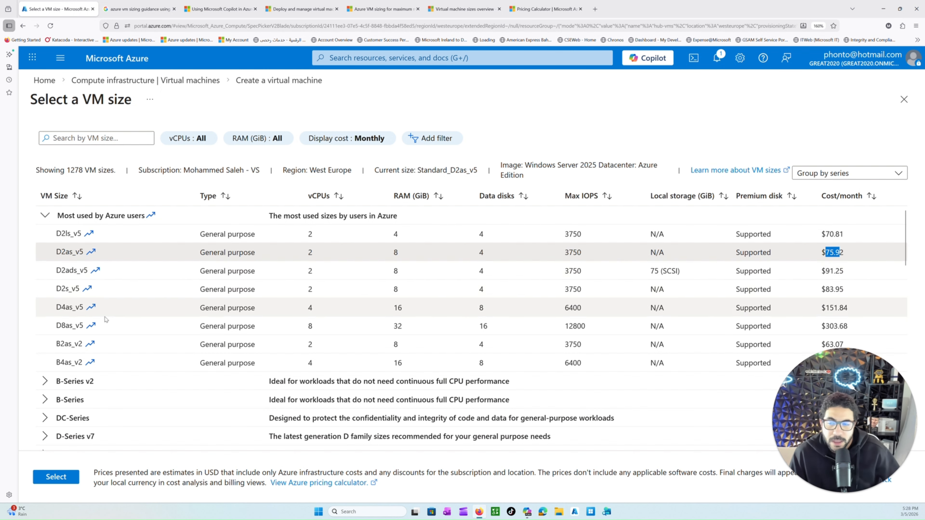
Step: Select the D2ls_v5 size in the Most used by Azure users group
{"action": "left_click_drag", "start_coordinate": [56, 237], "coordinate": [76, 237]}
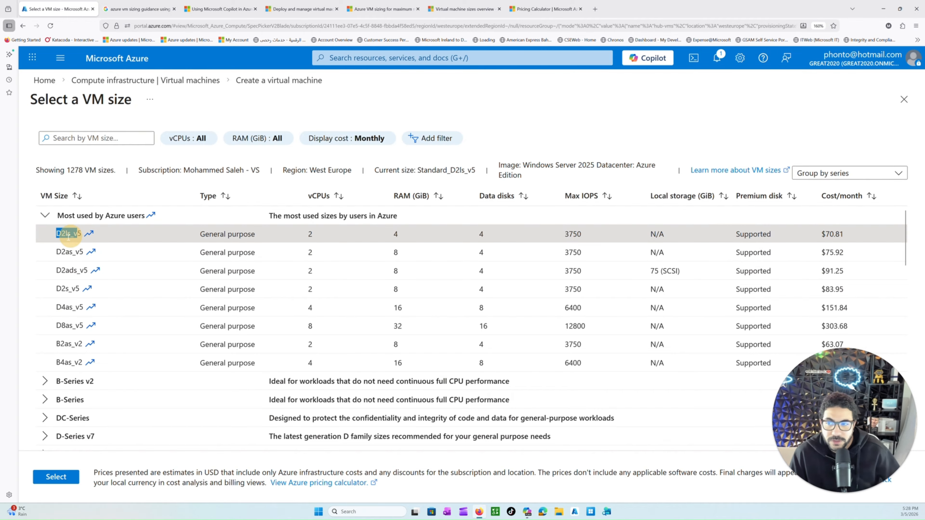
{"action": "key", "text": "ctrl+plus"}
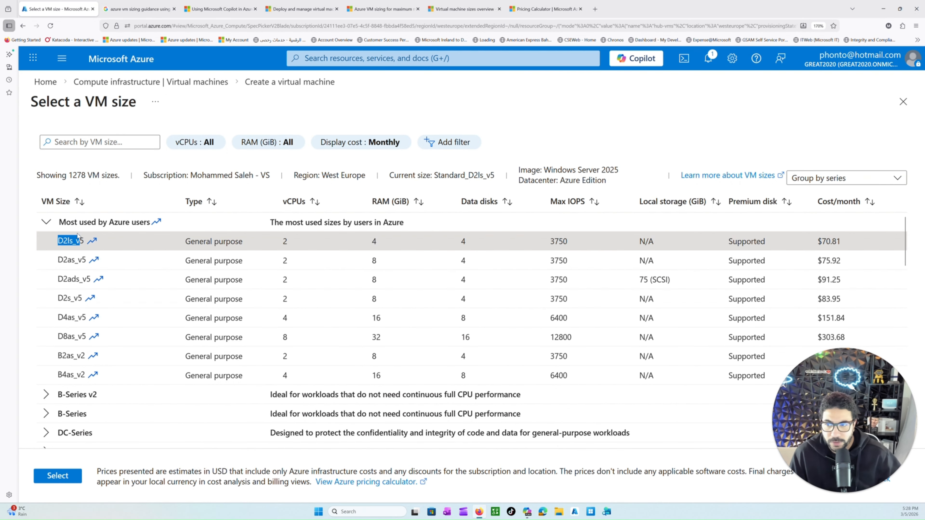
{"action": "key", "text": "ctrl+plus"}
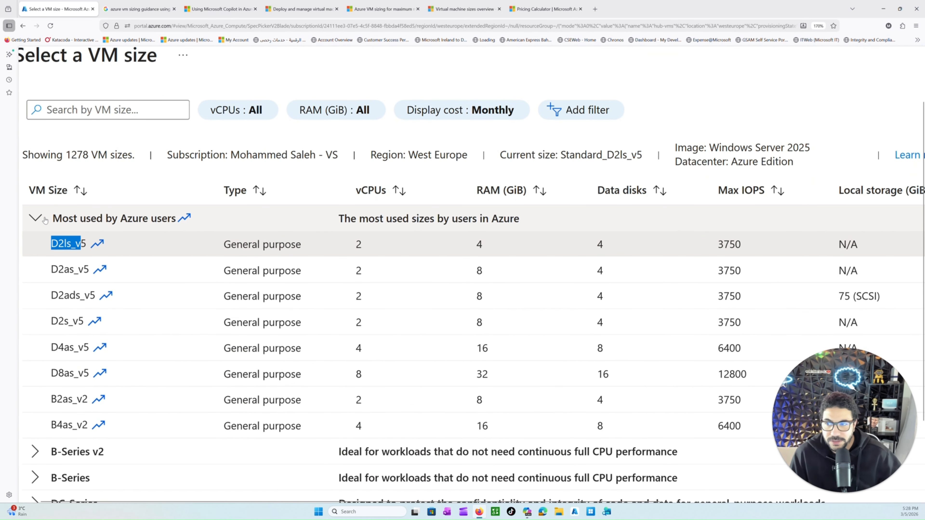
Step: Collapse the Most used by Azure users and D-Series v4 groups to show only the series names
{"action": "left_click", "coordinate": [35, 218]}
{"action": "scroll", "coordinate": [67, 259], "scroll_direction": "up", "scroll_amount": 1}
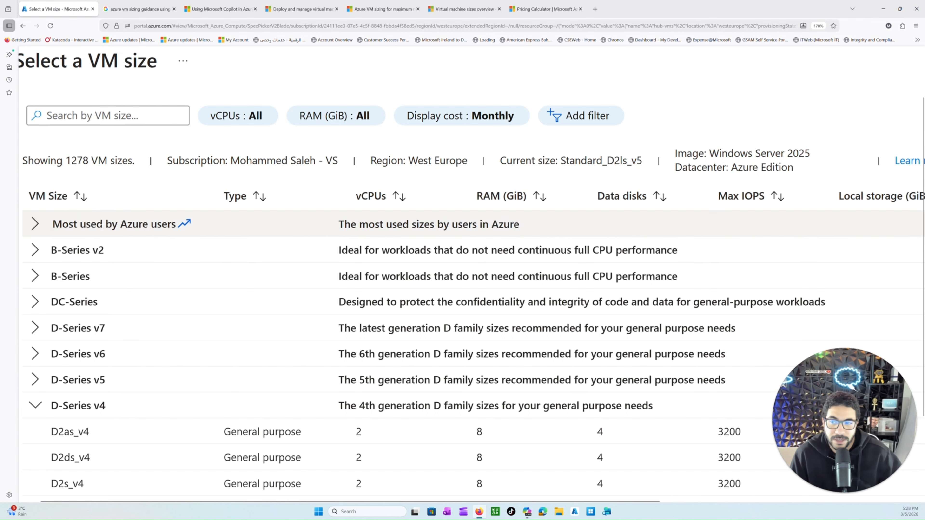
{"action": "scroll", "coordinate": [109, 402], "scroll_direction": "down", "scroll_amount": 2}
{"action": "scroll", "coordinate": [108, 399], "scroll_direction": "down", "scroll_amount": 1}
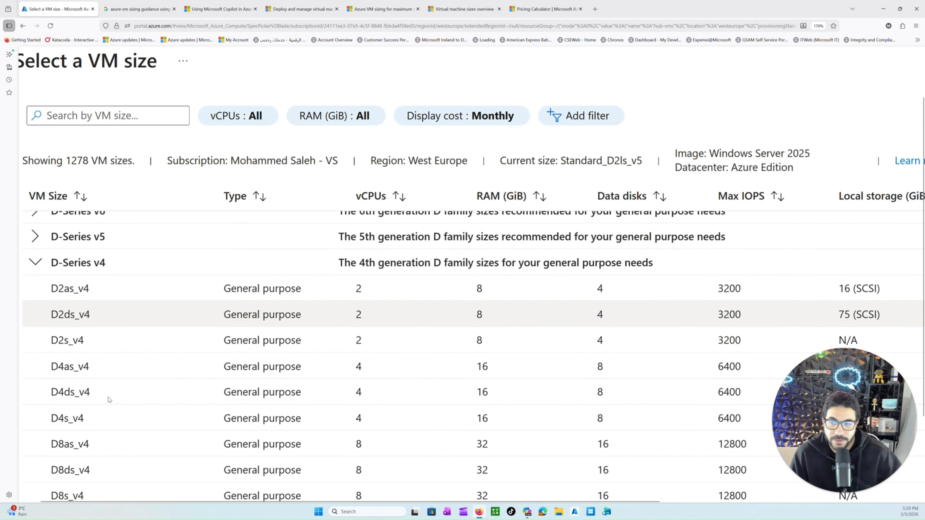
{"action": "scroll", "coordinate": [108, 399], "scroll_direction": "up", "scroll_amount": 1}
{"action": "left_click", "coordinate": [36, 354]}
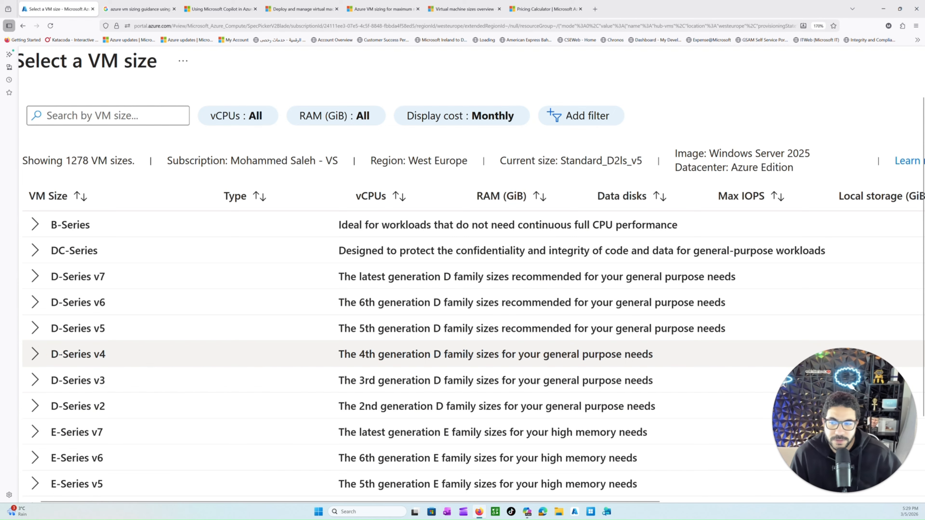
Step: Examine the B, D, E, F and L size series and the workload each one is recommended for
{"action": "scroll", "coordinate": [146, 368], "scroll_direction": "up", "scroll_amount": 2}
{"action": "scroll", "coordinate": [145, 368], "scroll_direction": "up", "scroll_amount": 1}
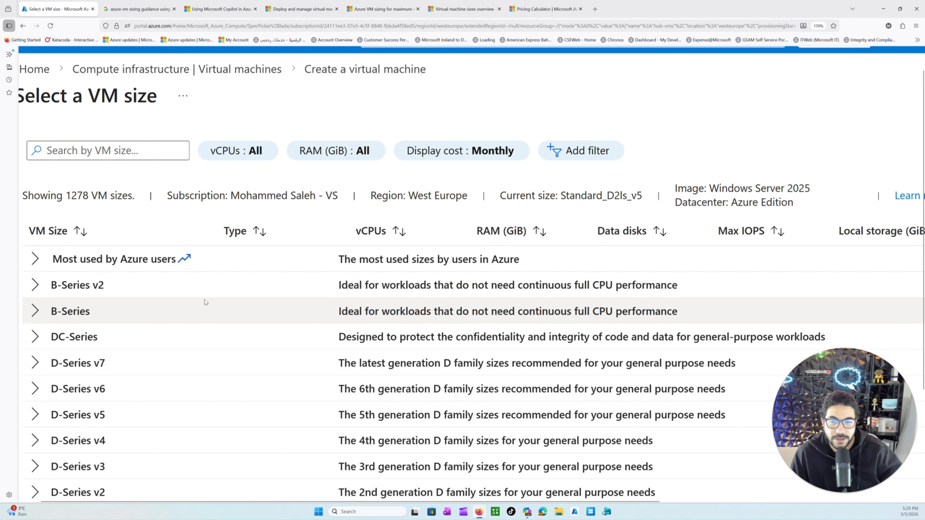
{"action": "scroll", "coordinate": [206, 302], "scroll_direction": "down", "scroll_amount": 3}
{"action": "scroll", "coordinate": [252, 307], "scroll_direction": "down", "scroll_amount": 6}
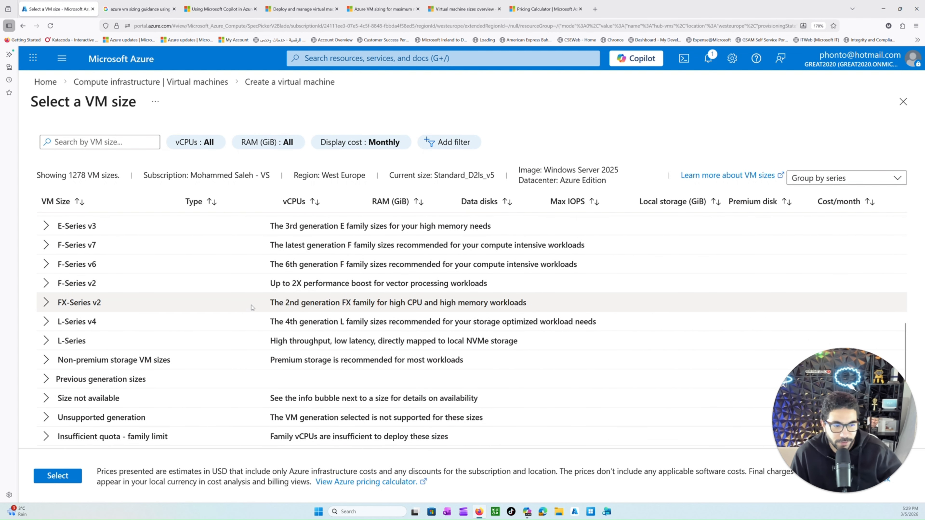
{"action": "scroll", "coordinate": [252, 307], "scroll_direction": "up", "scroll_amount": 5}
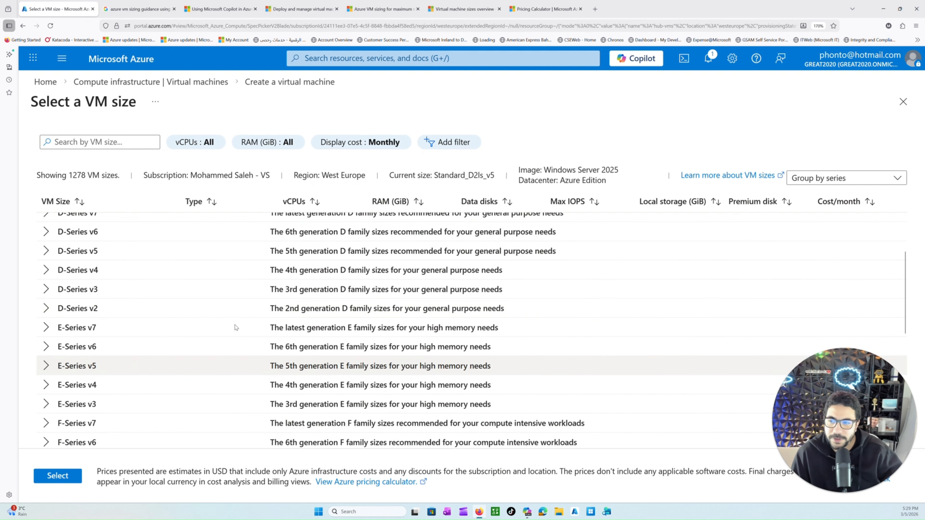
{"action": "scroll", "coordinate": [189, 291], "scroll_direction": "up", "scroll_amount": 2}
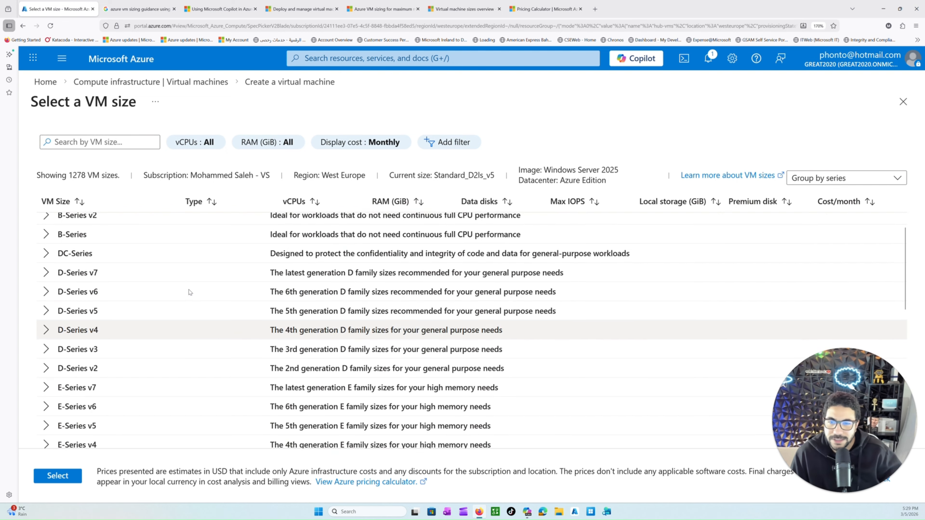
{"action": "scroll", "coordinate": [115, 261], "scroll_direction": "up", "scroll_amount": 1}
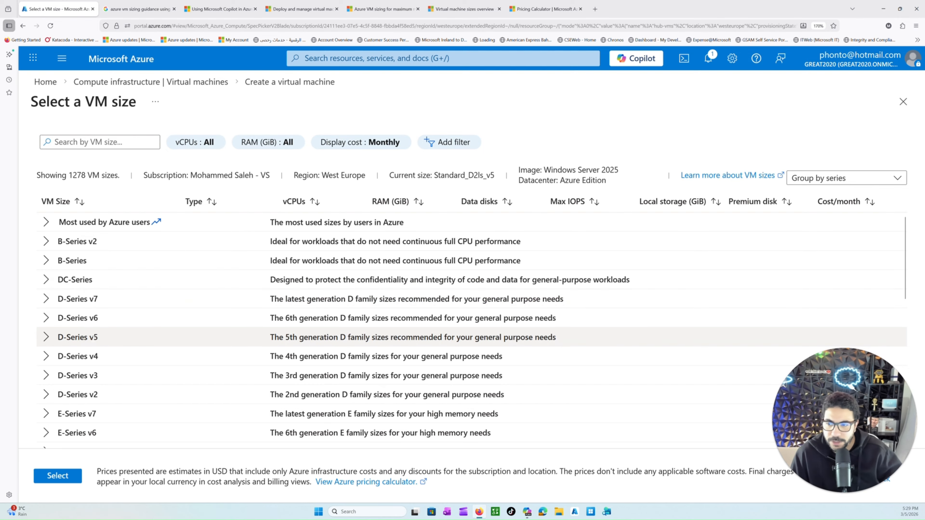
{"action": "scroll", "coordinate": [93, 342], "scroll_direction": "down", "scroll_amount": 6}
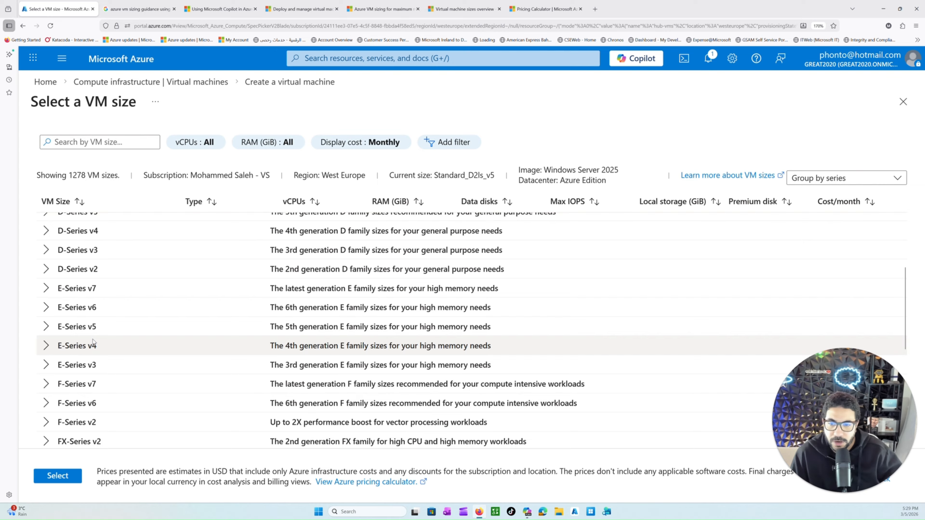
{"action": "scroll", "coordinate": [94, 342], "scroll_direction": "down", "scroll_amount": 4}
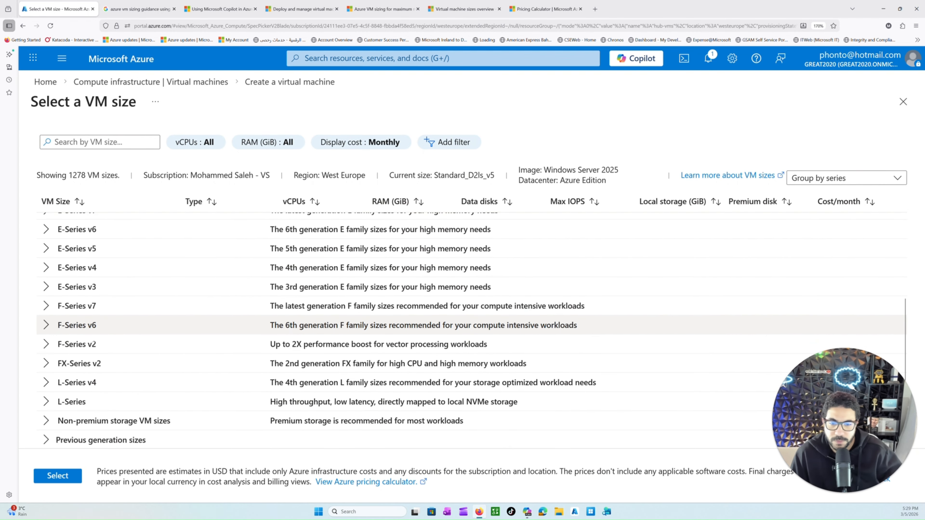
{"action": "scroll", "coordinate": [93, 340], "scroll_direction": "down", "scroll_amount": 1}
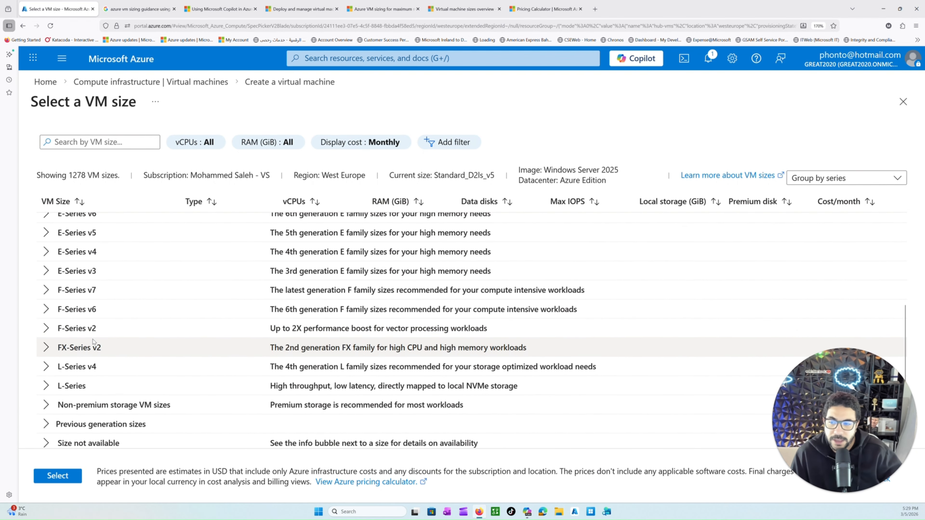
{"action": "scroll", "coordinate": [93, 339], "scroll_direction": "down", "scroll_amount": 3}
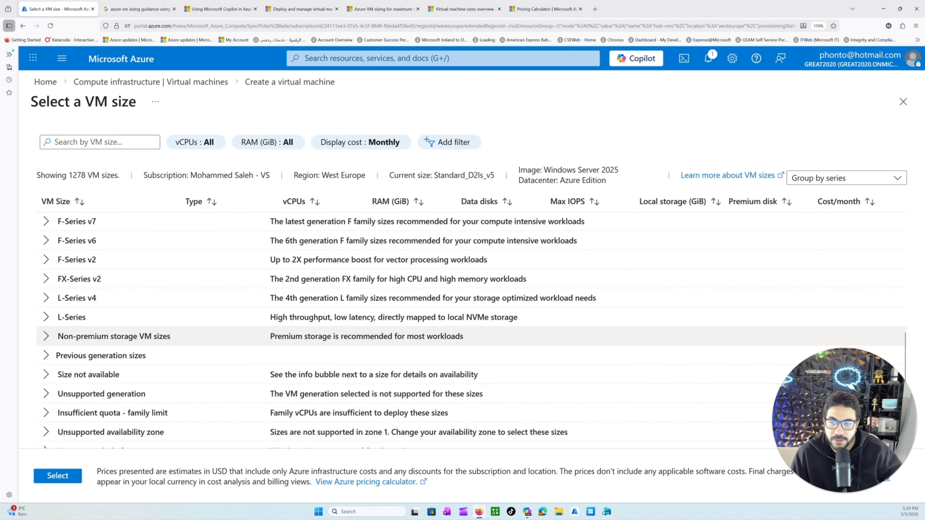
{"action": "scroll", "coordinate": [94, 343], "scroll_direction": "up", "scroll_amount": 3}
{"action": "scroll", "coordinate": [93, 341], "scroll_direction": "up", "scroll_amount": 10}
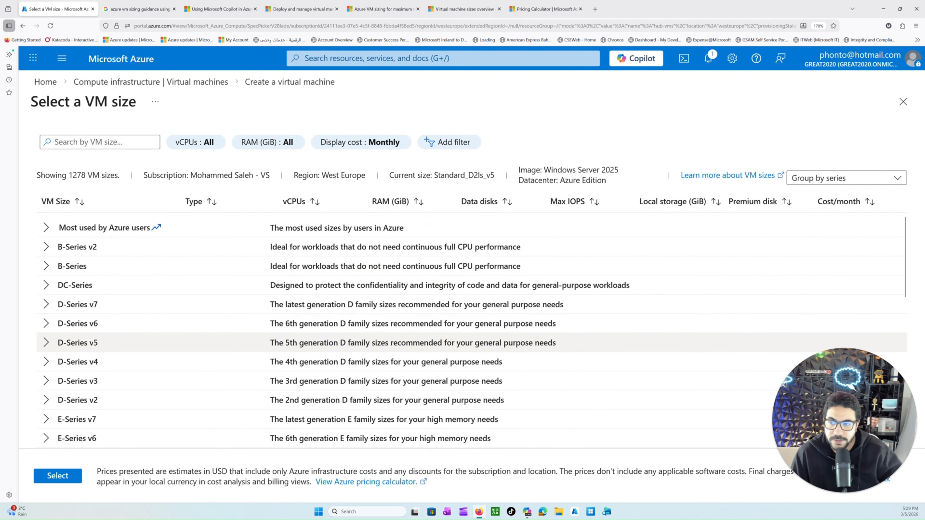
{"action": "scroll", "coordinate": [95, 314], "scroll_direction": "down", "scroll_amount": 2}
{"action": "scroll", "coordinate": [94, 314], "scroll_direction": "down", "scroll_amount": 9}
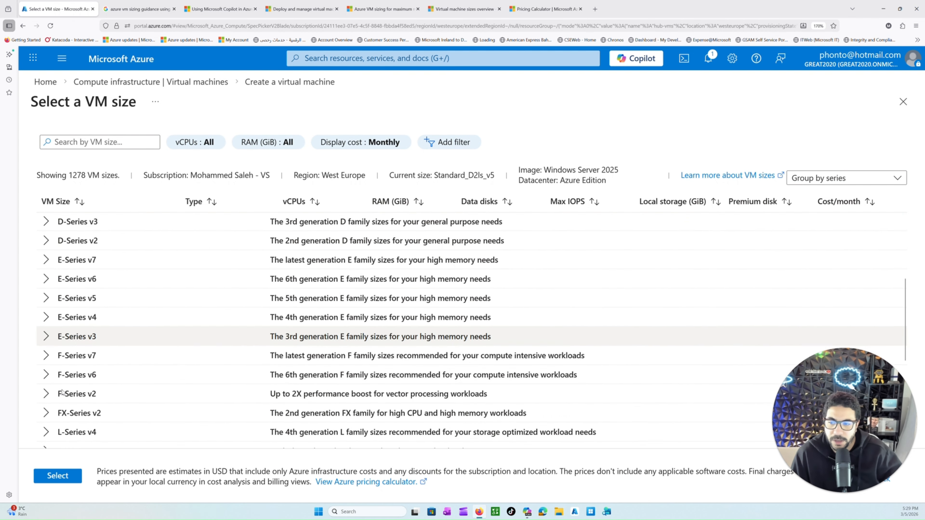
{"action": "scroll", "coordinate": [95, 388], "scroll_direction": "down", "scroll_amount": 3}
Step: Expand the Most used by Azure users and B-Series v2 groups and confirm D2ls_v5 as the virtual machine's size
{"action": "scroll", "coordinate": [95, 388], "scroll_direction": "up", "scroll_amount": 15}
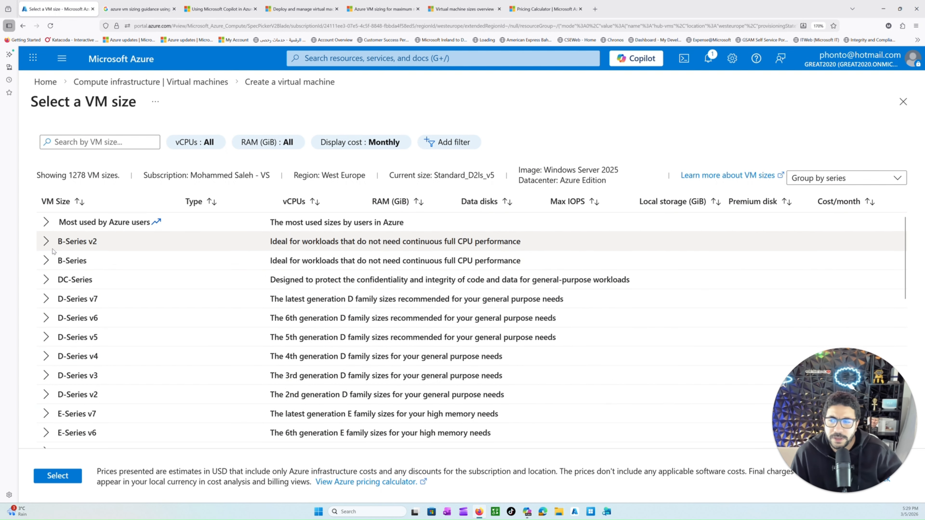
{"action": "left_click", "coordinate": [47, 242]}
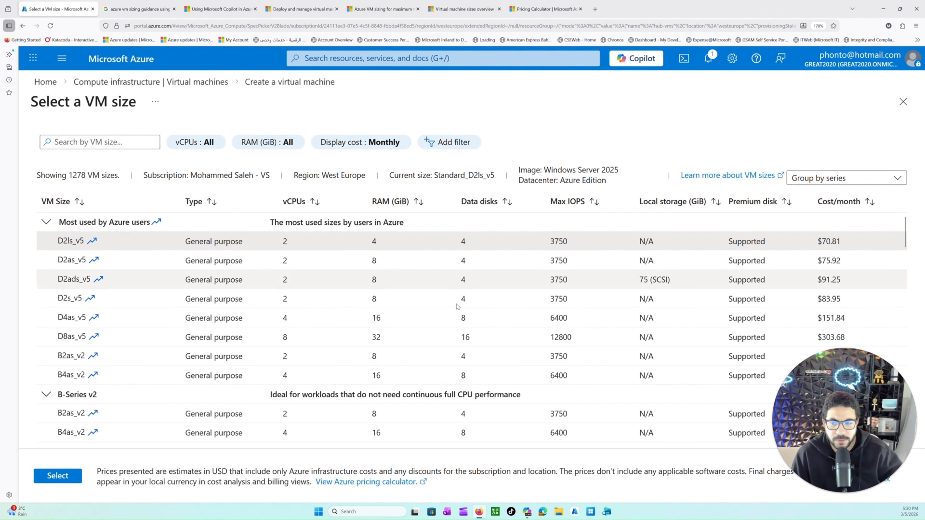
{"action": "left_click", "coordinate": [57, 481]}
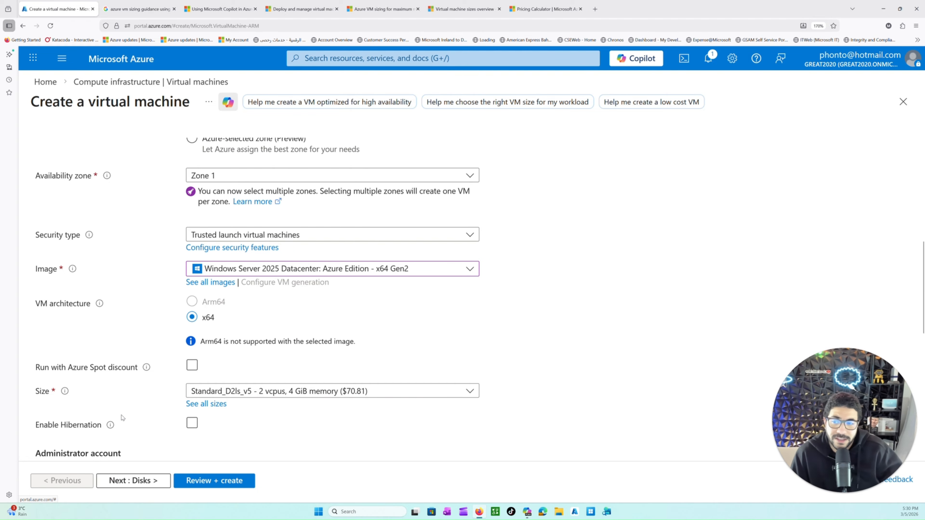
Step: Enter the username for the virtual machine's administrator account
{"action": "scroll", "coordinate": [139, 409], "scroll_direction": "down", "scroll_amount": 3}
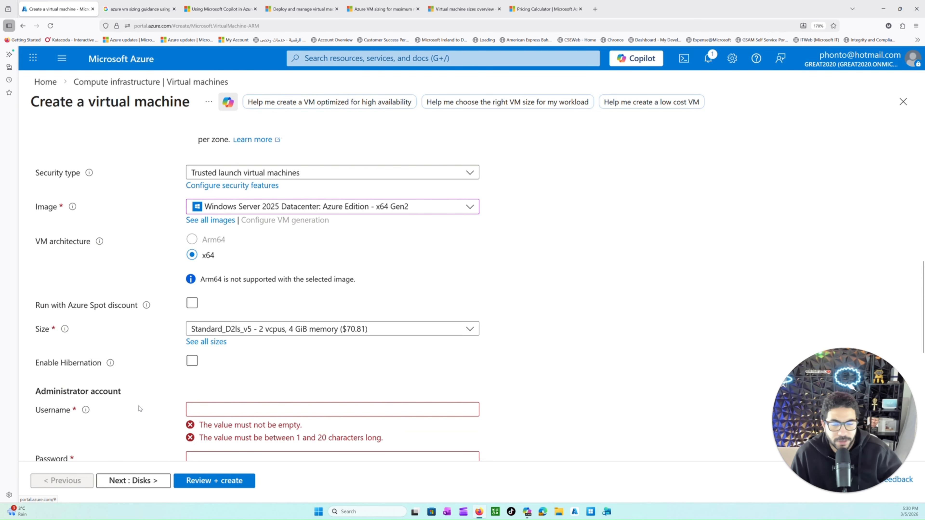
{"action": "scroll", "coordinate": [139, 408], "scroll_direction": "down", "scroll_amount": 1}
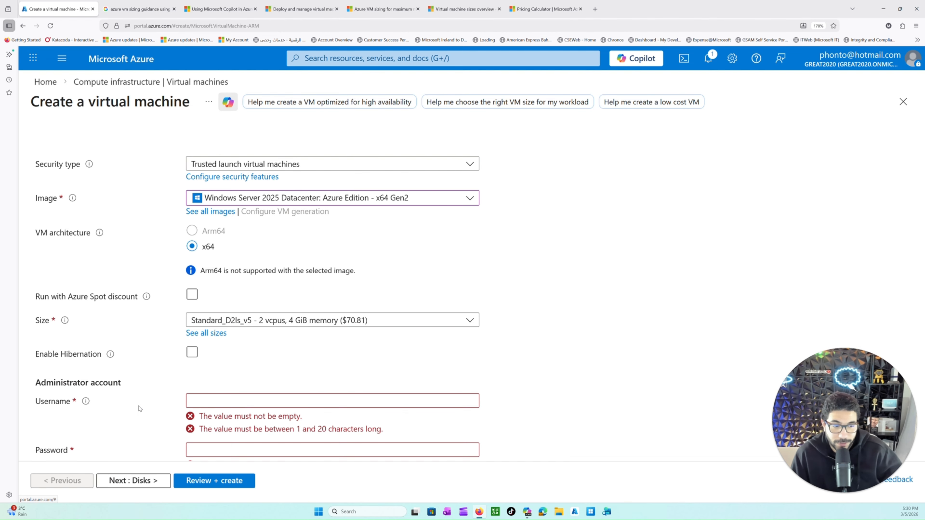
{"action": "left_click", "coordinate": [193, 401]}
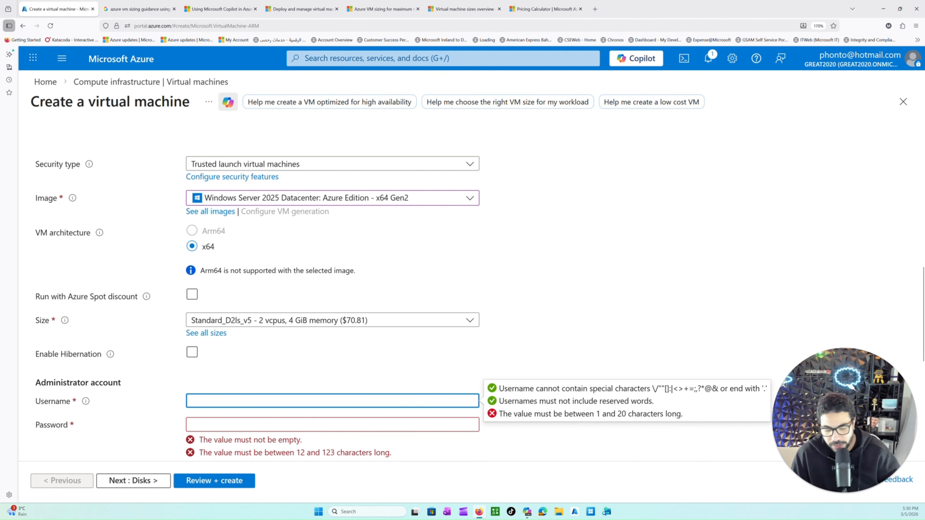
{"action": "type", "text": "phonto"}
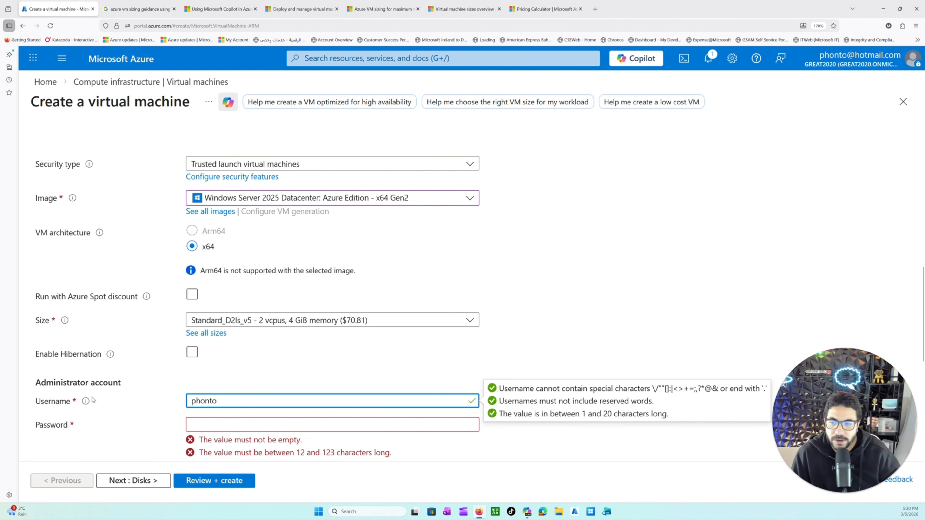
{"action": "scroll", "coordinate": [66, 329], "scroll_direction": "down", "scroll_amount": 2}
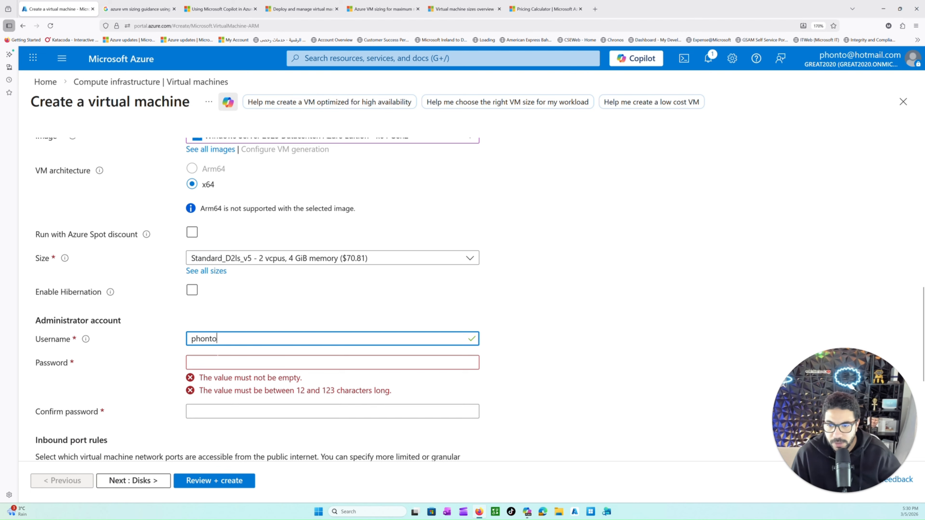
Step: Enter and confirm the password for the virtual machine's administrator account
{"action": "key", "text": "Tab"}
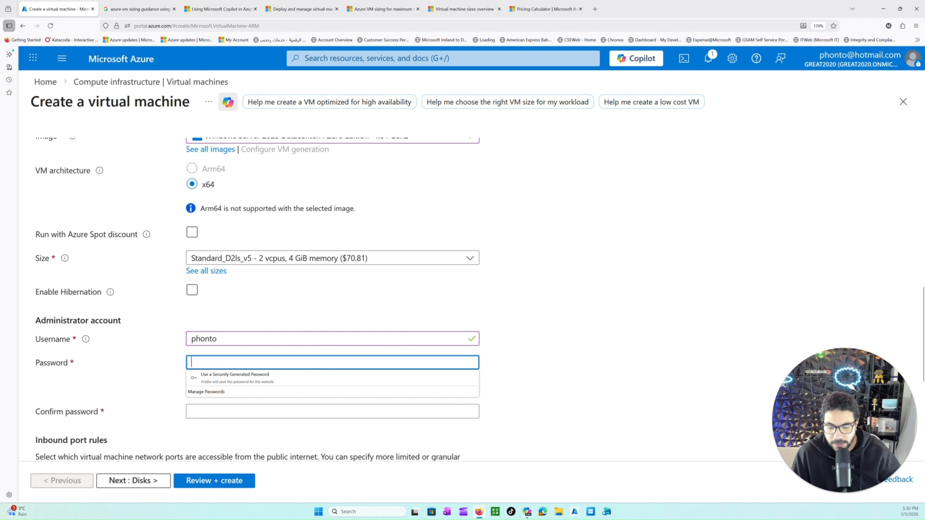
{"action": "type", "text": "******"}
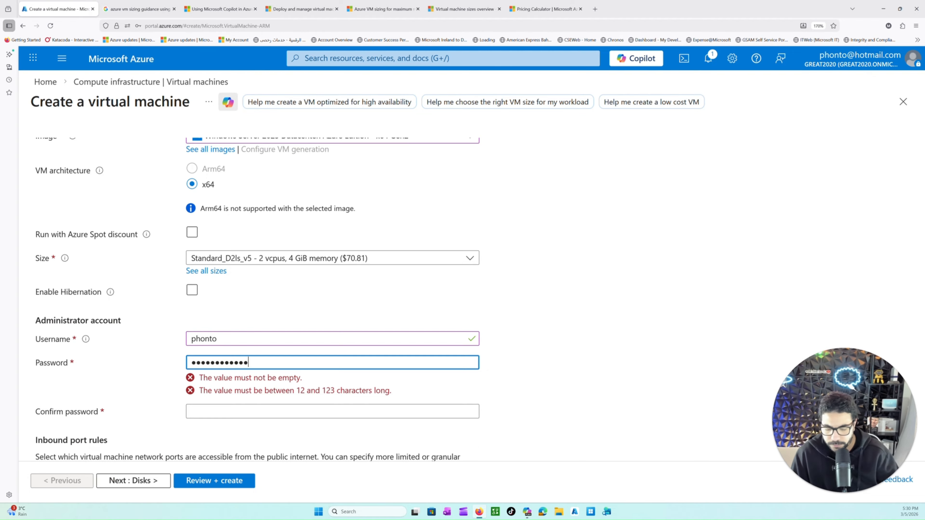
{"action": "key", "text": "Tab"}
{"action": "type", "text": "*********"}
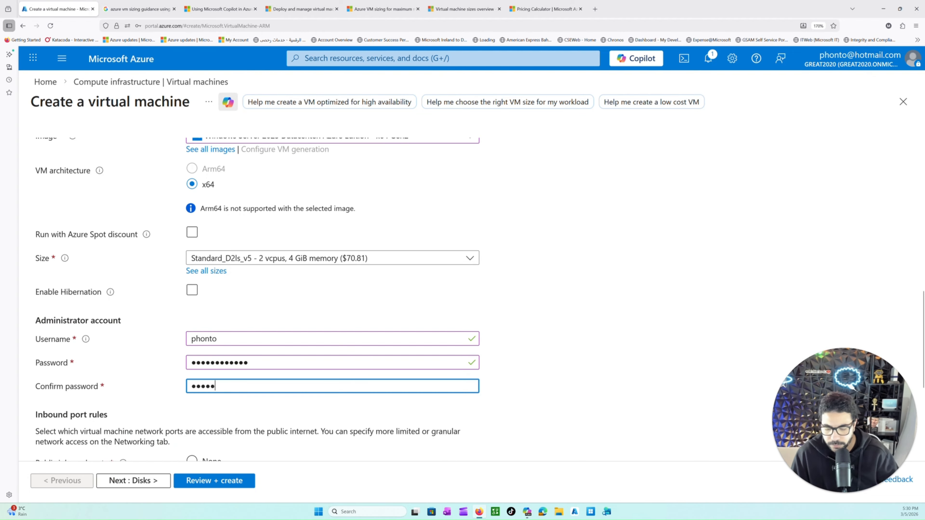
{"action": "type", "text": "****"}
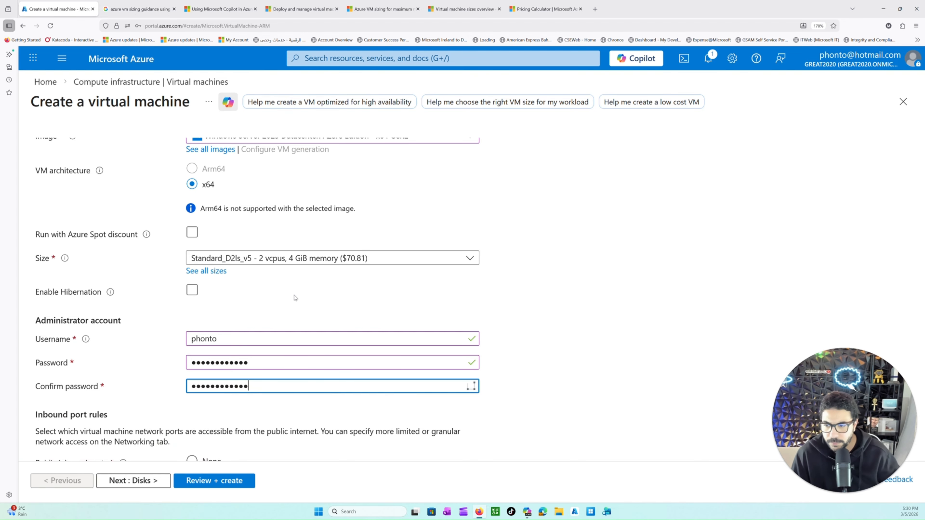
Step: Examine the inbound port rules and the ports that can be opened to the public internet
{"action": "scroll", "coordinate": [295, 297], "scroll_direction": "down", "scroll_amount": 3}
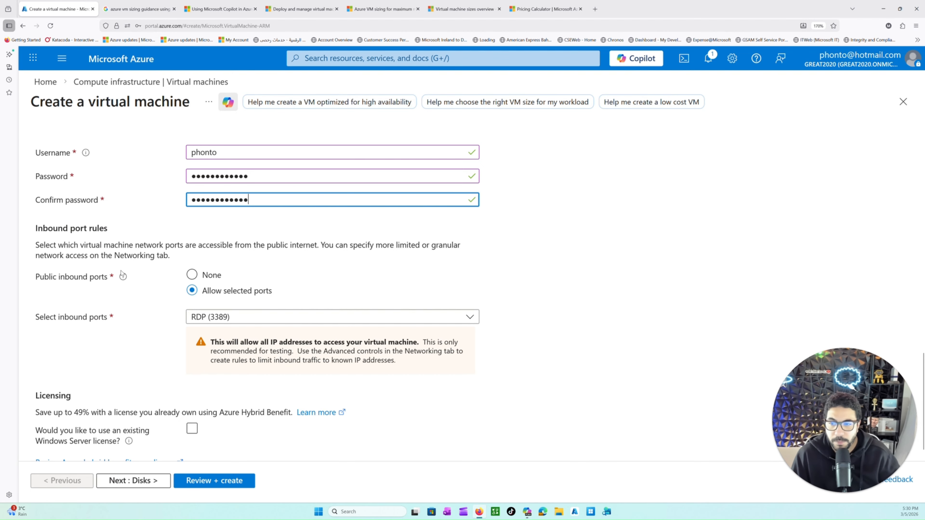
{"action": "left_click_drag", "start_coordinate": [48, 228], "coordinate": [108, 229]}
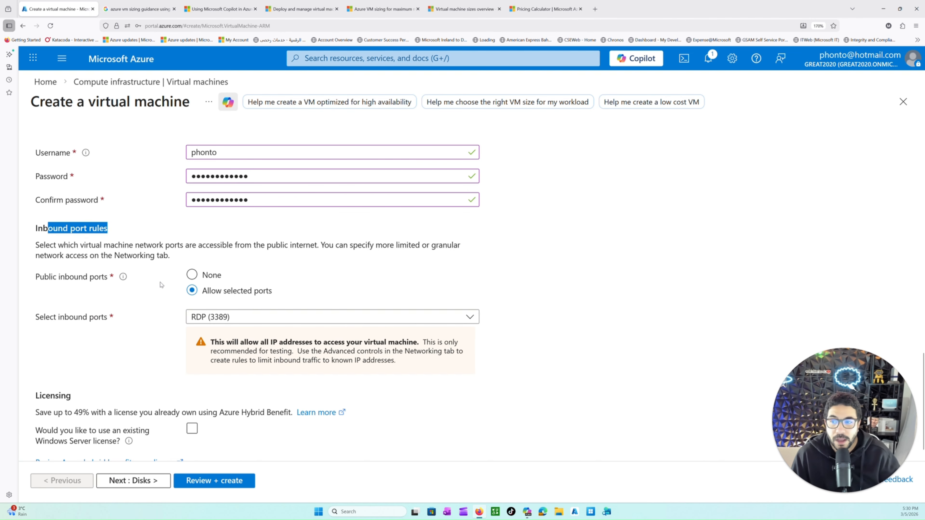
{"action": "scroll", "coordinate": [180, 301], "scroll_direction": "up", "scroll_amount": 10}
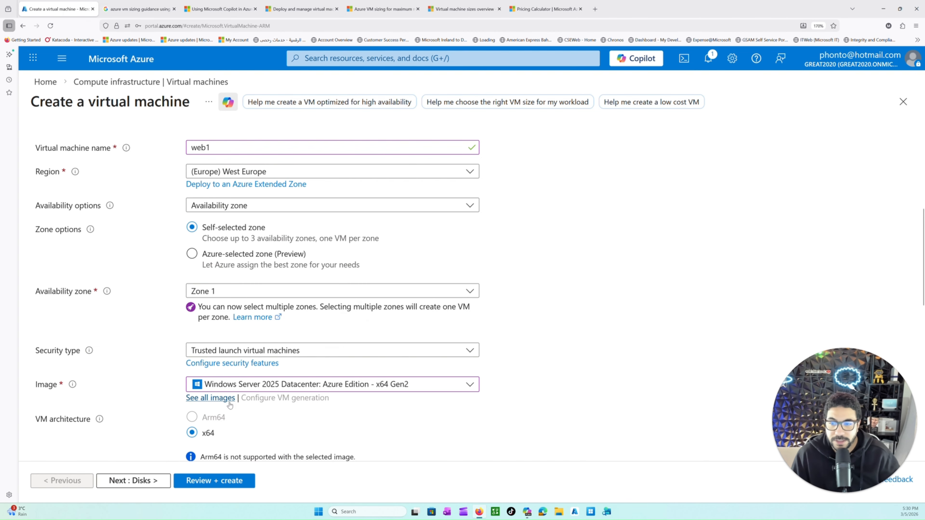
{"action": "scroll", "coordinate": [241, 389], "scroll_direction": "down", "scroll_amount": 10}
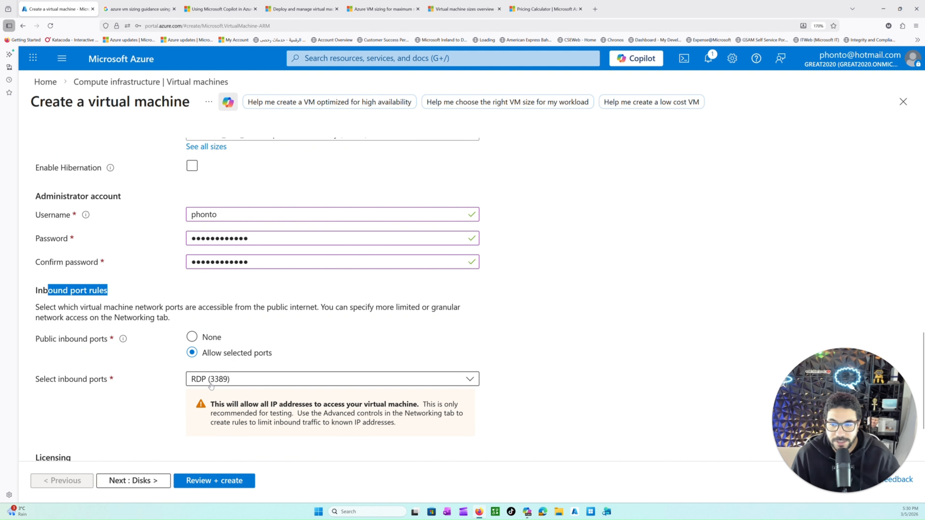
{"action": "scroll", "coordinate": [259, 375], "scroll_direction": "up", "scroll_amount": 4}
{"action": "scroll", "coordinate": [184, 263], "scroll_direction": "down", "scroll_amount": 4}
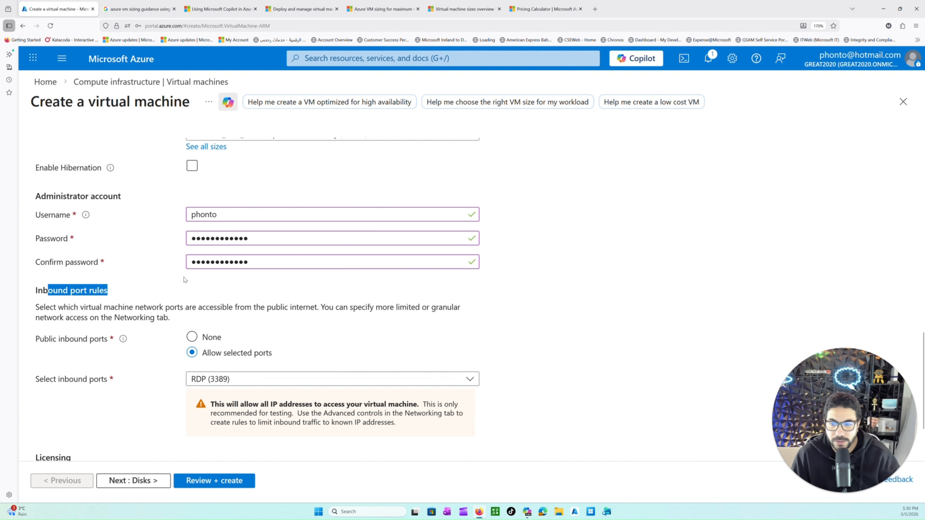
{"action": "scroll", "coordinate": [216, 295], "scroll_direction": "down", "scroll_amount": 2}
{"action": "left_click", "coordinate": [241, 296]}
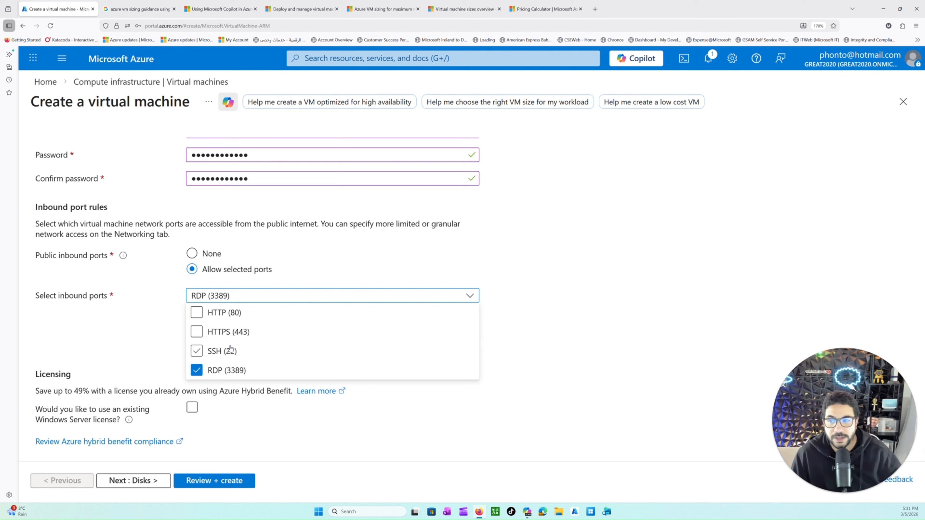
{"action": "left_click", "coordinate": [579, 277]}
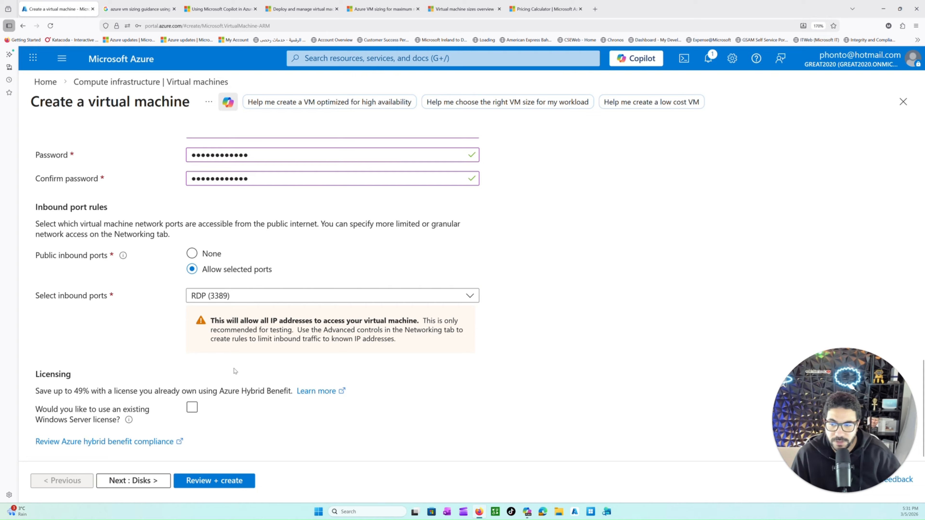
Step: Try the existing Windows Server license option with its eligibility confirmation, and clear it again
{"action": "left_click_drag", "start_coordinate": [35, 391], "coordinate": [274, 423]}
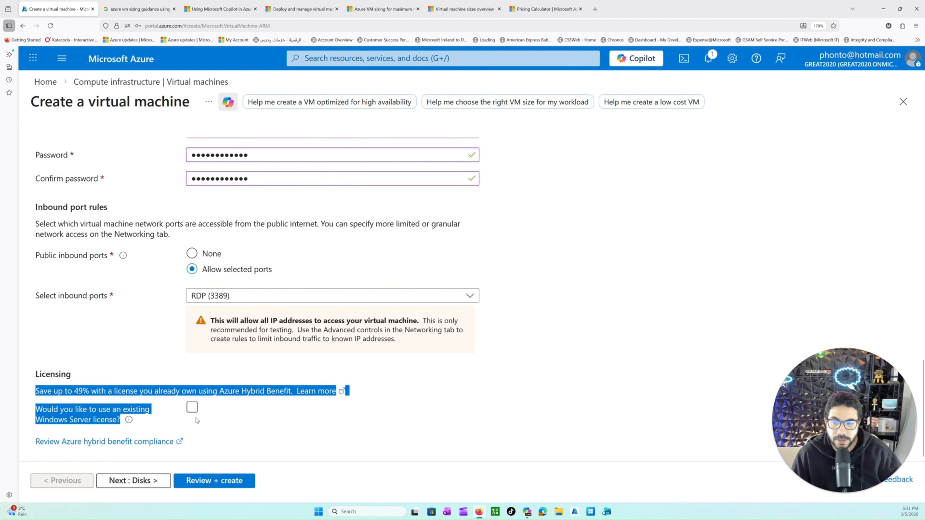
{"action": "left_click", "coordinate": [192, 408]}
{"action": "scroll", "coordinate": [207, 424], "scroll_direction": "down", "scroll_amount": 1}
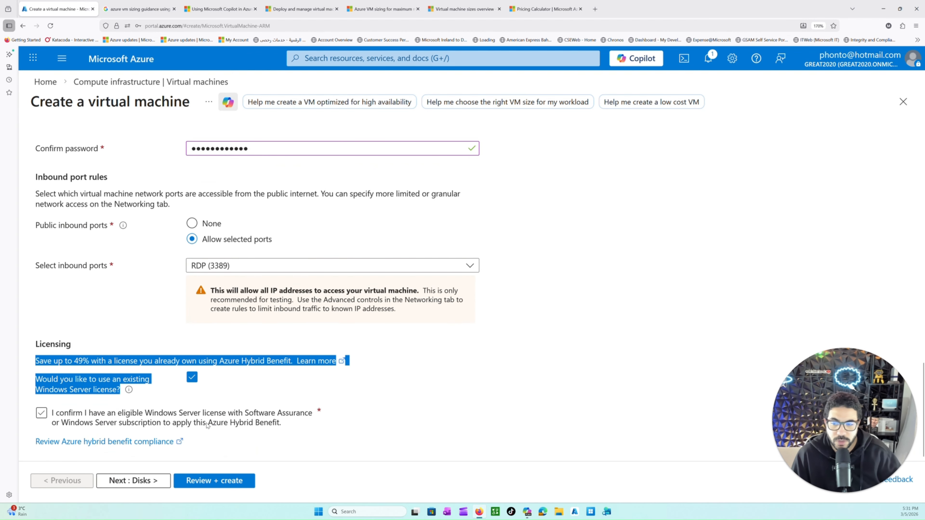
{"action": "left_click", "coordinate": [58, 412]}
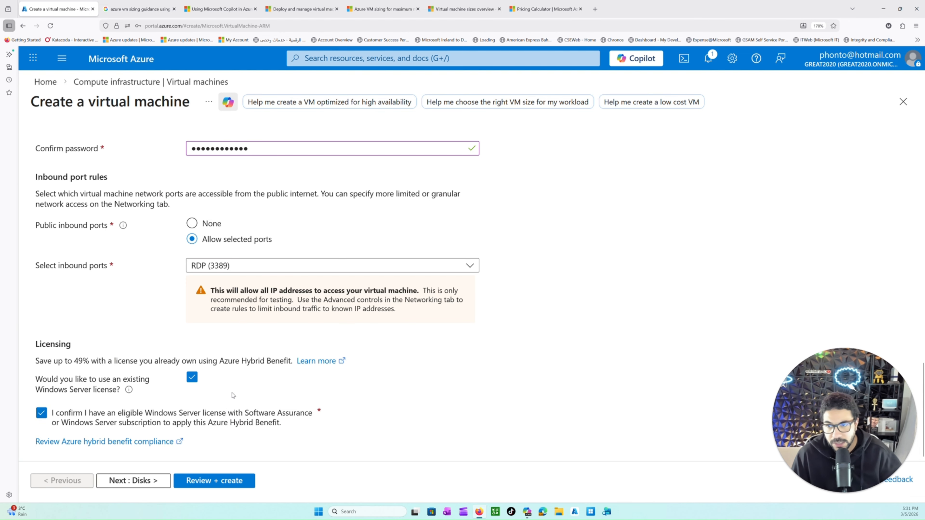
{"action": "scroll", "coordinate": [261, 360], "scroll_direction": "up", "scroll_amount": 7}
{"action": "scroll", "coordinate": [261, 361], "scroll_direction": "up", "scroll_amount": 3}
{"action": "scroll", "coordinate": [326, 336], "scroll_direction": "down", "scroll_amount": 4}
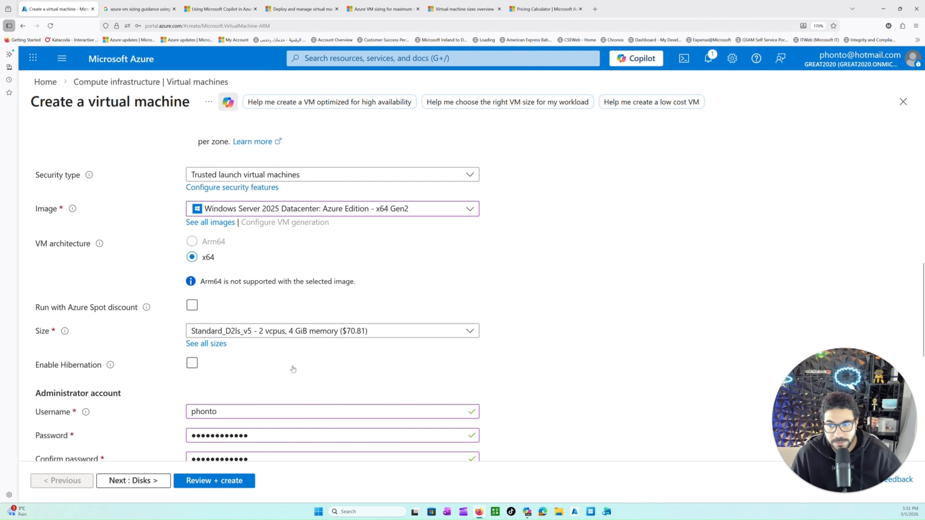
{"action": "scroll", "coordinate": [292, 369], "scroll_direction": "down", "scroll_amount": 6}
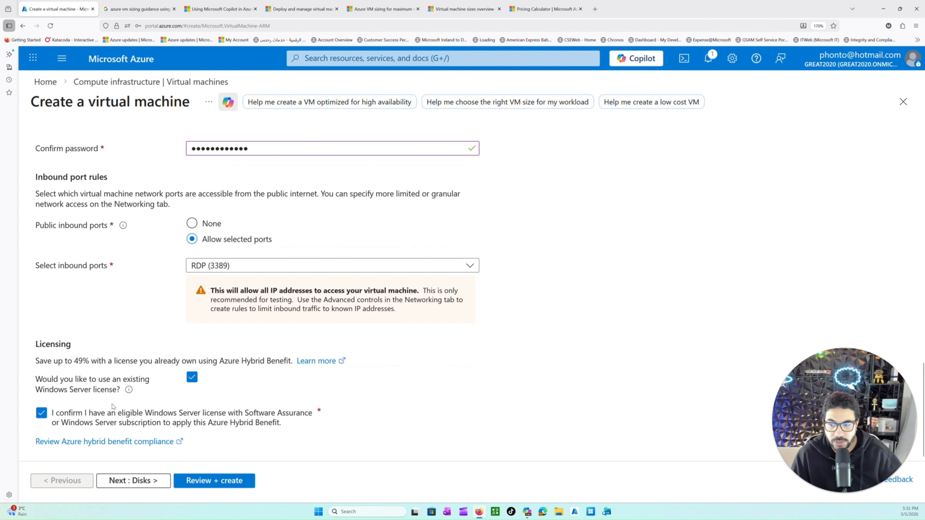
{"action": "left_click", "coordinate": [193, 380]}
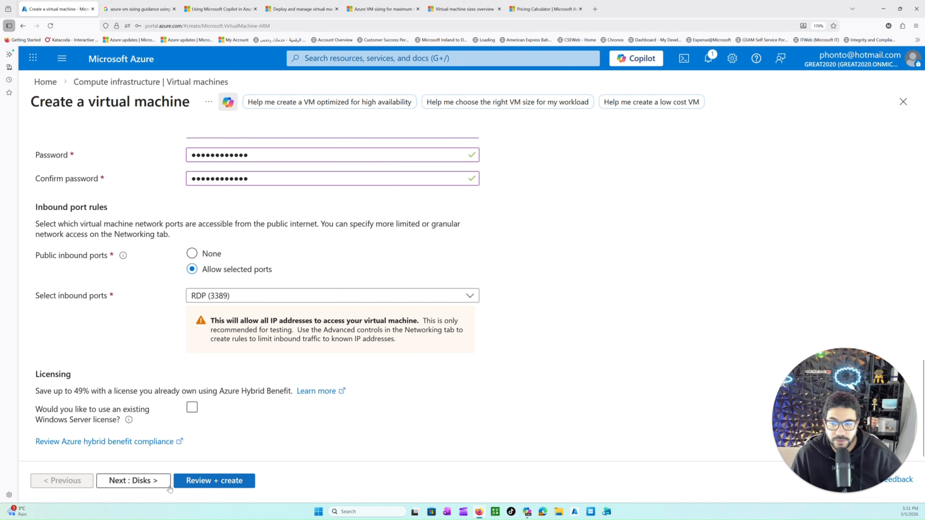
Step: Review the Basics settings once more, from the project details down to the licensing option
{"action": "left_click", "coordinate": [152, 483]}
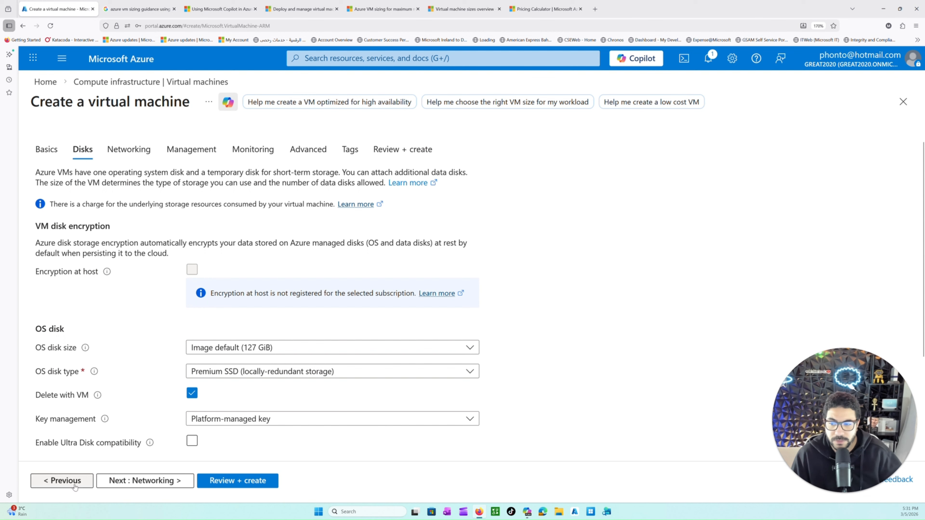
{"action": "left_click", "coordinate": [82, 475]}
{"action": "scroll", "coordinate": [157, 315], "scroll_direction": "down", "scroll_amount": 3}
{"action": "scroll", "coordinate": [179, 272], "scroll_direction": "up", "scroll_amount": 2}
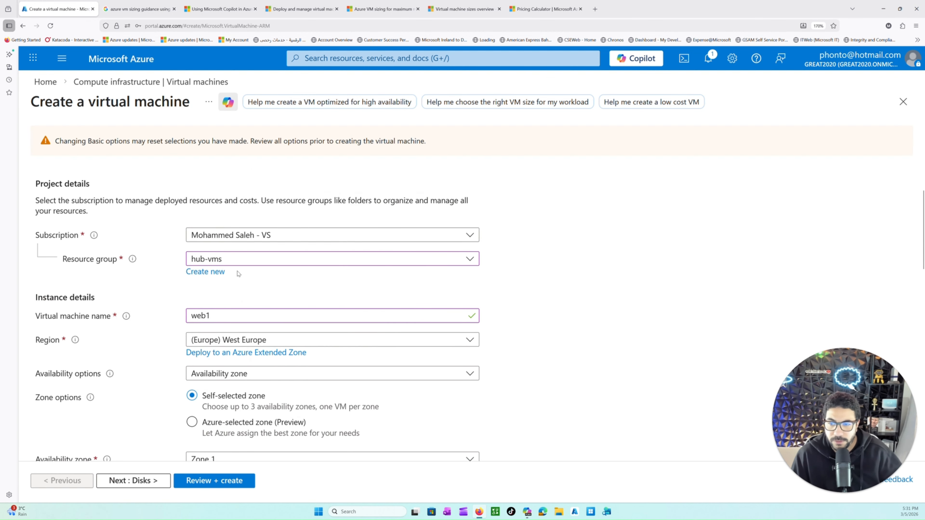
{"action": "scroll", "coordinate": [192, 275], "scroll_direction": "down", "scroll_amount": 2}
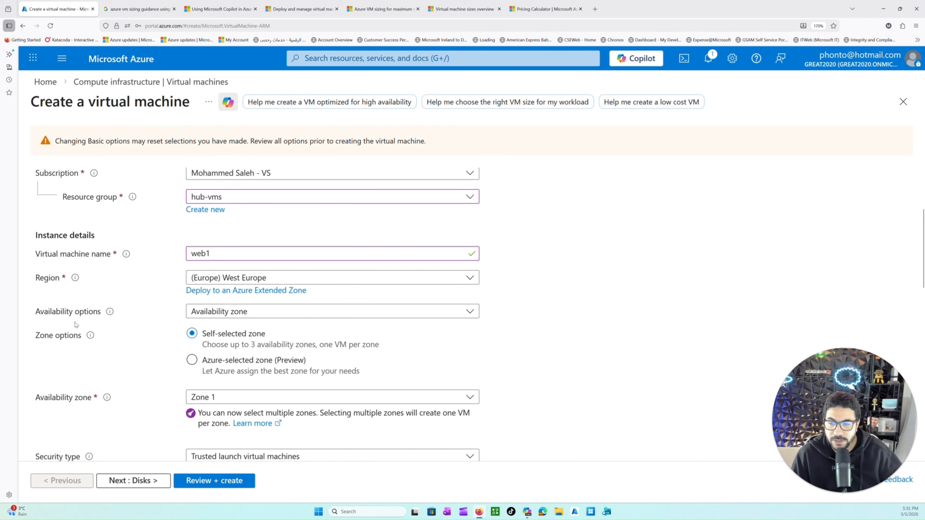
{"action": "scroll", "coordinate": [79, 349], "scroll_direction": "down", "scroll_amount": 2}
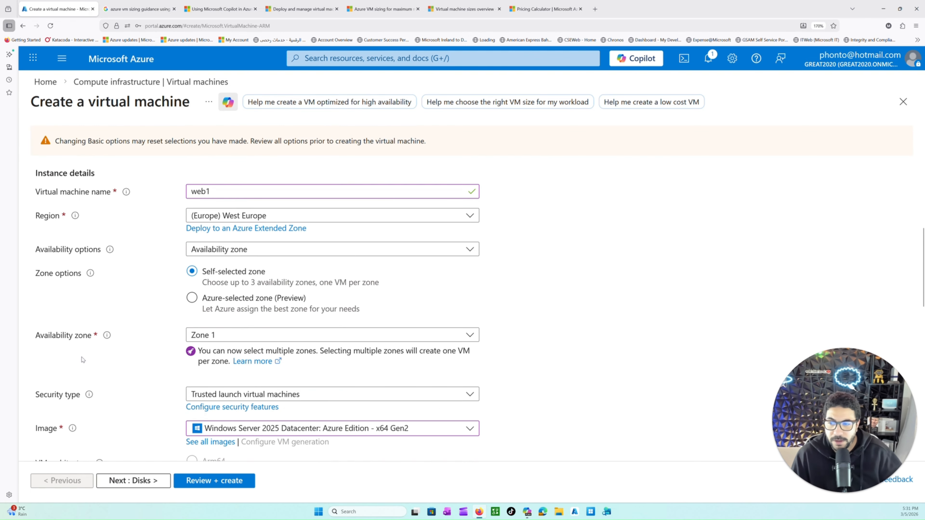
{"action": "scroll", "coordinate": [82, 360], "scroll_direction": "down", "scroll_amount": 4}
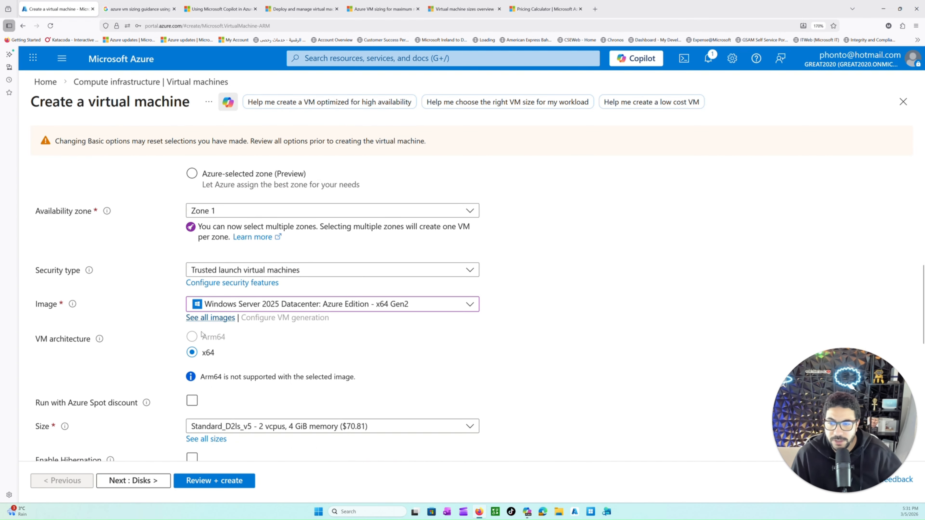
{"action": "scroll", "coordinate": [156, 313], "scroll_direction": "down", "scroll_amount": 4}
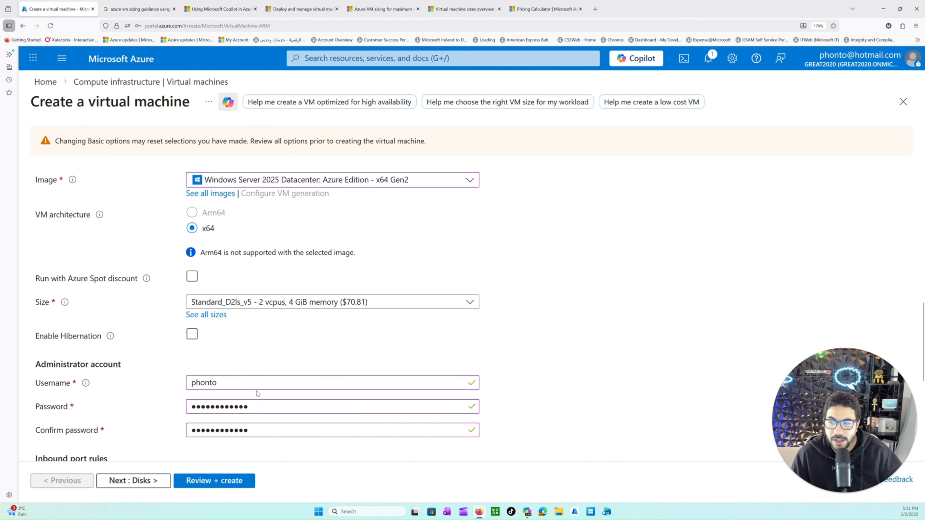
{"action": "scroll", "coordinate": [255, 397], "scroll_direction": "down", "scroll_amount": 8}
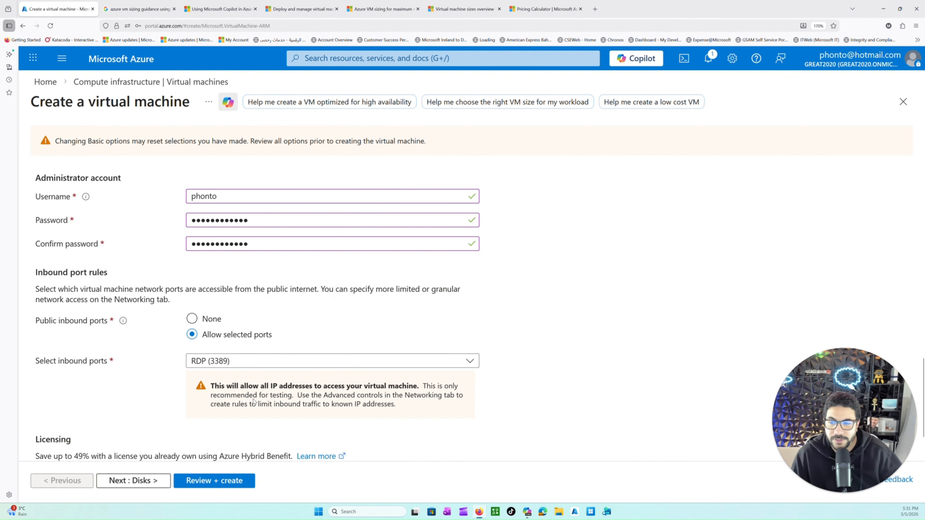
Step: Proceed to the Disks settings and check the OS disk size setting
{"action": "left_click", "coordinate": [133, 481]}
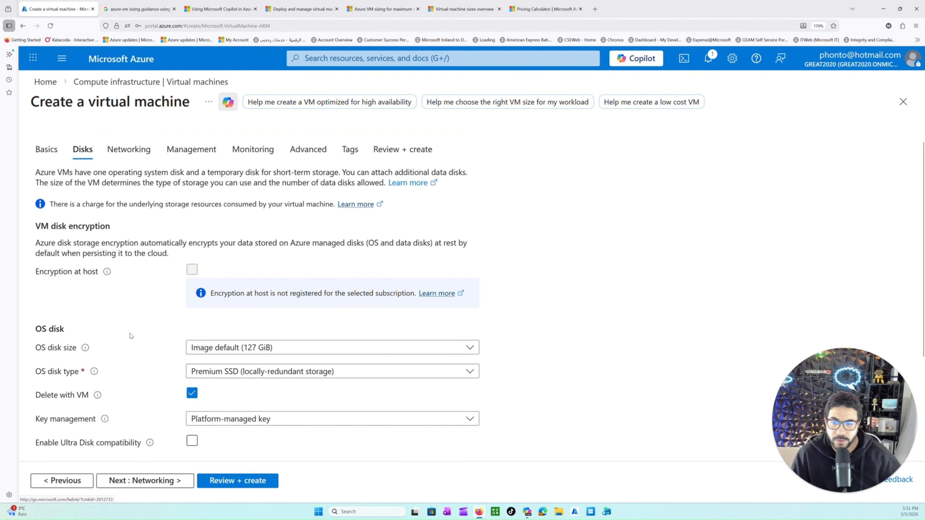
{"action": "left_click_drag", "start_coordinate": [51, 352], "coordinate": [36, 348]}
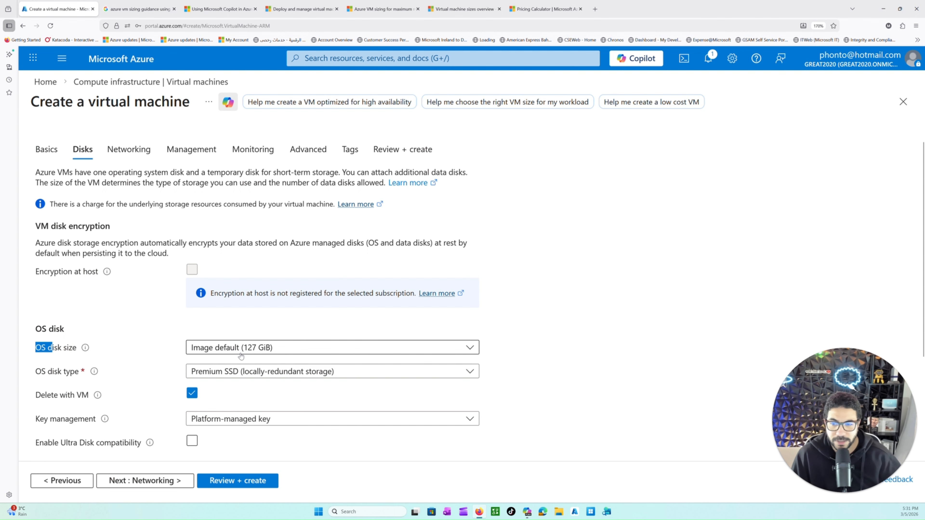
{"action": "left_click", "coordinate": [260, 357]}
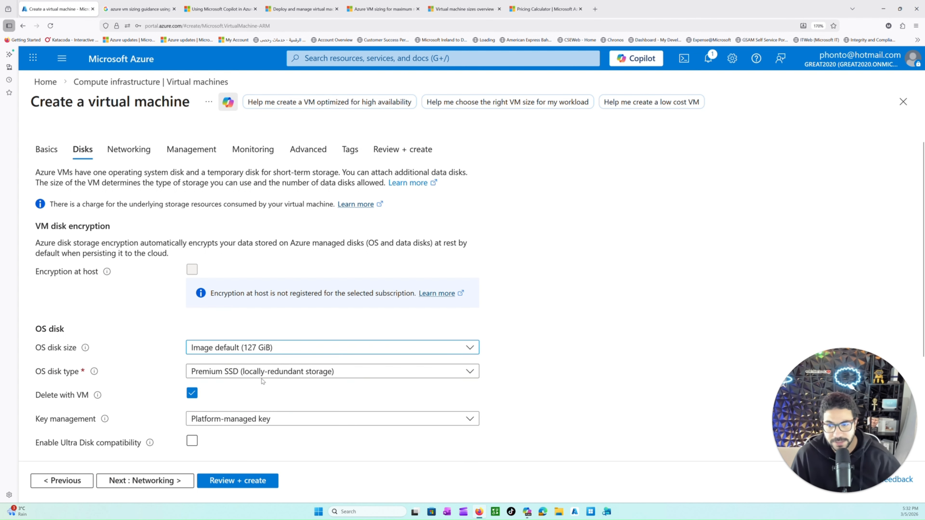
Step: Compare the OS disk types and set the OS disk to Standard SSD with locally-redundant storage
{"action": "scroll", "coordinate": [151, 373], "scroll_direction": "down", "scroll_amount": 3}
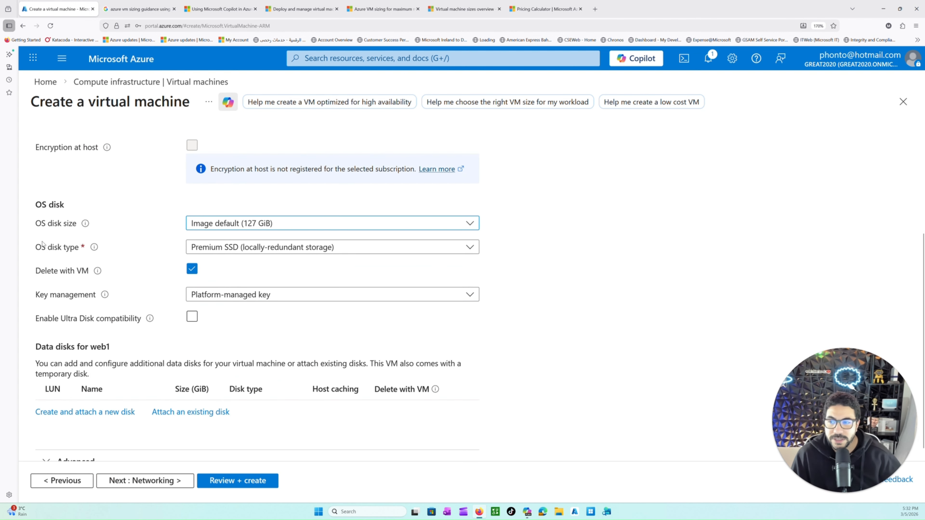
{"action": "left_click_drag", "start_coordinate": [36, 247], "coordinate": [75, 247]}
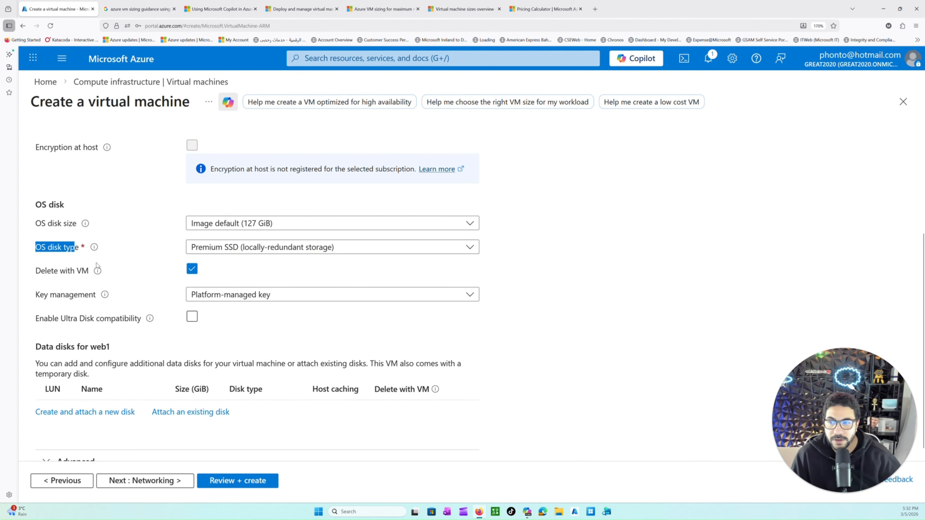
{"action": "left_click", "coordinate": [94, 248]}
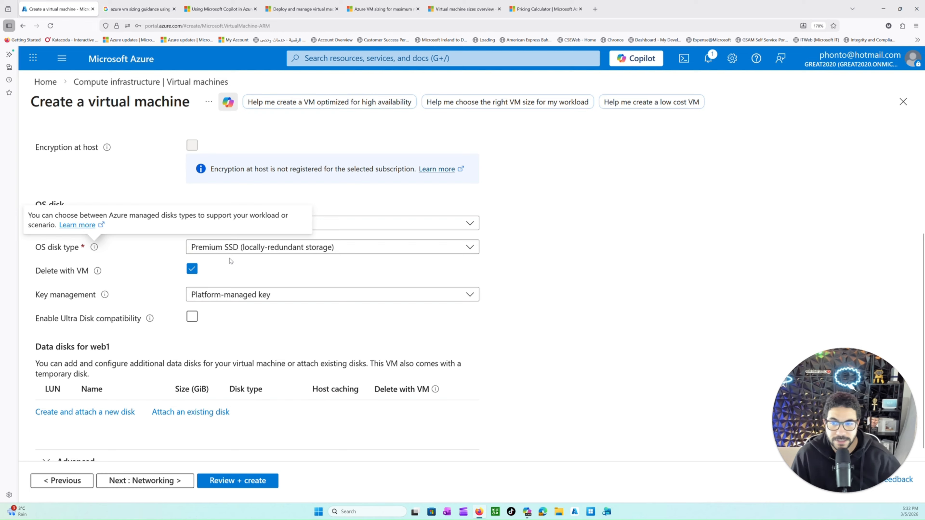
{"action": "left_click", "coordinate": [251, 251]}
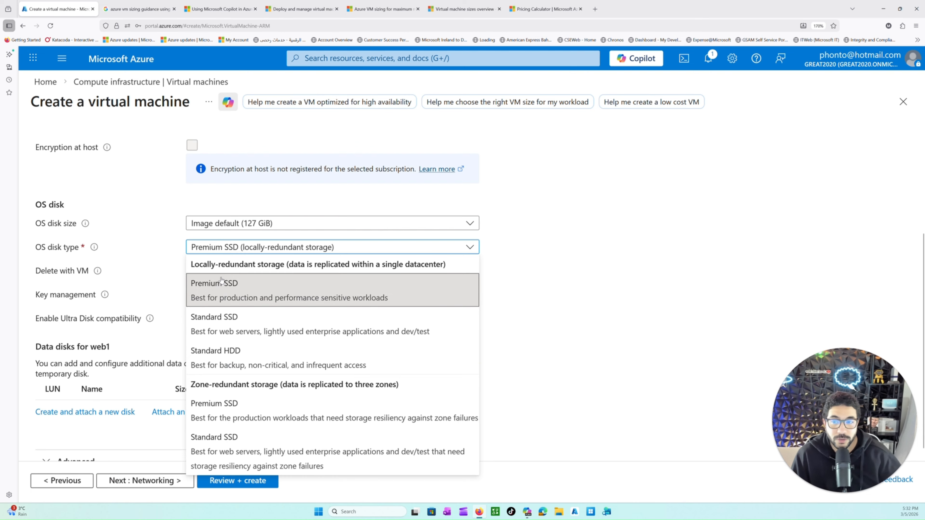
{"action": "left_click_drag", "start_coordinate": [192, 264], "coordinate": [335, 274]}
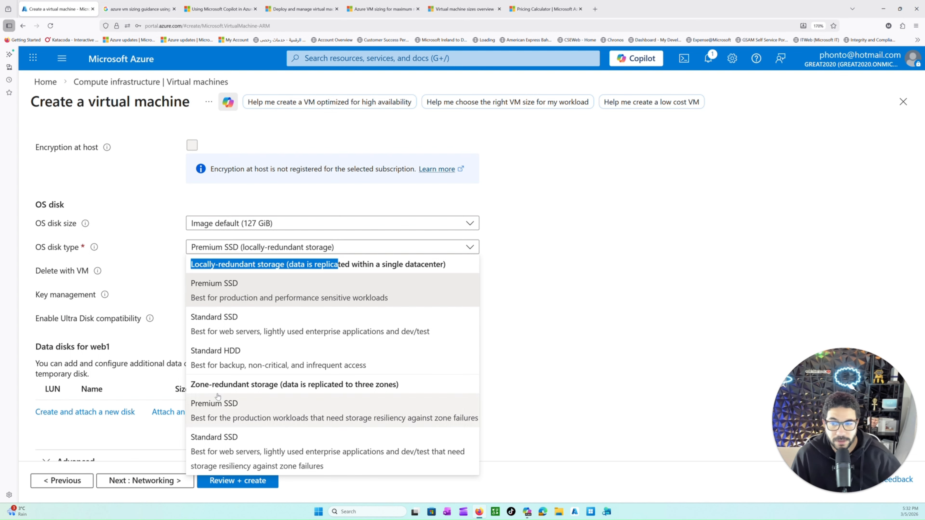
{"action": "left_click", "coordinate": [210, 325]}
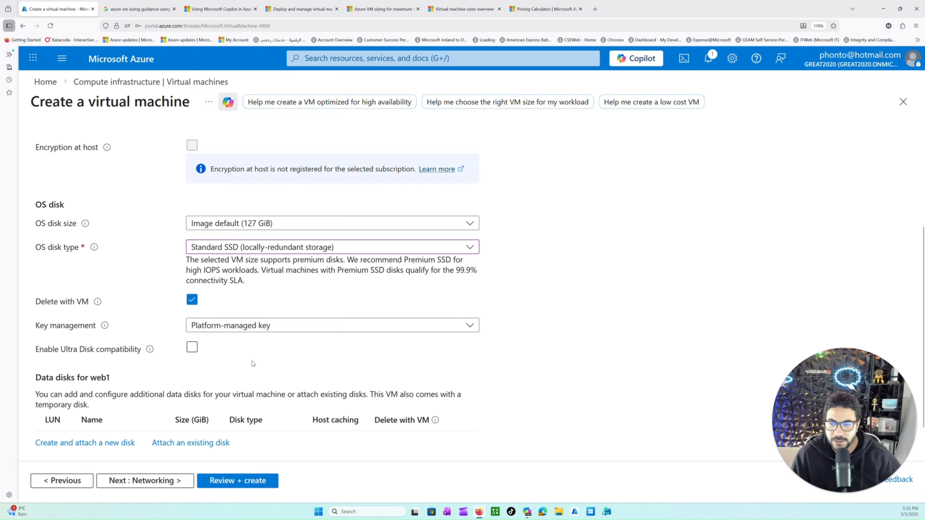
Step: Review the OS disk's Delete with VM setting and the available key management options
{"action": "left_click_drag", "start_coordinate": [51, 301], "coordinate": [67, 302]}
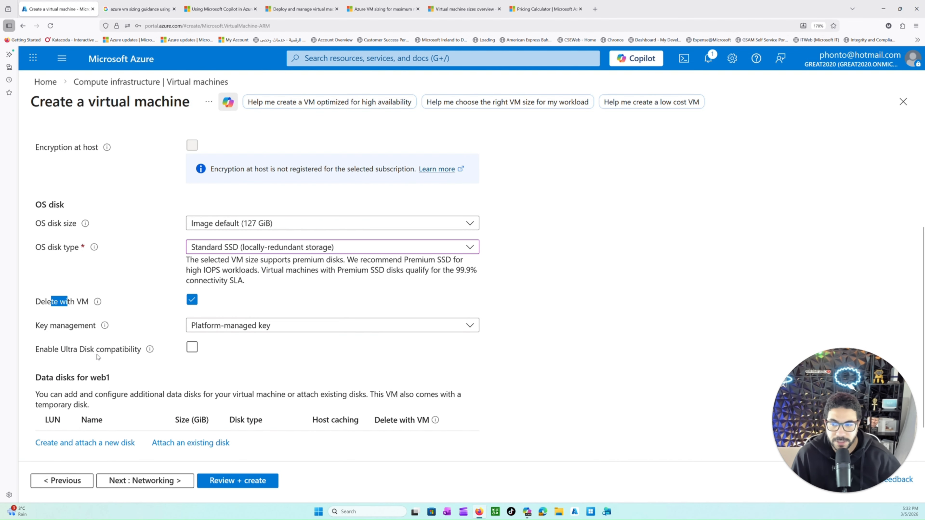
{"action": "scroll", "coordinate": [98, 360], "scroll_direction": "down", "scroll_amount": 1}
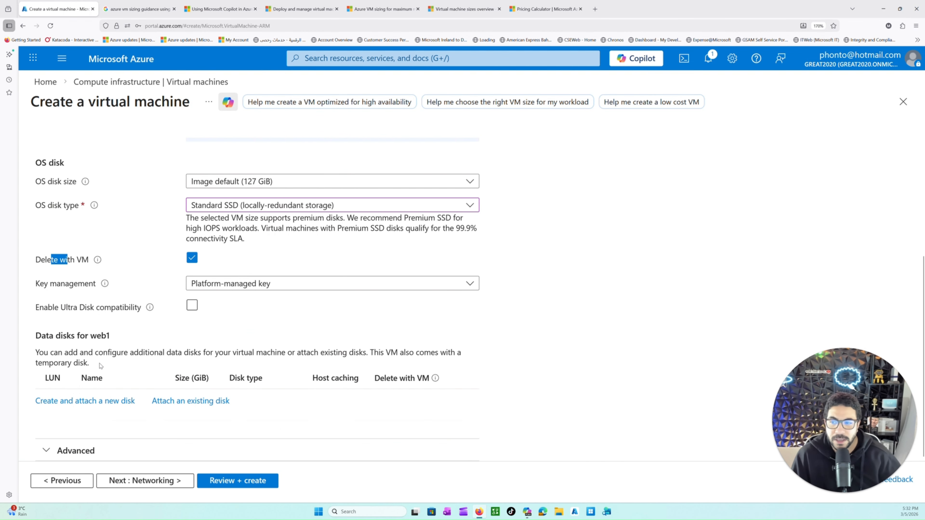
{"action": "left_click", "coordinate": [210, 283]}
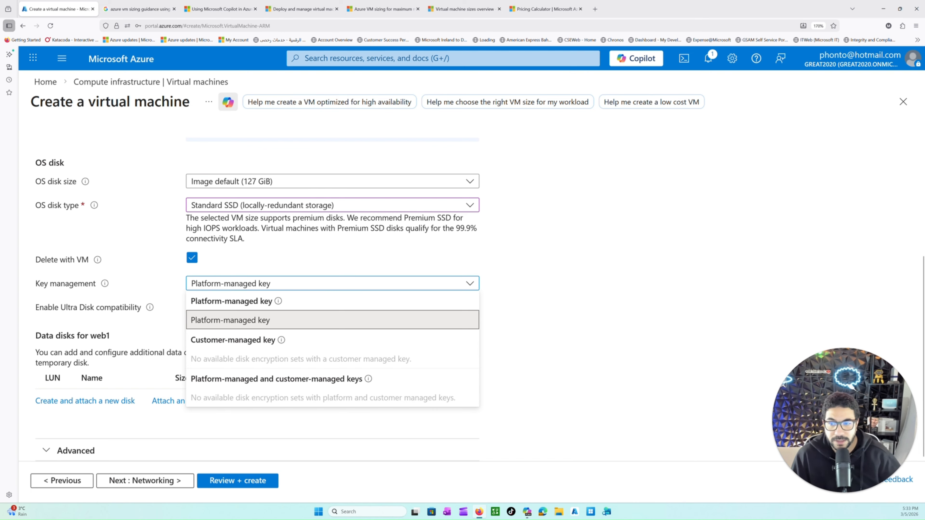
{"action": "left_click", "coordinate": [526, 366]}
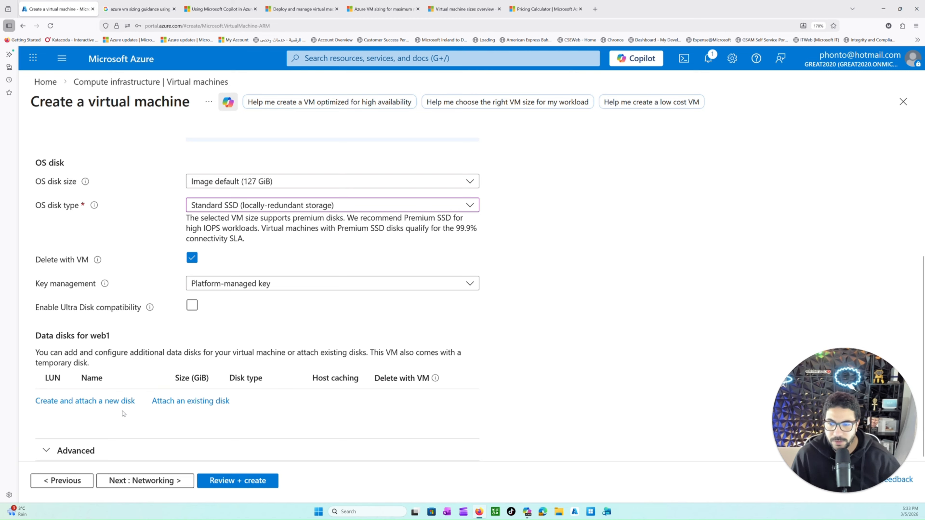
Step: Proceed to the Networking settings and select vnet-prod-hub as the virtual network
{"action": "left_click", "coordinate": [151, 484]}
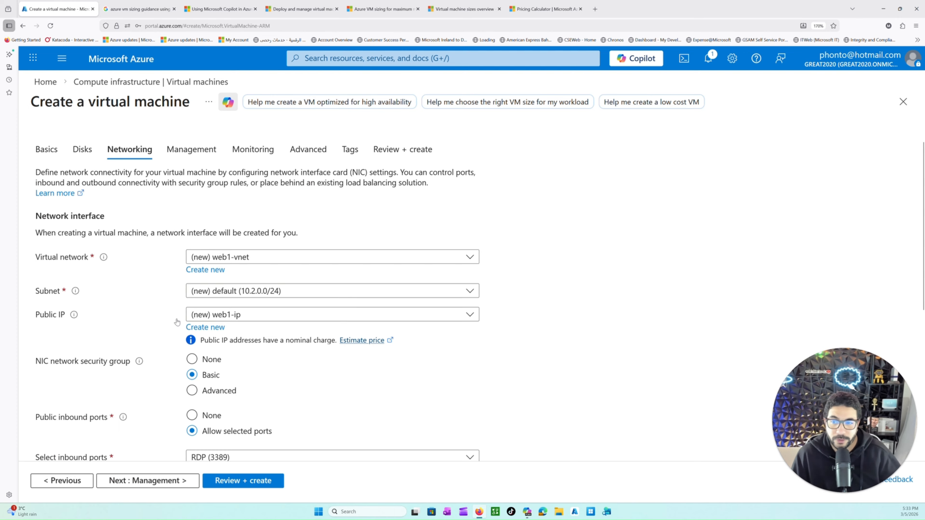
{"action": "left_click", "coordinate": [268, 259]}
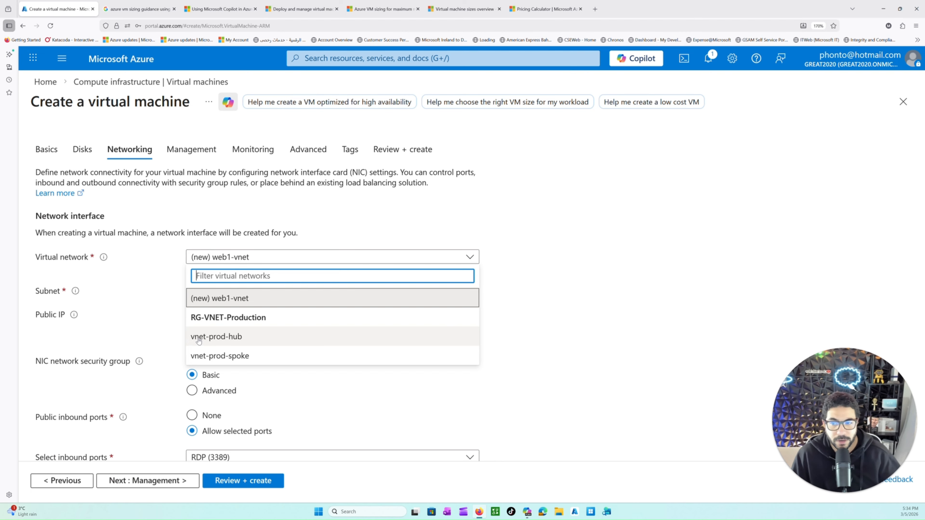
{"action": "left_click", "coordinate": [209, 337]}
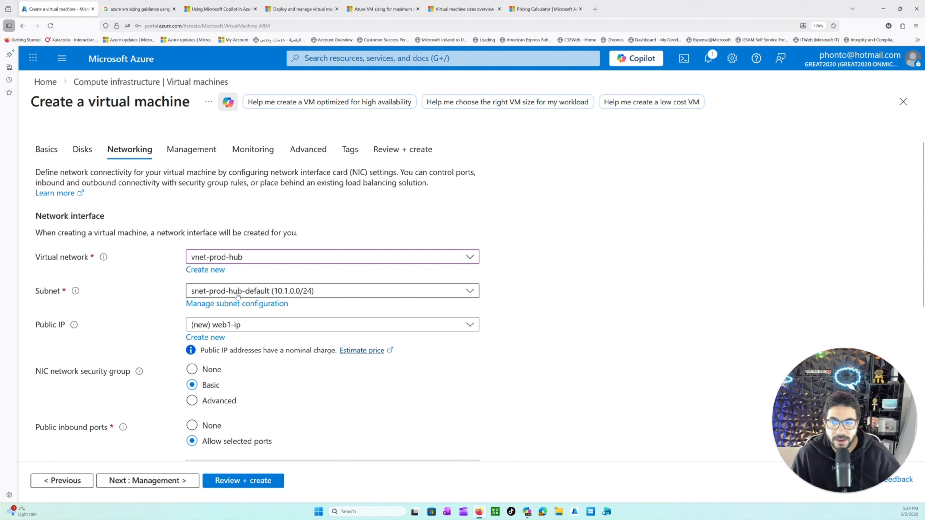
Step: Check the available subnets and the subnet configuration of vnet-prod-hub, and return to the virtual machine creation
{"action": "left_click", "coordinate": [288, 294]}
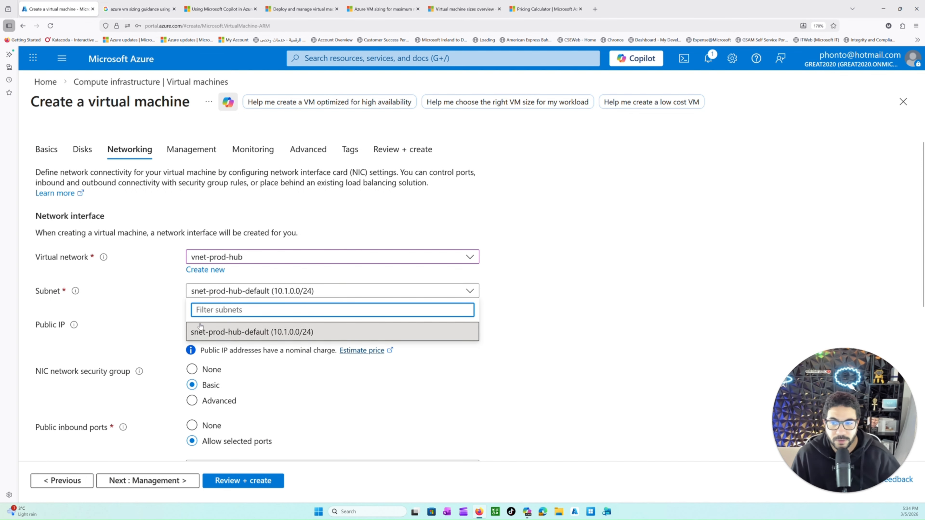
{"action": "left_click", "coordinate": [163, 311]}
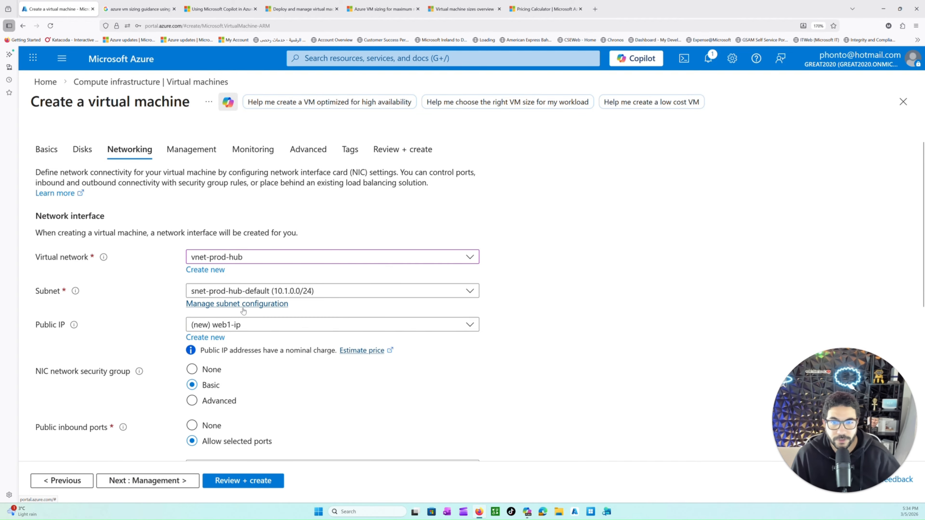
{"action": "left_click", "coordinate": [261, 305]}
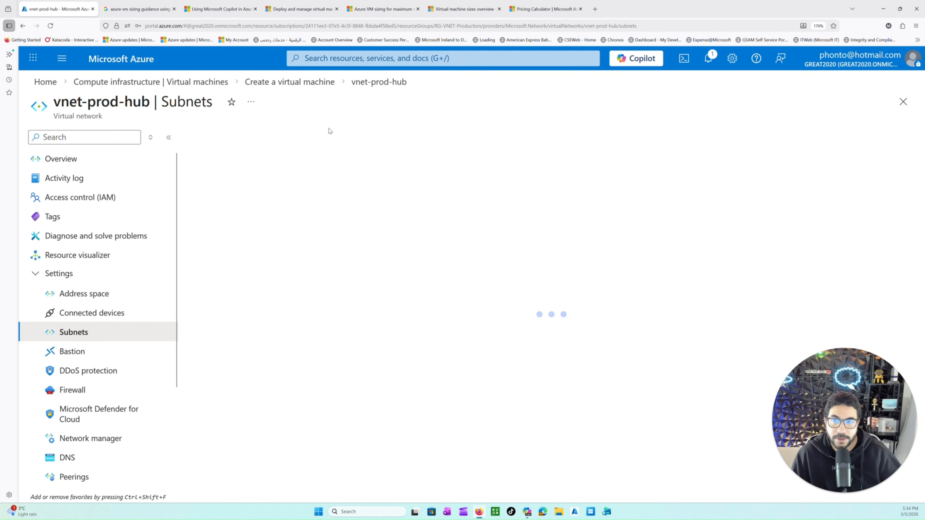
{"action": "left_click", "coordinate": [304, 86]}
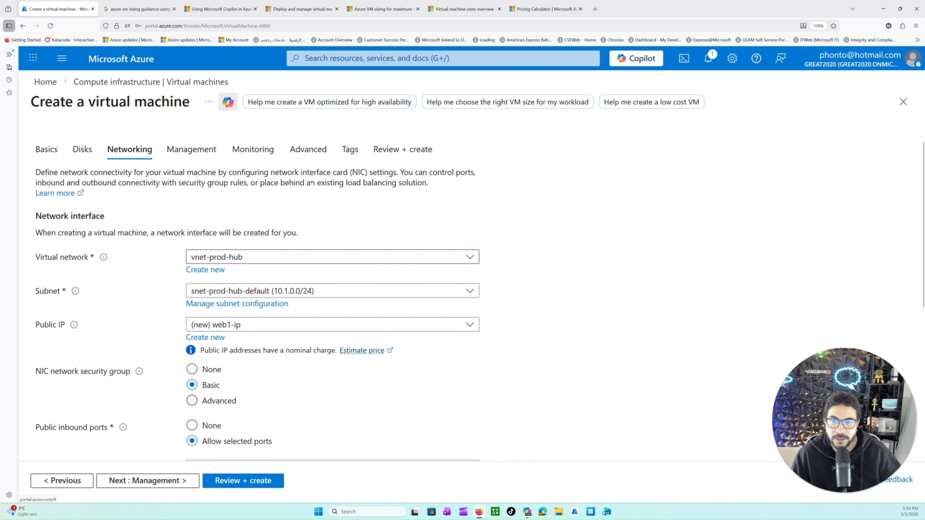
Step: Try the Advanced and None options for the NIC network security group, and return it to Basic
{"action": "scroll", "coordinate": [245, 368], "scroll_direction": "down", "scroll_amount": 2}
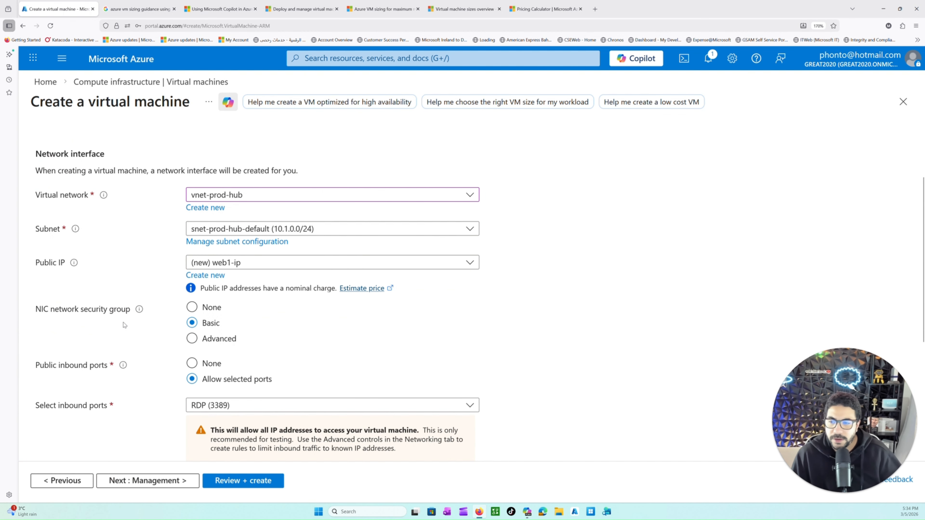
{"action": "left_click_drag", "start_coordinate": [55, 309], "coordinate": [107, 310]}
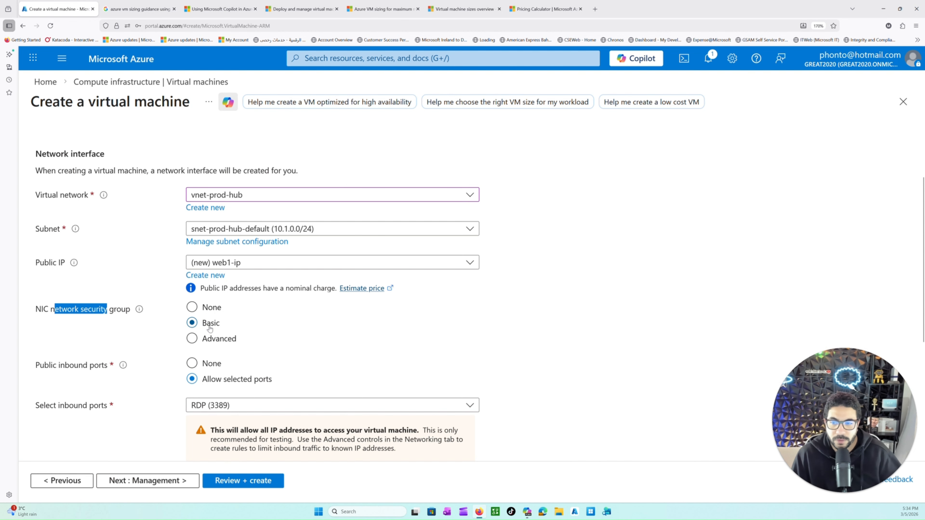
{"action": "scroll", "coordinate": [200, 356], "scroll_direction": "down", "scroll_amount": 2}
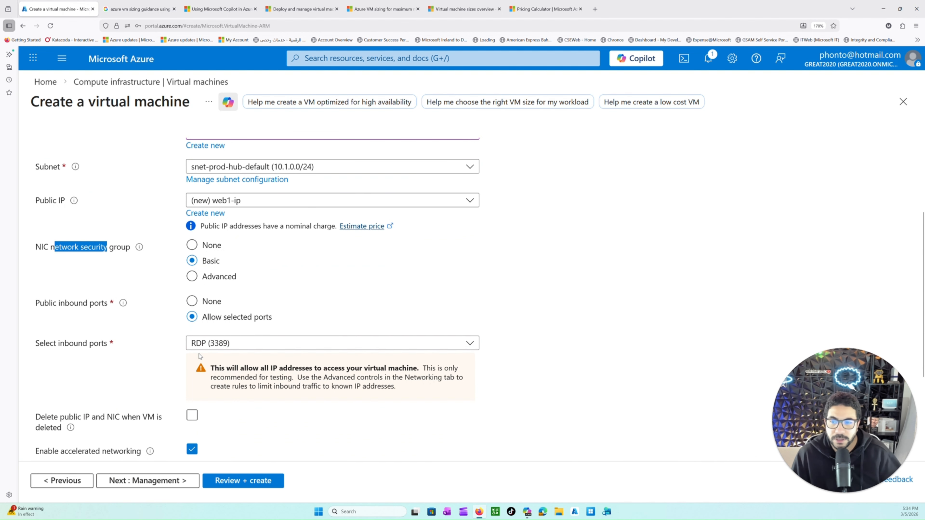
{"action": "left_click", "coordinate": [206, 277]}
{"action": "left_click", "coordinate": [192, 261]}
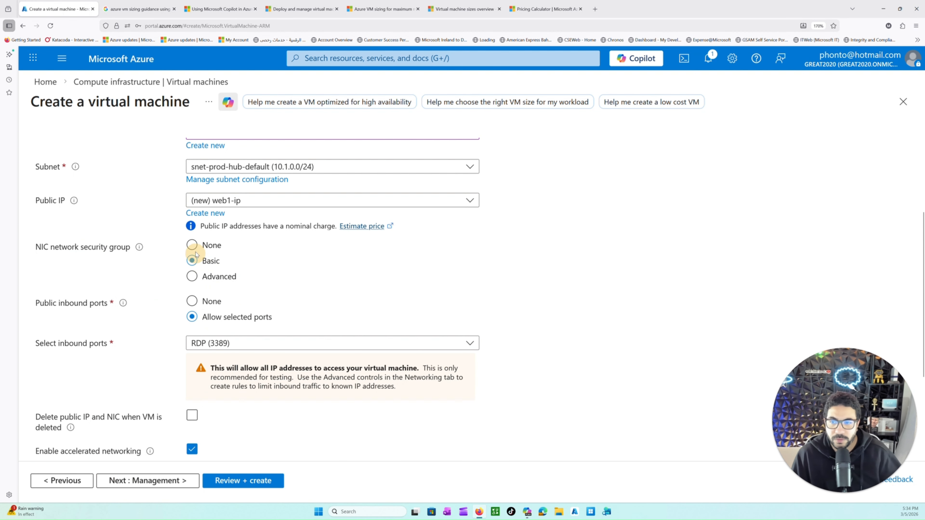
{"action": "left_click", "coordinate": [192, 245]}
{"action": "left_click", "coordinate": [193, 261]}
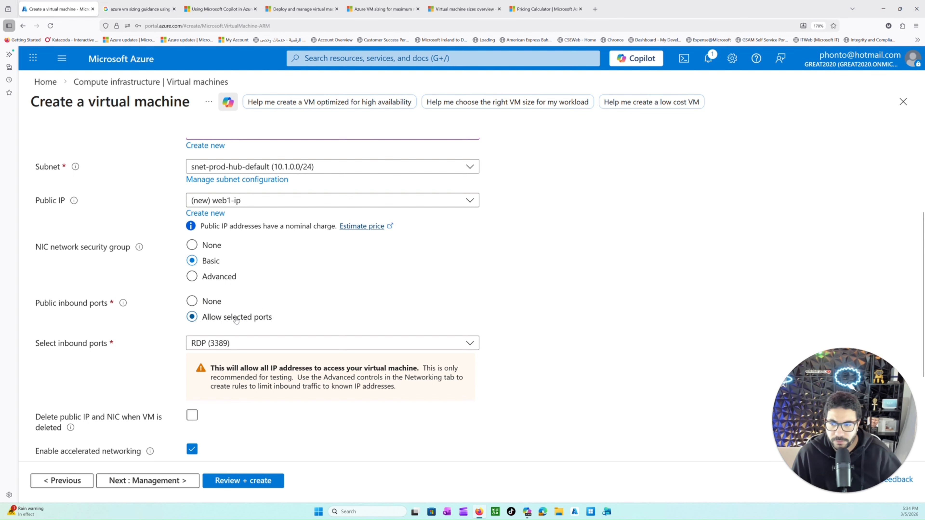
Step: Review the subnet assignment and the available public IP options for the network interface
{"action": "scroll", "coordinate": [174, 303], "scroll_direction": "up", "scroll_amount": 3}
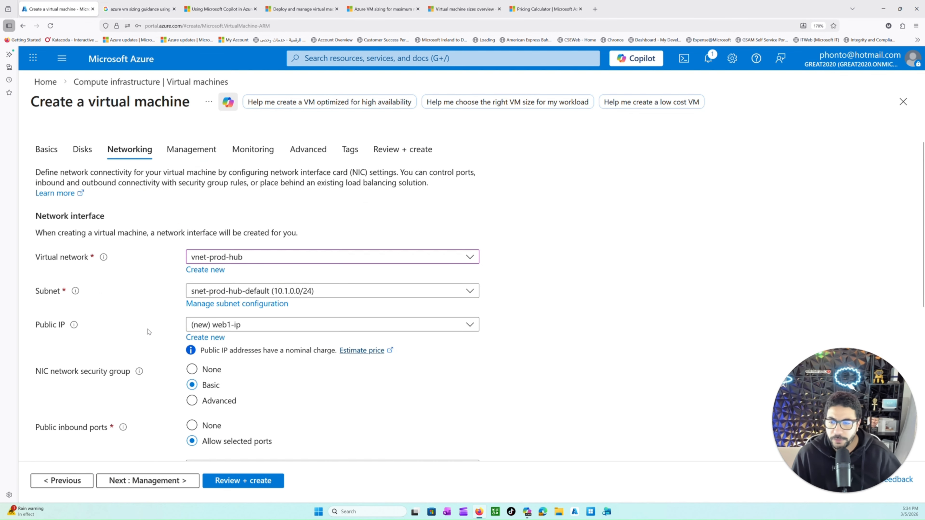
{"action": "left_click_drag", "start_coordinate": [45, 291], "coordinate": [73, 290]}
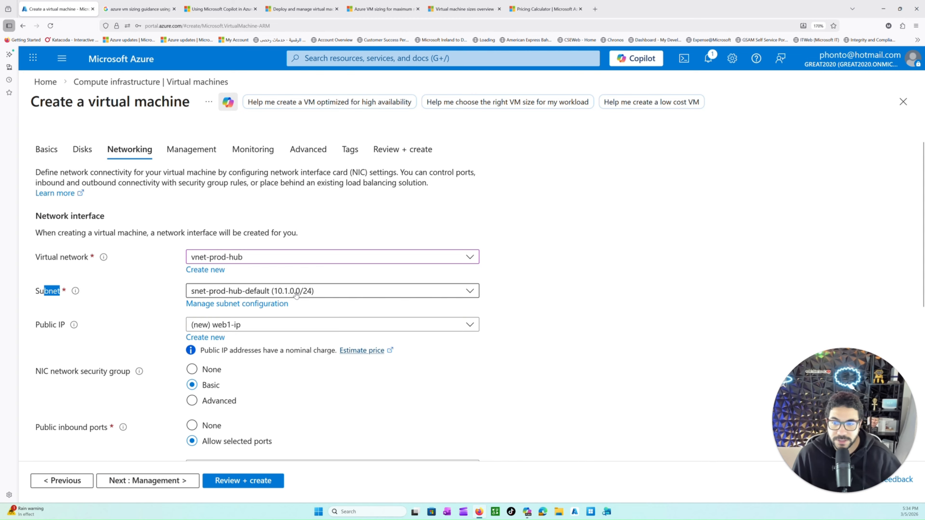
{"action": "left_click_drag", "start_coordinate": [39, 325], "coordinate": [62, 329]}
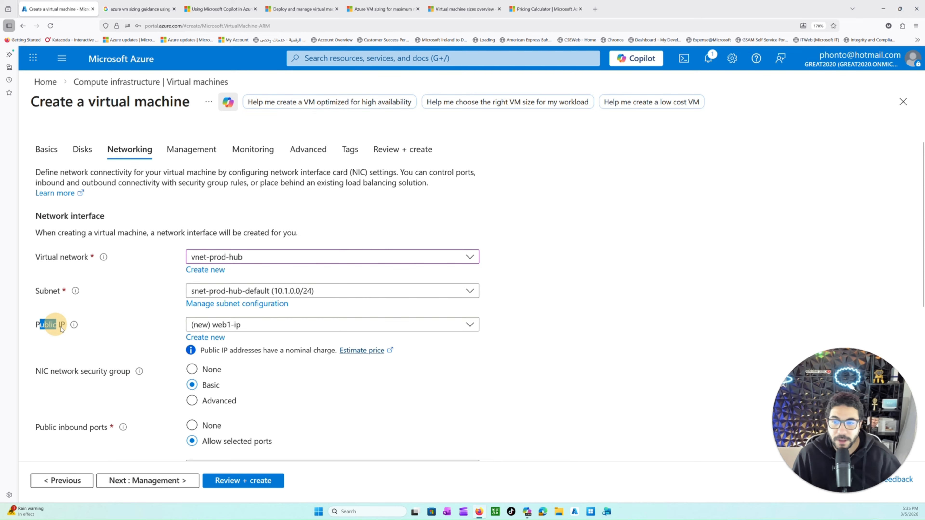
{"action": "left_click", "coordinate": [252, 325]}
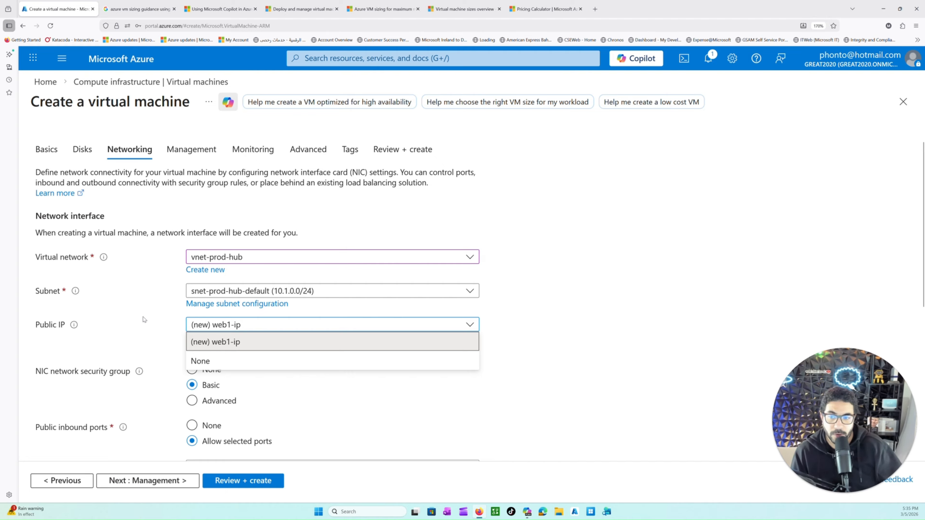
{"action": "left_click", "coordinate": [145, 358]}
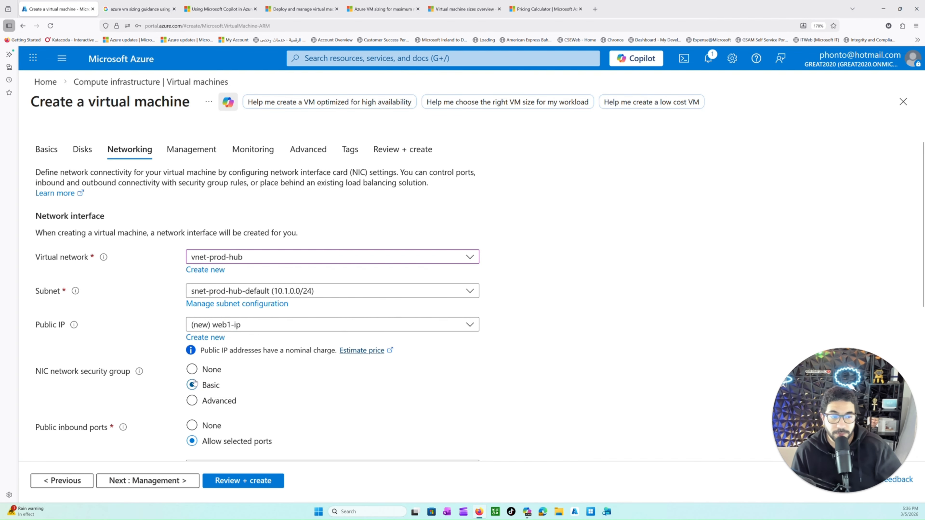
Step: Enable deletion of the public IP and NIC when the virtual machine is deleted
{"action": "scroll", "coordinate": [265, 414], "scroll_direction": "down", "scroll_amount": 2}
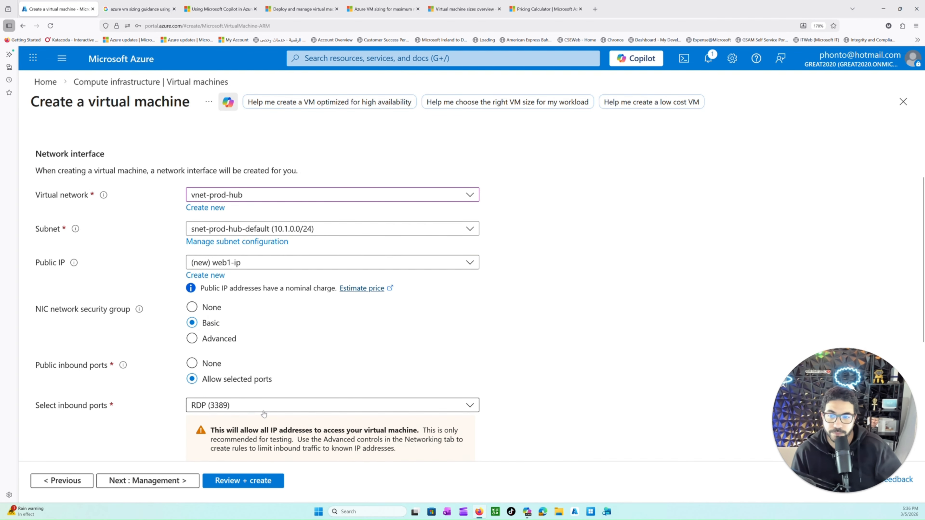
{"action": "scroll", "coordinate": [104, 321], "scroll_direction": "down", "scroll_amount": 2}
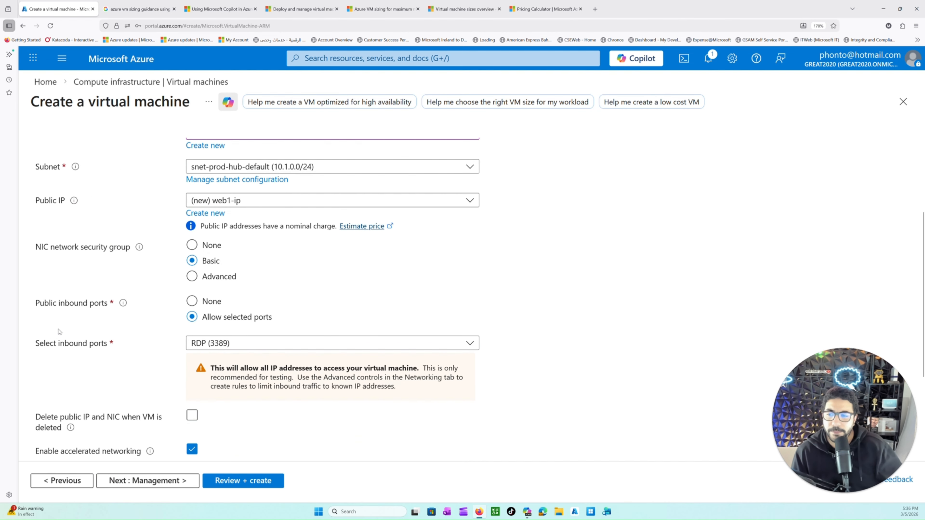
{"action": "scroll", "coordinate": [146, 446], "scroll_direction": "down", "scroll_amount": 4}
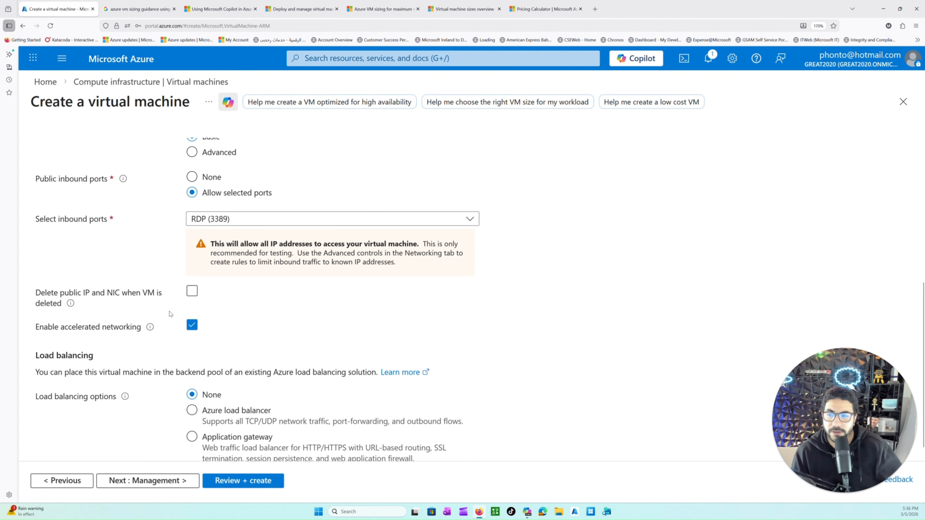
{"action": "left_click", "coordinate": [192, 291]}
{"action": "left_click_drag", "start_coordinate": [47, 293], "coordinate": [85, 293]}
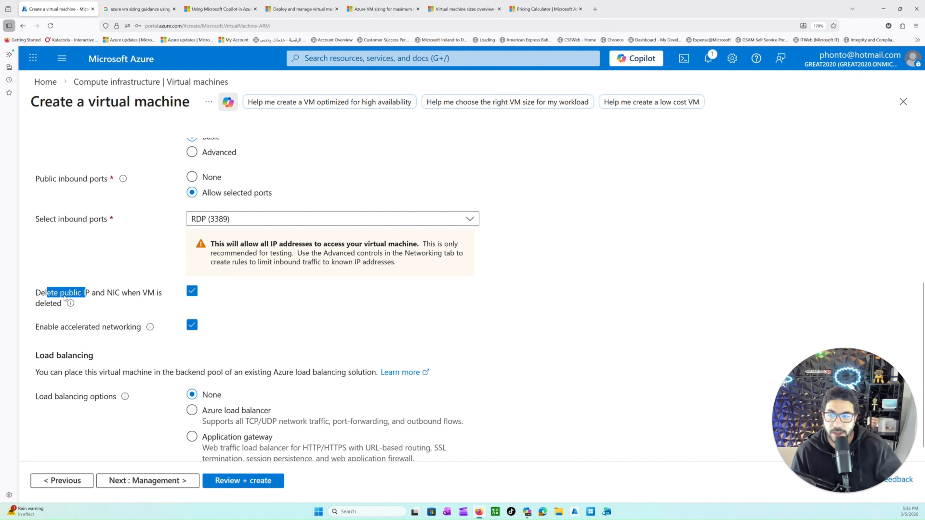
{"action": "left_click_drag", "start_coordinate": [101, 293], "coordinate": [153, 293]}
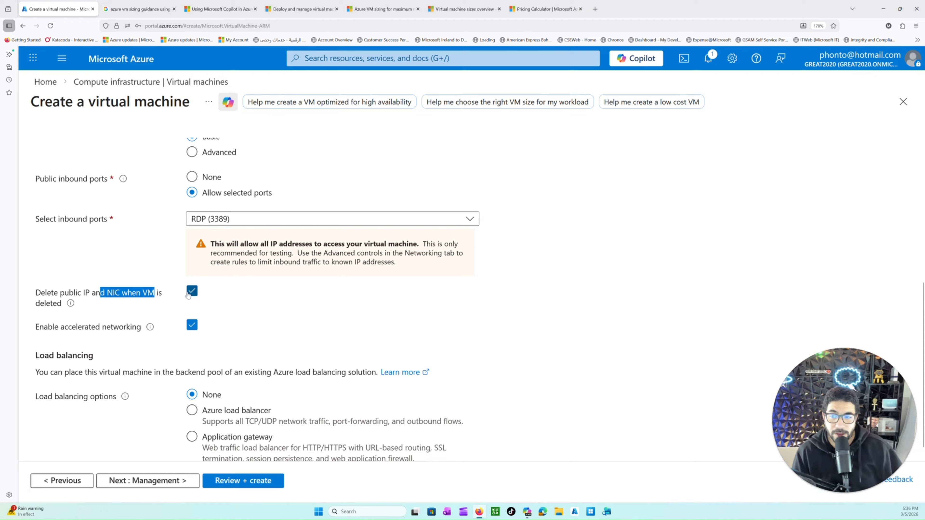
{"action": "left_click_drag", "start_coordinate": [51, 296], "coordinate": [182, 305]}
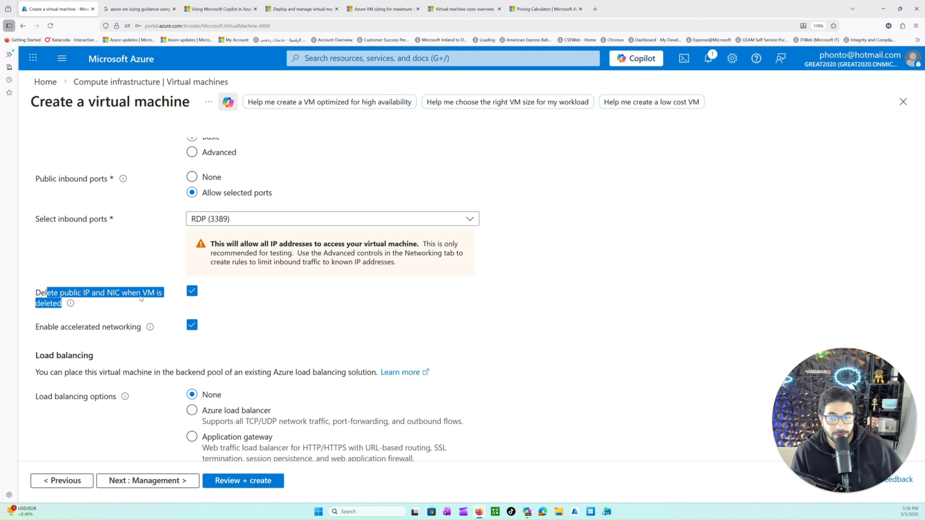
Step: Review the Networking settings once more, from the network interface down to the load balancing options
{"action": "scroll", "coordinate": [160, 329], "scroll_direction": "down", "scroll_amount": 1}
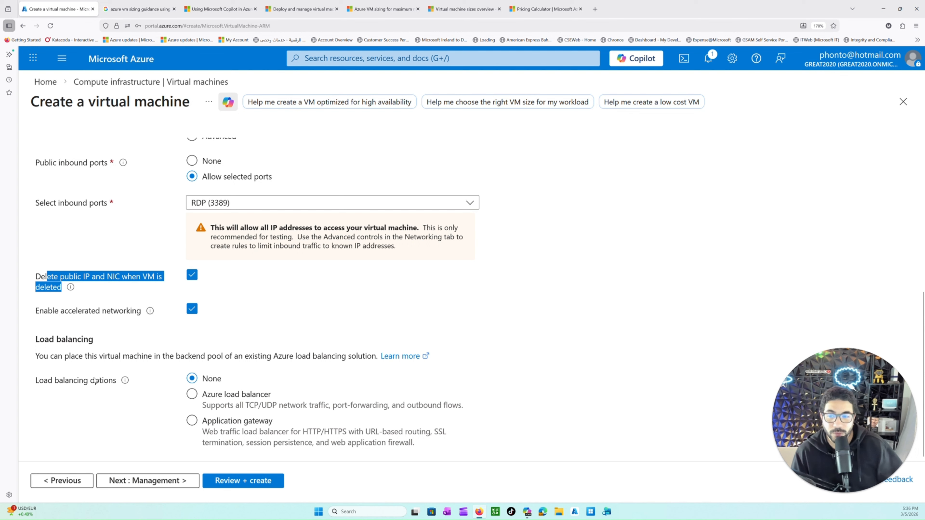
{"action": "left_click", "coordinate": [150, 474]}
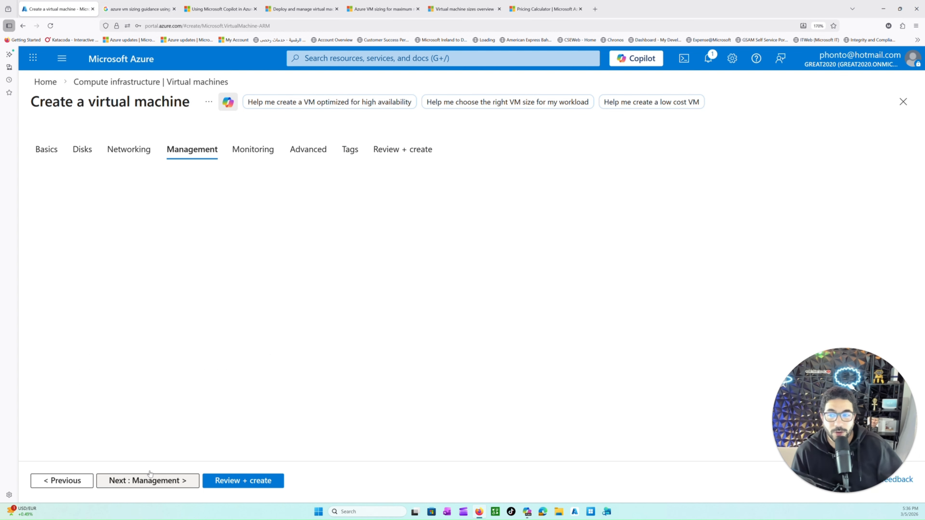
{"action": "left_click", "coordinate": [62, 485]}
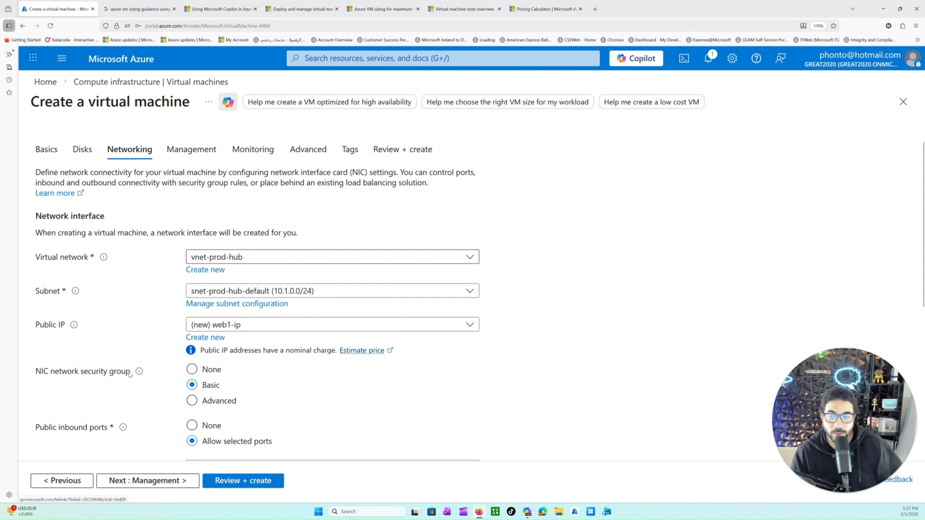
{"action": "mouse_move", "coordinate": [140, 373]}
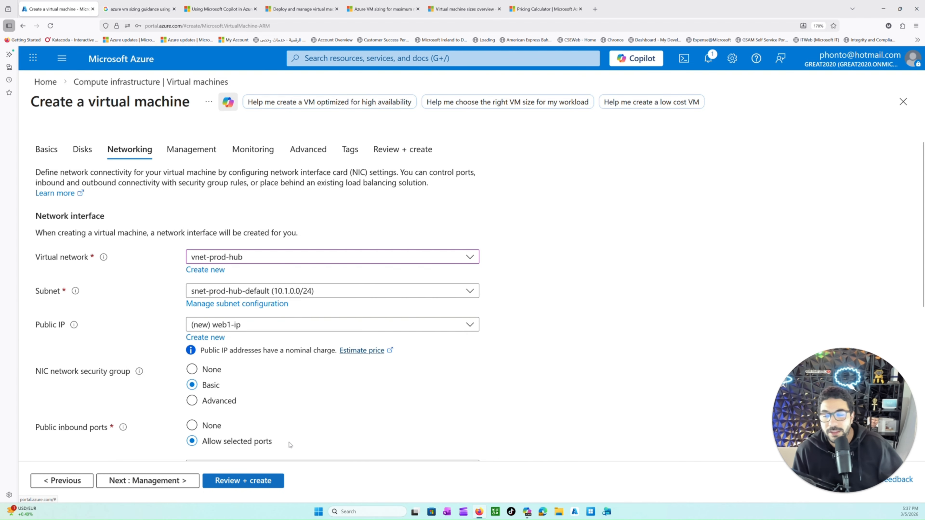
{"action": "scroll", "coordinate": [125, 366], "scroll_direction": "down", "scroll_amount": 2}
{"action": "scroll", "coordinate": [125, 365], "scroll_direction": "down", "scroll_amount": 5}
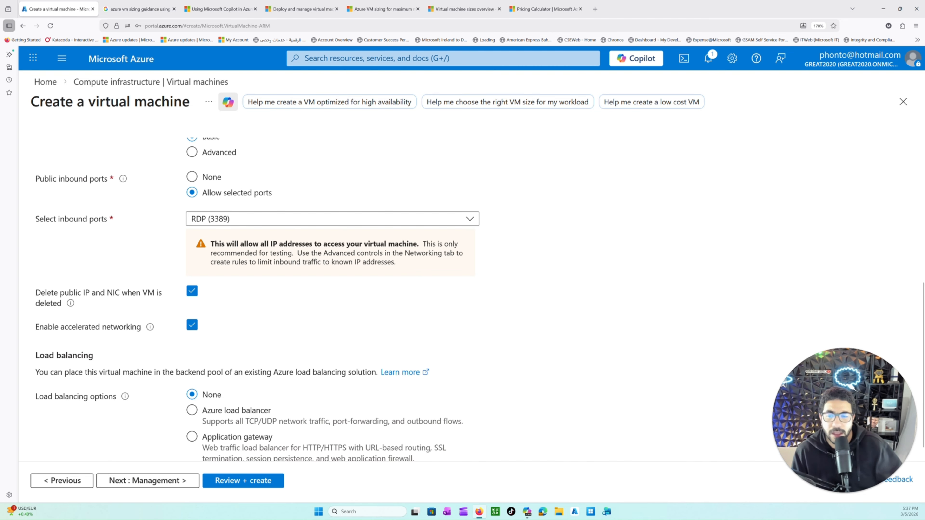
Step: Proceed to the Management settings and check the system-assigned managed identity option
{"action": "left_click", "coordinate": [145, 481]}
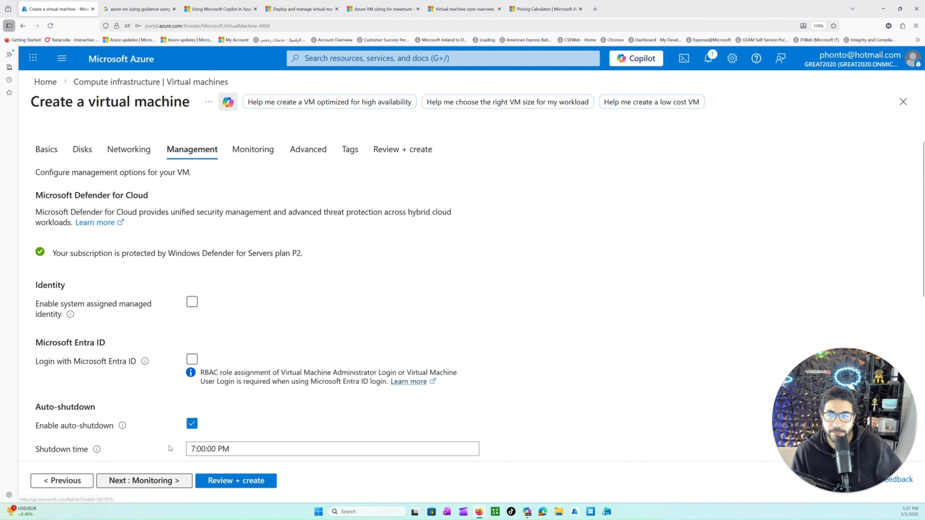
{"action": "scroll", "coordinate": [166, 301], "scroll_direction": "down", "scroll_amount": 2}
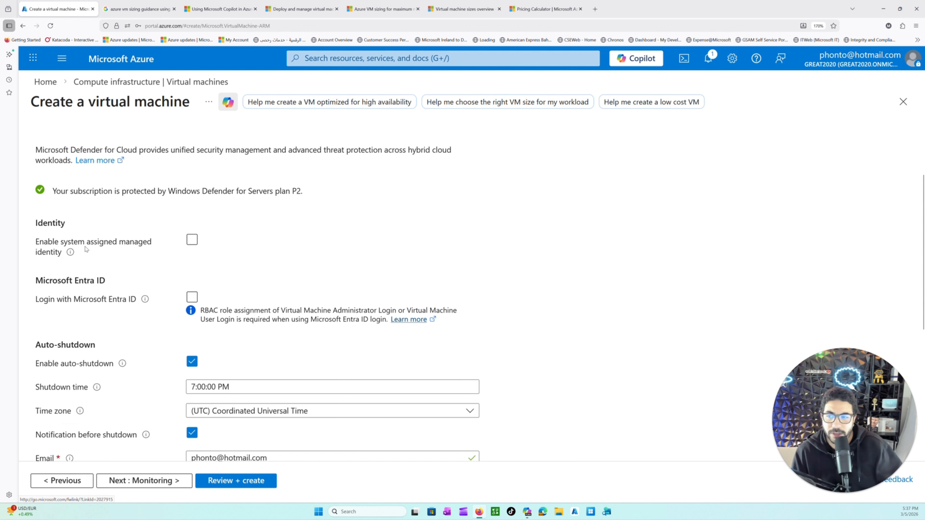
{"action": "left_click_drag", "start_coordinate": [53, 242], "coordinate": [119, 287]}
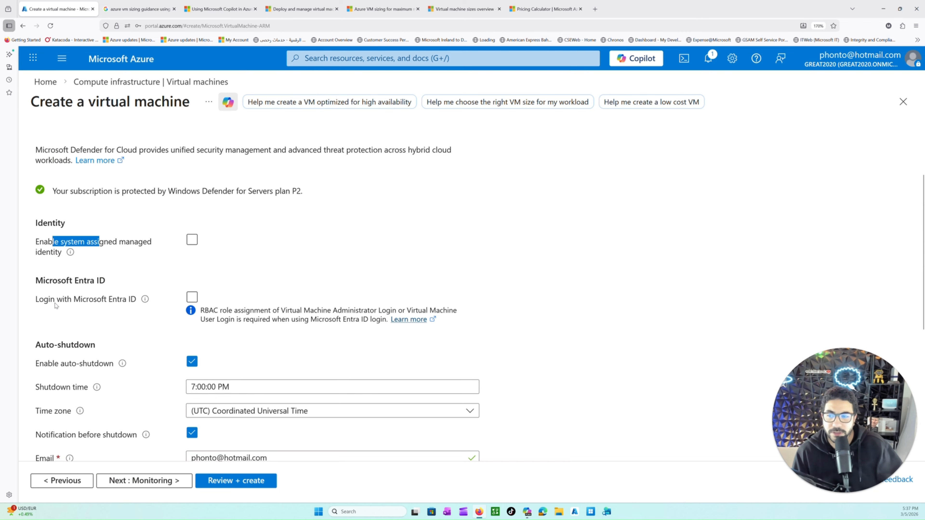
Step: Review the Microsoft Entra ID login option and the system-assigned managed identity option in the Management settings
{"action": "left_click_drag", "start_coordinate": [44, 299], "coordinate": [112, 299]}
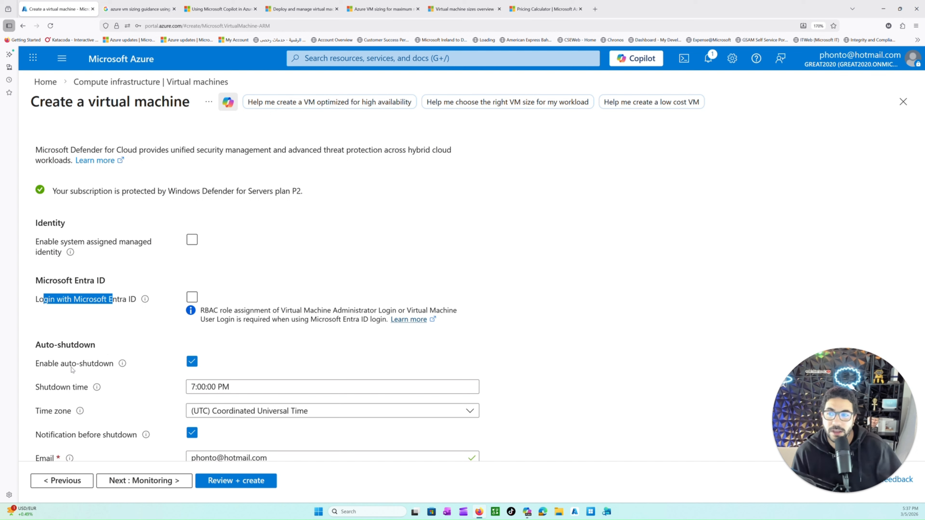
{"action": "left_click_drag", "start_coordinate": [47, 242], "coordinate": [78, 241]}
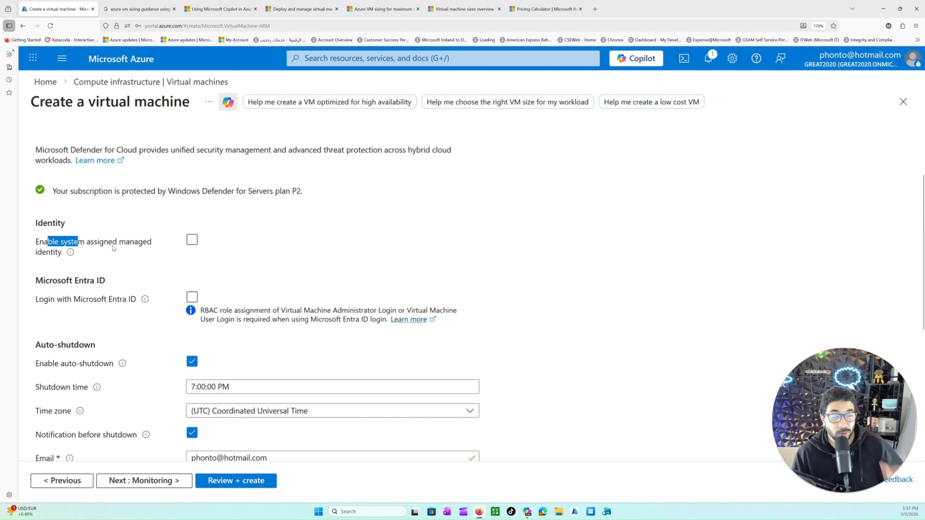
{"action": "scroll", "coordinate": [124, 335], "scroll_direction": "down", "scroll_amount": 1}
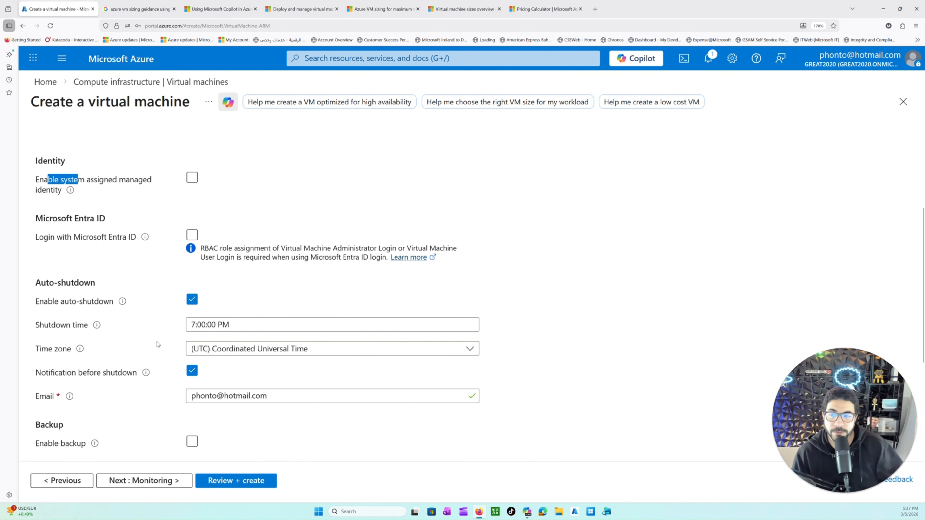
Step: Check the time zone choices for auto-shutdown, and disable auto-shutdown for the virtual machine
{"action": "scroll", "coordinate": [134, 331], "scroll_direction": "down", "scroll_amount": 1}
{"action": "left_click_drag", "start_coordinate": [49, 221], "coordinate": [74, 222]}
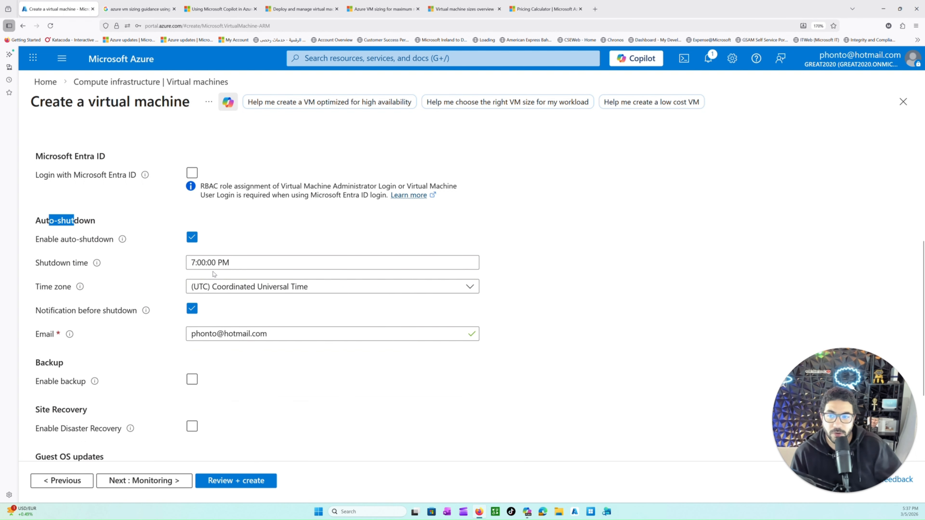
{"action": "left_click", "coordinate": [219, 286]}
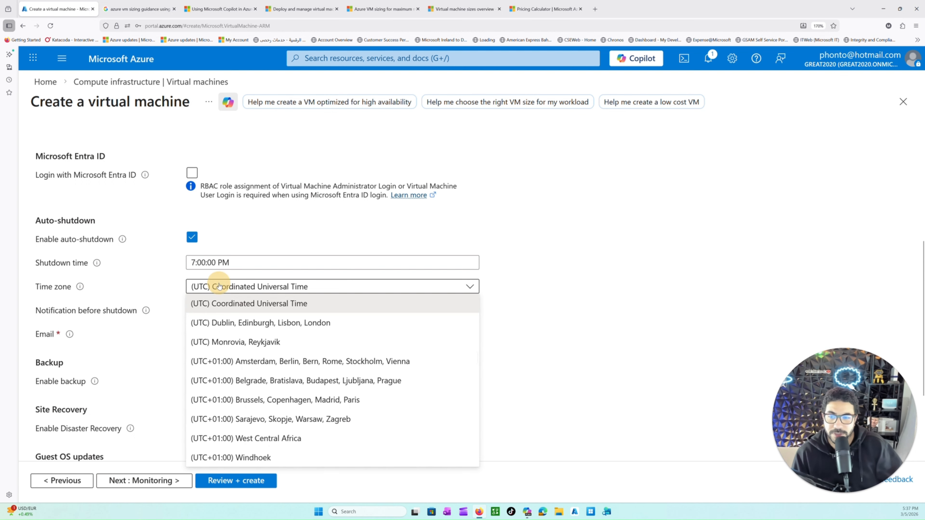
{"action": "left_click", "coordinate": [218, 286]}
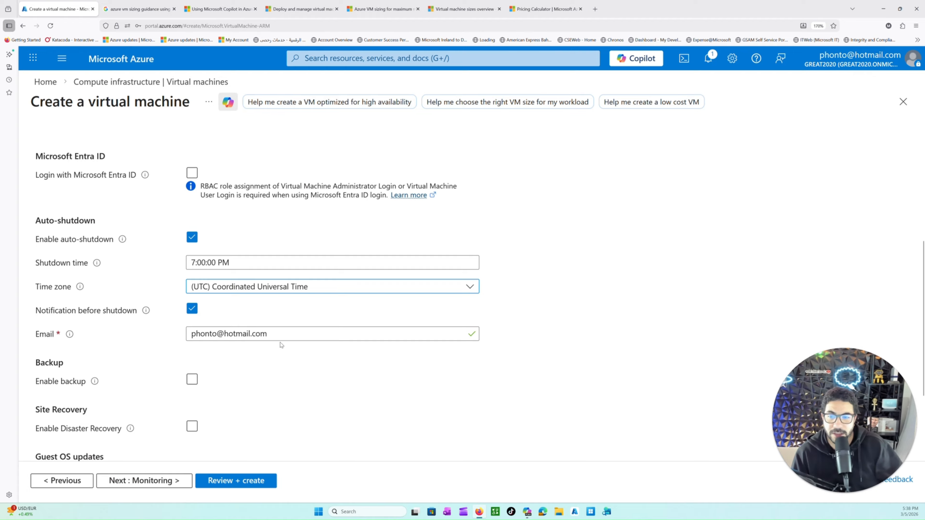
{"action": "left_click", "coordinate": [192, 238]}
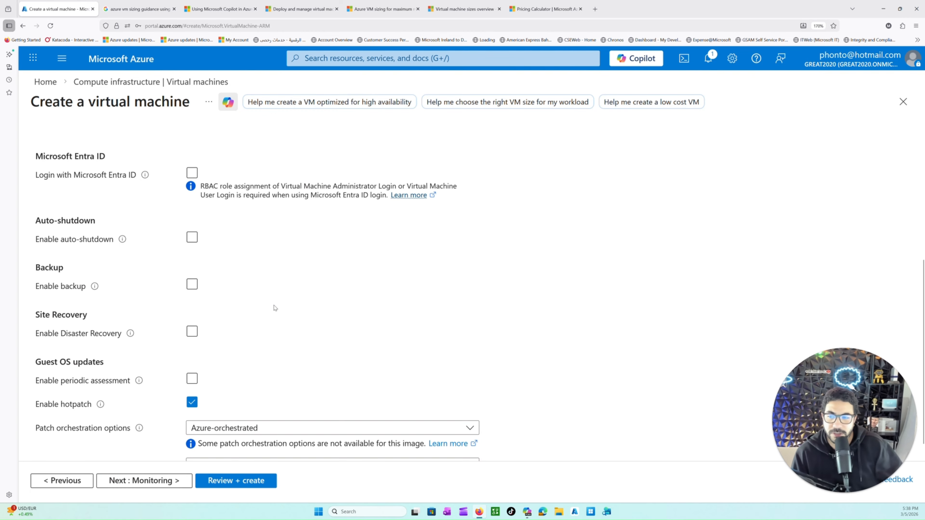
Step: Review the guest OS update options and open the hotpatch documentation in a new browser tab
{"action": "scroll", "coordinate": [272, 303], "scroll_direction": "down", "scroll_amount": 1}
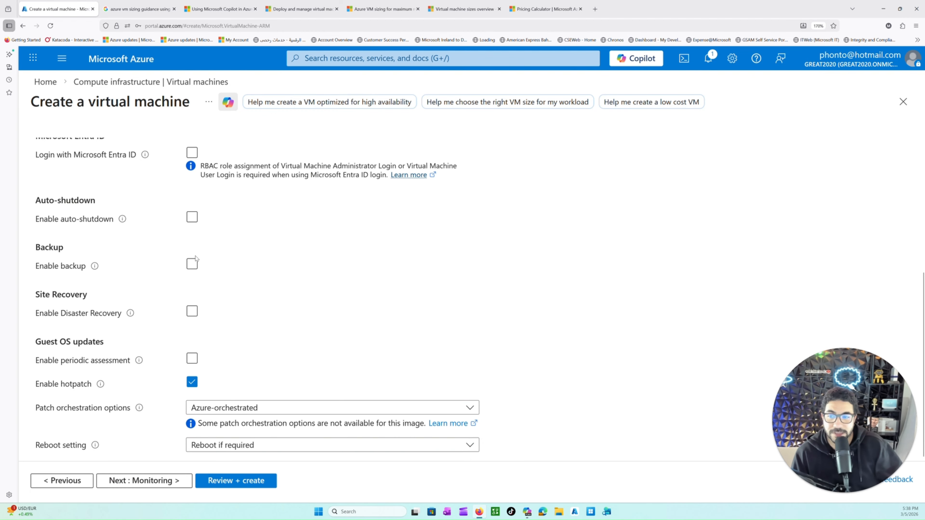
{"action": "left_click", "coordinate": [193, 359]}
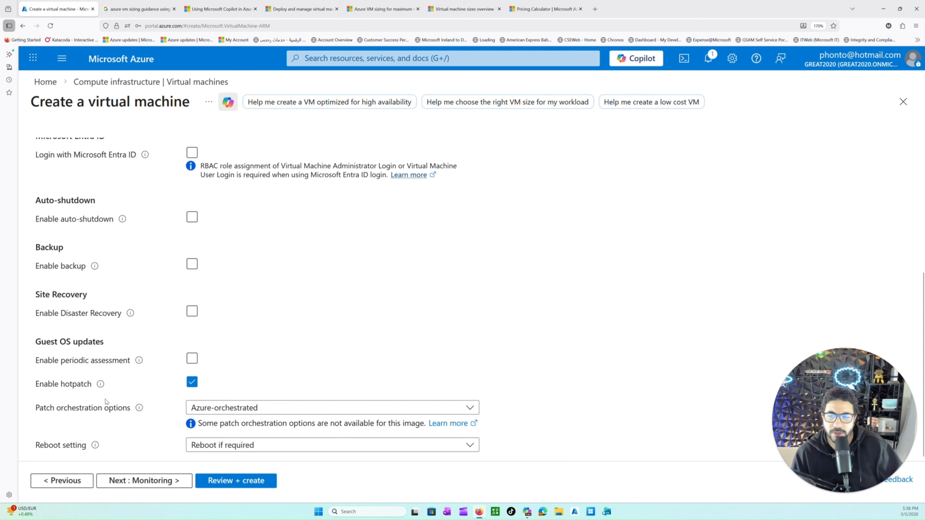
{"action": "mouse_move", "coordinate": [100, 384]}
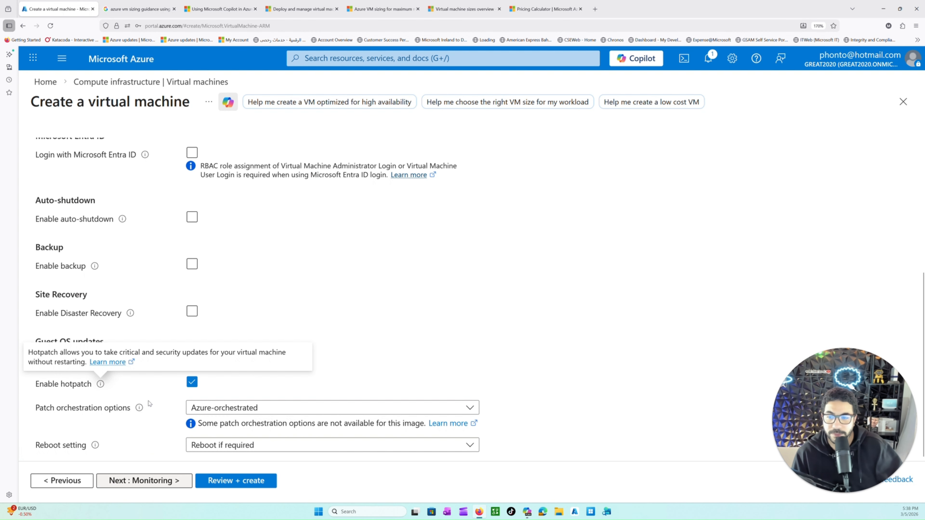
{"action": "right_click", "coordinate": [113, 363]}
{"action": "left_click", "coordinate": [144, 369]}
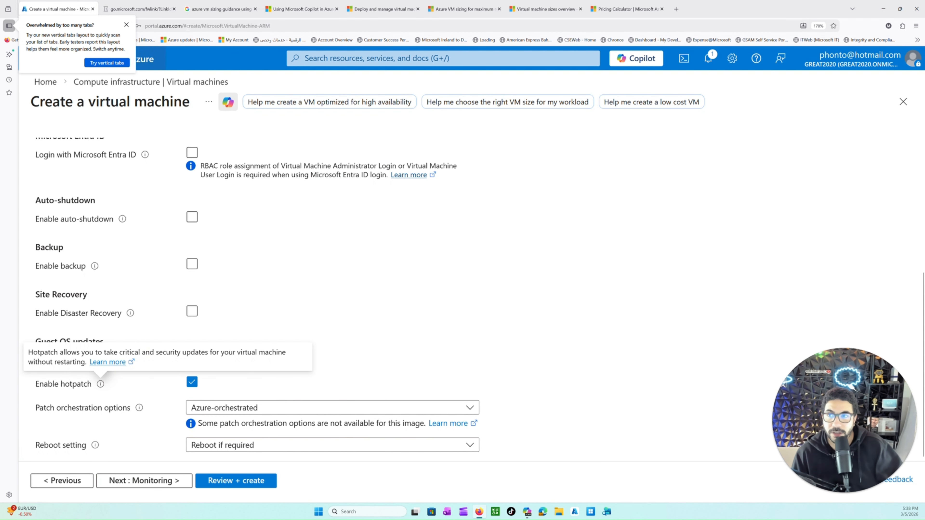
{"action": "key", "text": "ctrl+Tab"}
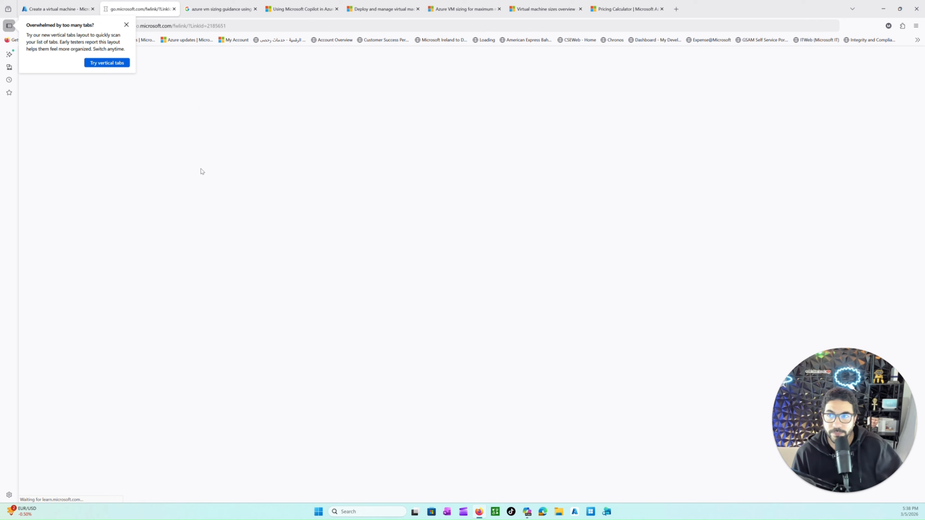
{"action": "key", "text": "ctrl+shift+Tab"}
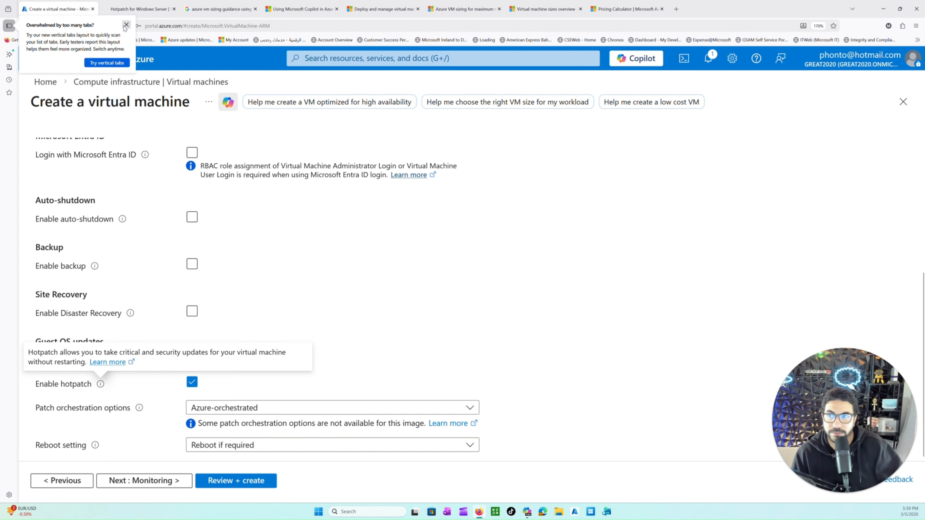
{"action": "left_click", "coordinate": [126, 25]}
{"action": "left_click", "coordinate": [124, 8]}
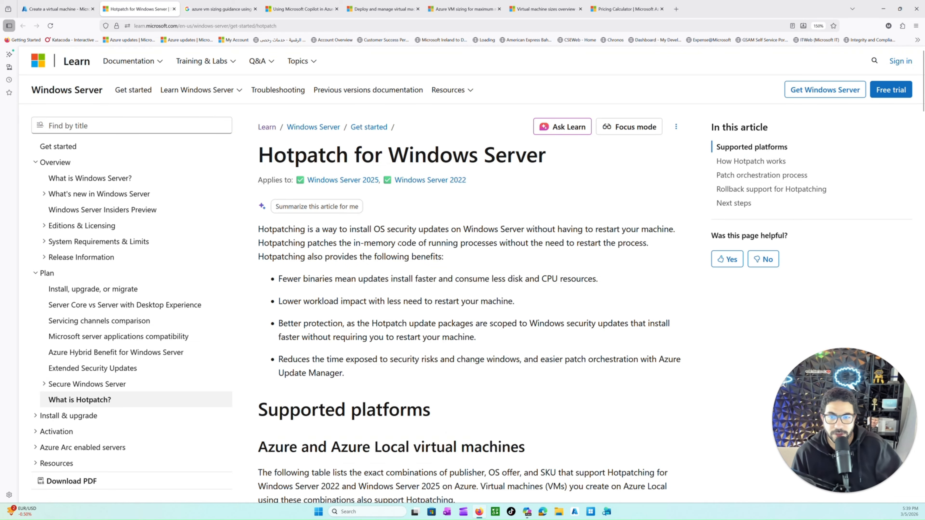
Step: Read the Hotpatch article's supported platforms section, examining the table of Windows Server 2022 and 2025 SKUs that support hotpatching
{"action": "scroll", "coordinate": [399, 243], "scroll_direction": "down", "scroll_amount": 3}
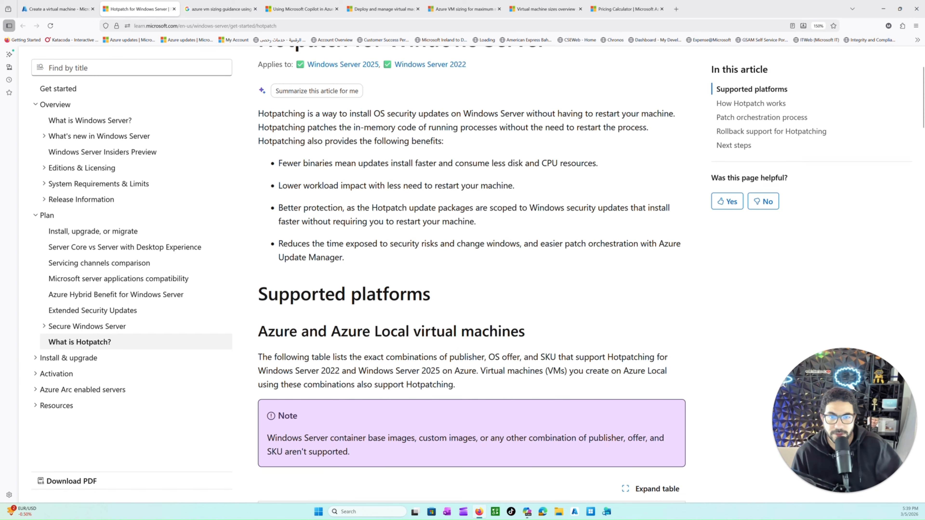
{"action": "scroll", "coordinate": [364, 213], "scroll_direction": "down", "scroll_amount": 3}
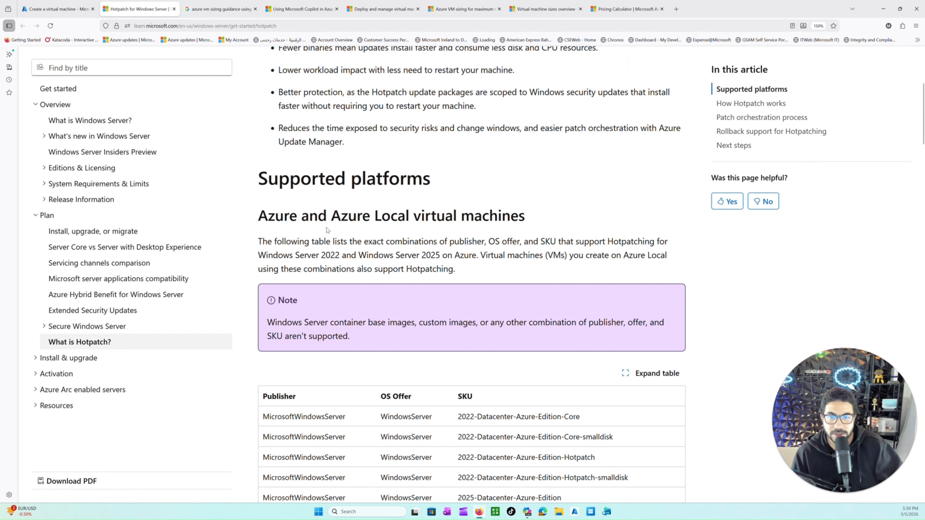
{"action": "left_click_drag", "start_coordinate": [288, 256], "coordinate": [505, 257]}
{"action": "left_click", "coordinate": [482, 280]}
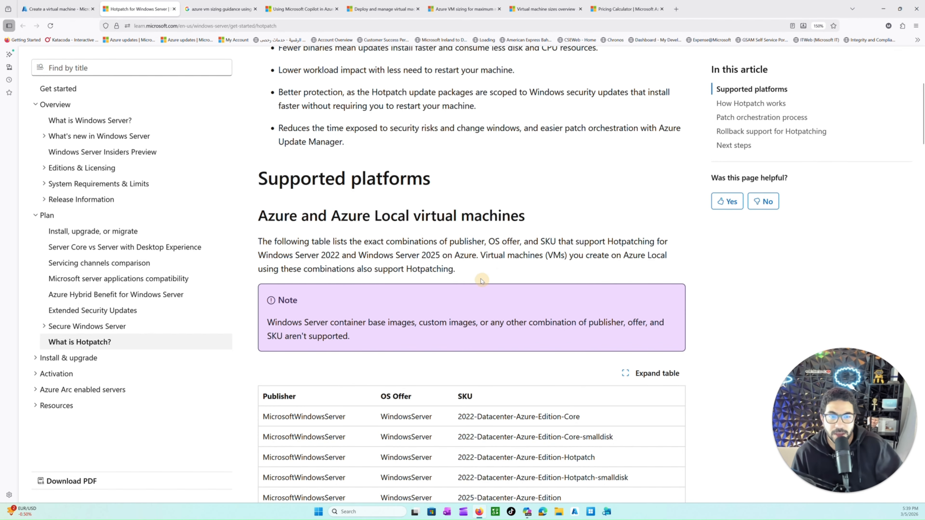
{"action": "scroll", "coordinate": [456, 271], "scroll_direction": "down", "scroll_amount": 3}
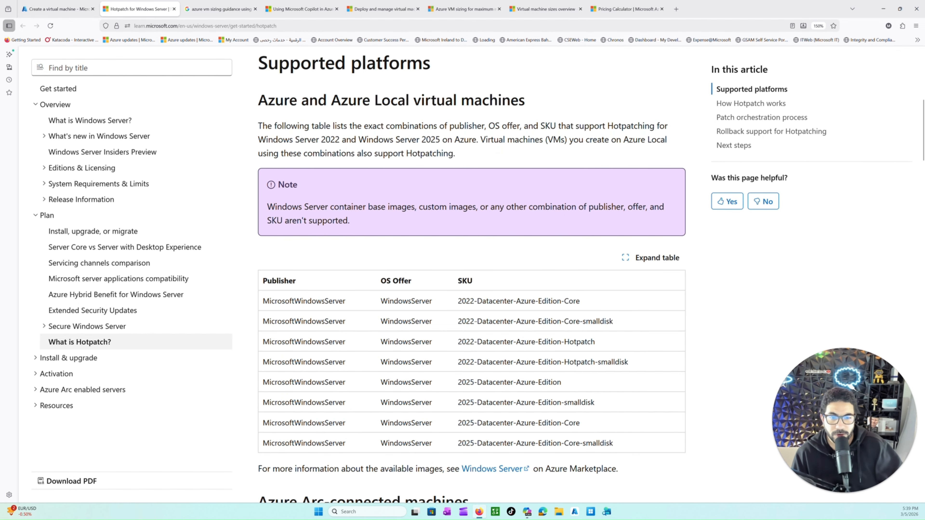
{"action": "left_click_drag", "start_coordinate": [484, 321], "coordinate": [517, 443]}
{"action": "left_click", "coordinate": [488, 362]}
{"action": "left_click_drag", "start_coordinate": [593, 341], "coordinate": [564, 342]}
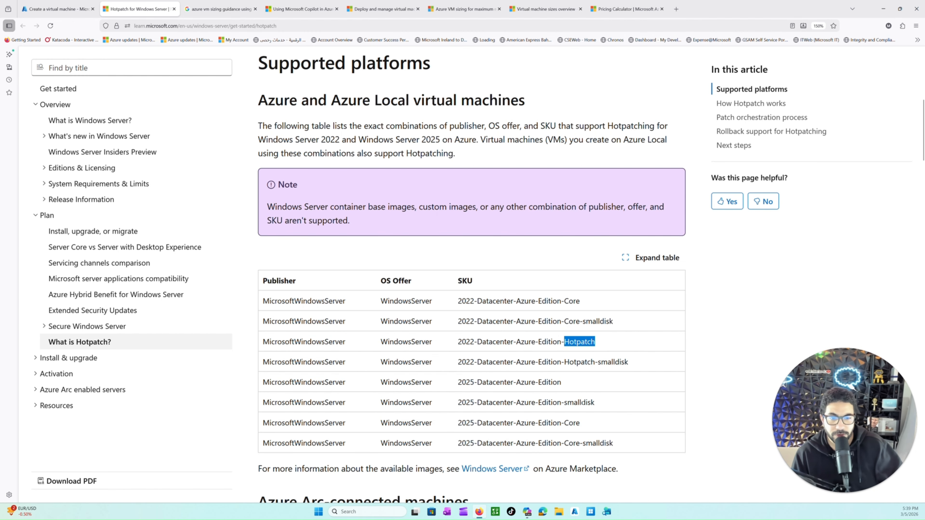
{"action": "scroll", "coordinate": [387, 329], "scroll_direction": "down", "scroll_amount": 2}
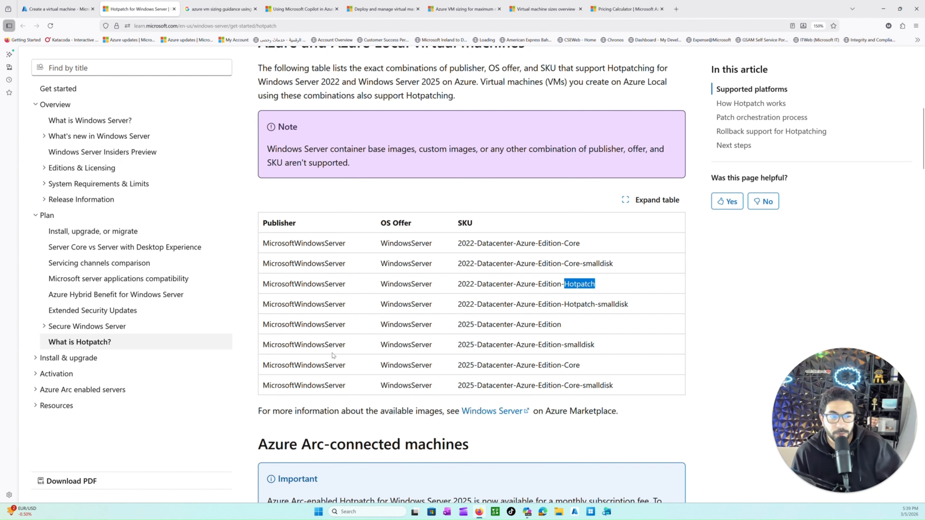
Step: Return to the virtual machine creation form, proceed to the Monitoring settings and disable boot diagnostics
{"action": "left_click", "coordinate": [74, 14]}
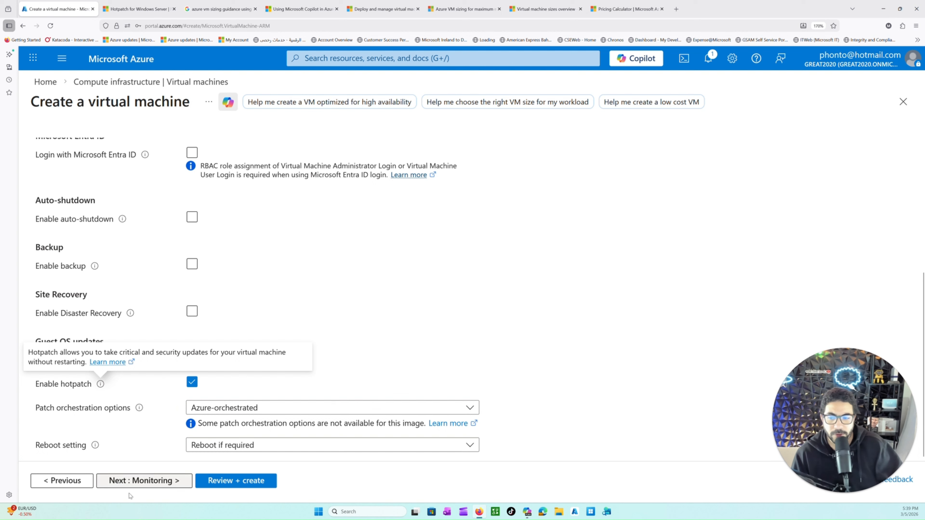
{"action": "left_click", "coordinate": [137, 481]}
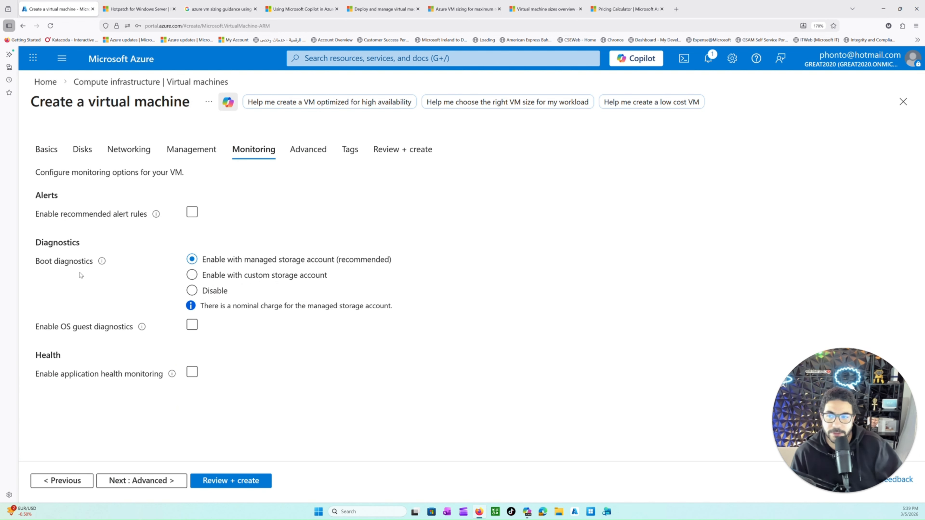
{"action": "left_click", "coordinate": [193, 290]}
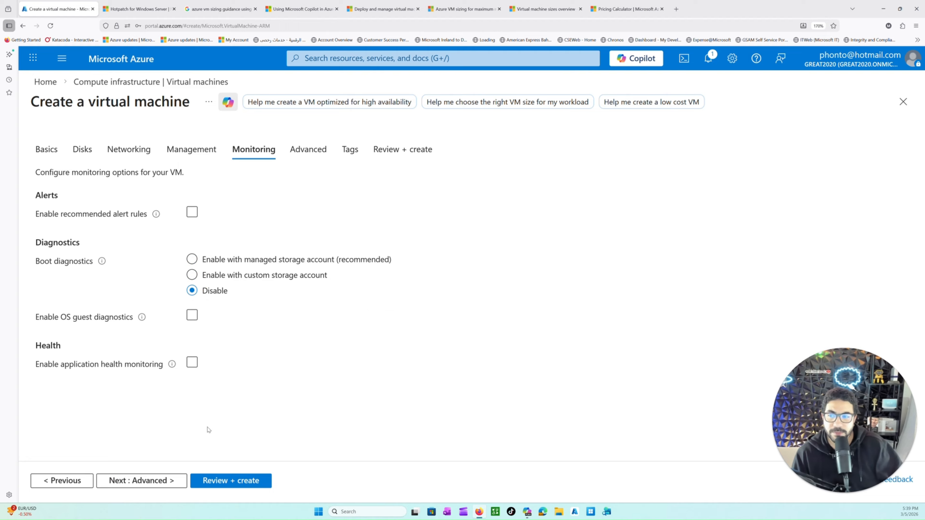
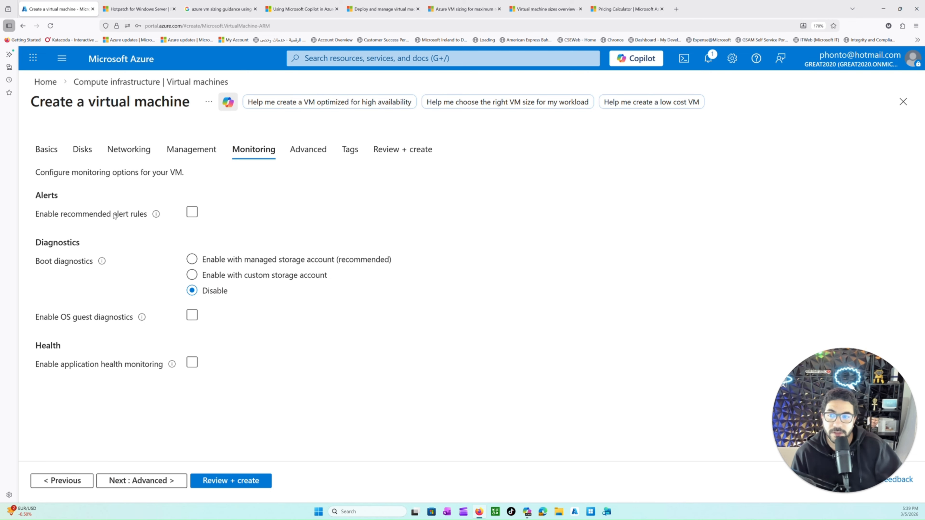
Step: Review the alert options in the Monitoring settings and proceed to the Extensions section of the Advanced settings
{"action": "left_click_drag", "start_coordinate": [81, 201], "coordinate": [40, 196]}
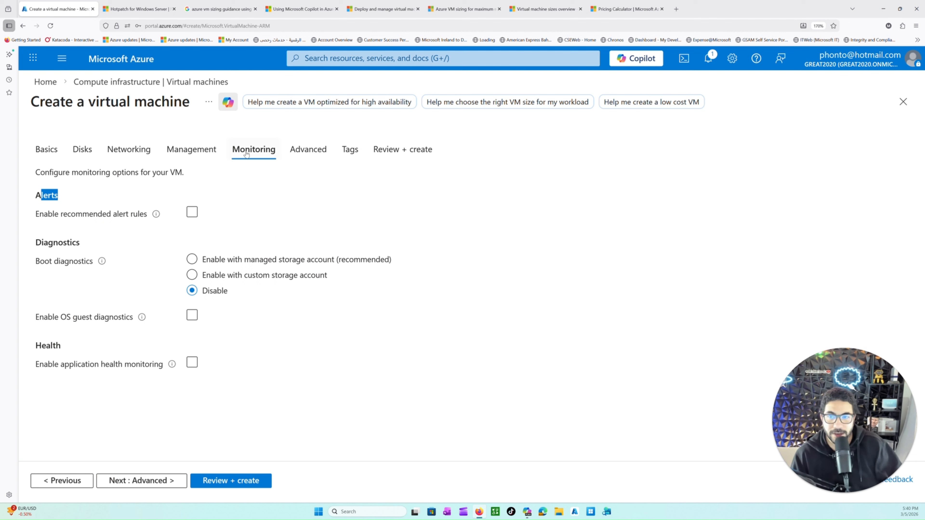
{"action": "left_click", "coordinate": [158, 480]}
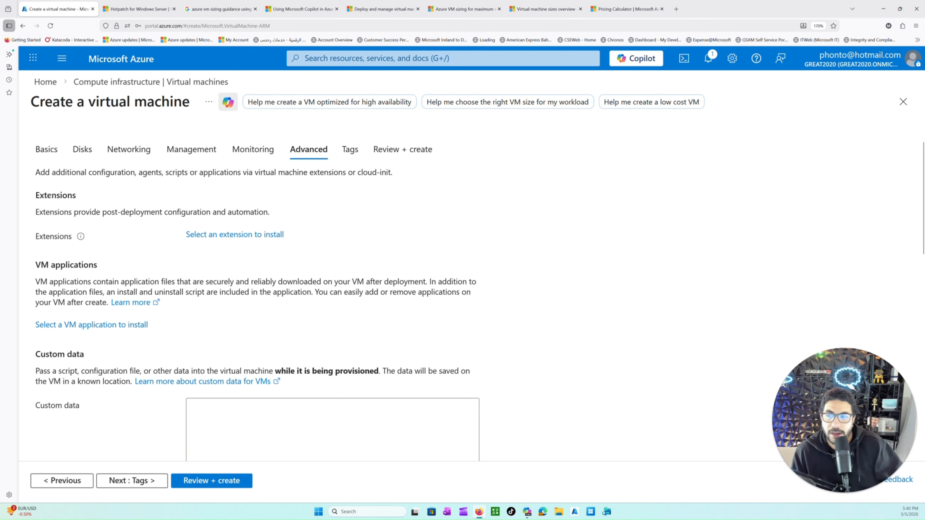
{"action": "left_click_drag", "start_coordinate": [52, 195], "coordinate": [143, 262]}
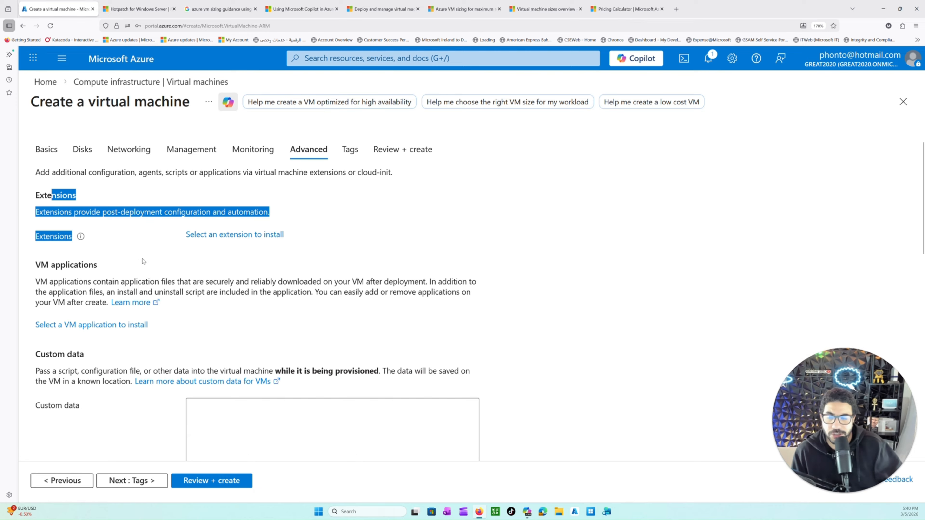
Step: Browse the gallery of installable virtual machine extensions and return to the creation form without selecting one
{"action": "left_click", "coordinate": [233, 237]}
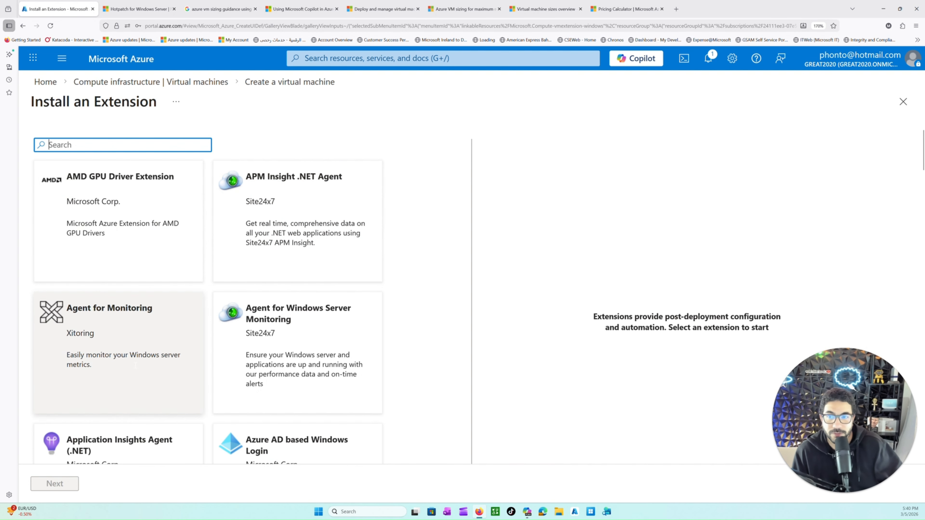
{"action": "scroll", "coordinate": [272, 268], "scroll_direction": "down", "scroll_amount": 5}
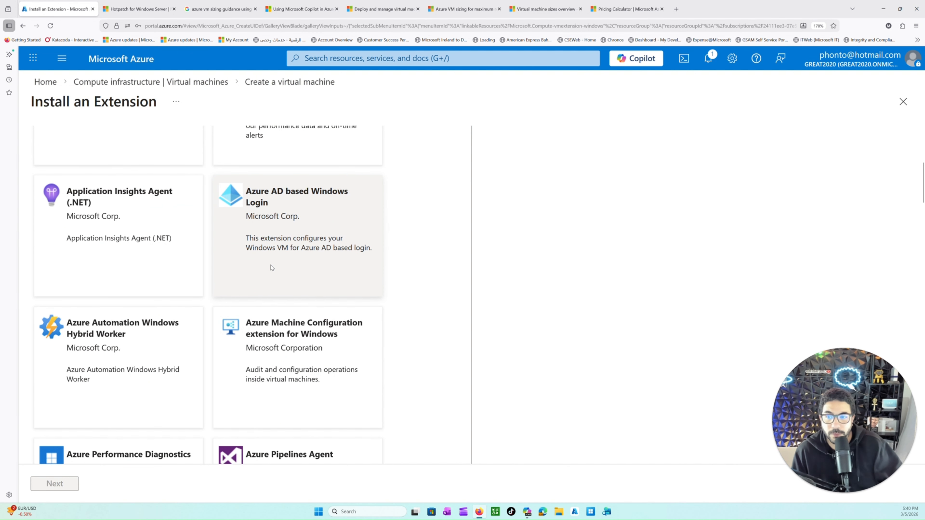
{"action": "scroll", "coordinate": [265, 276], "scroll_direction": "down", "scroll_amount": 15}
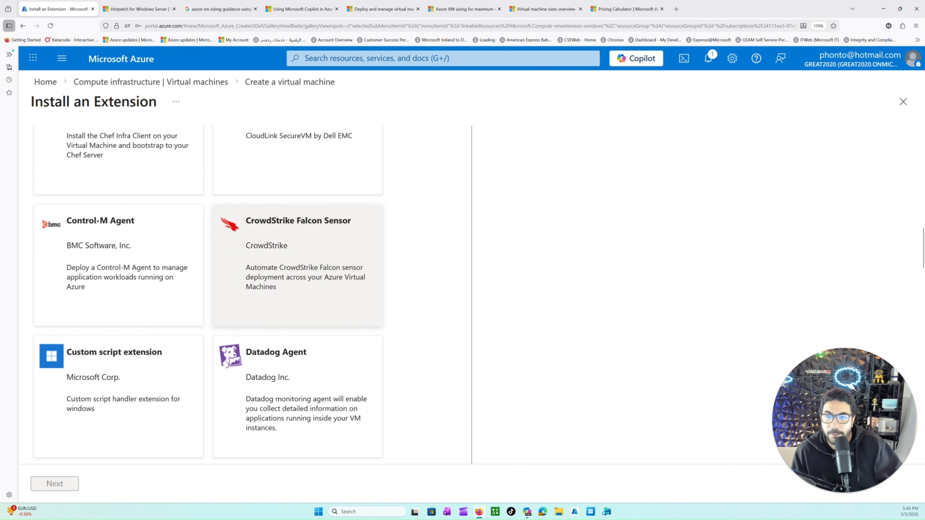
{"action": "scroll", "coordinate": [266, 288], "scroll_direction": "up", "scroll_amount": 5}
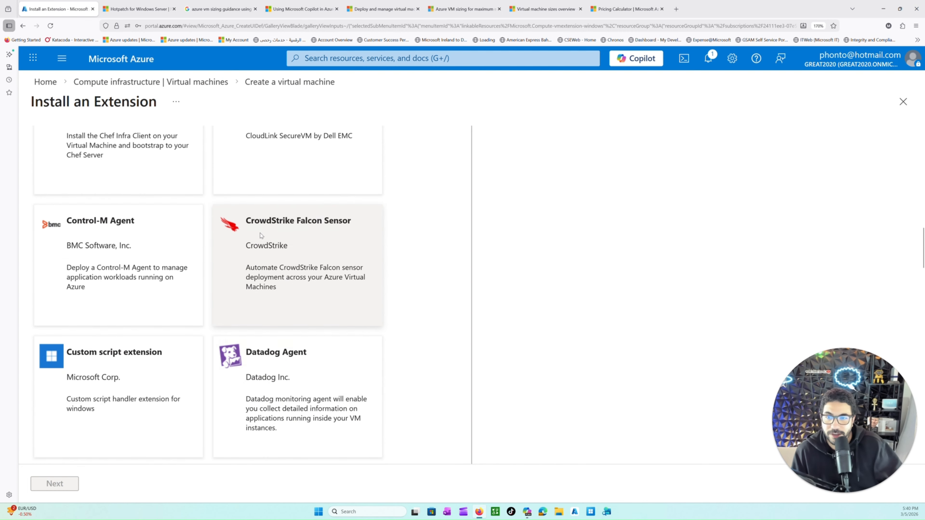
{"action": "scroll", "coordinate": [272, 302], "scroll_direction": "down", "scroll_amount": 1}
{"action": "scroll", "coordinate": [292, 280], "scroll_direction": "down", "scroll_amount": 4}
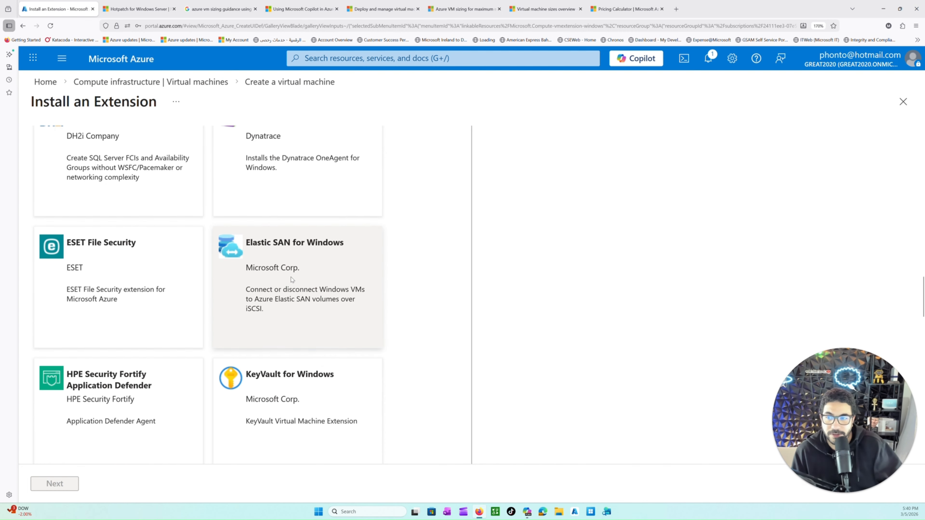
{"action": "scroll", "coordinate": [296, 280], "scroll_direction": "down", "scroll_amount": 8}
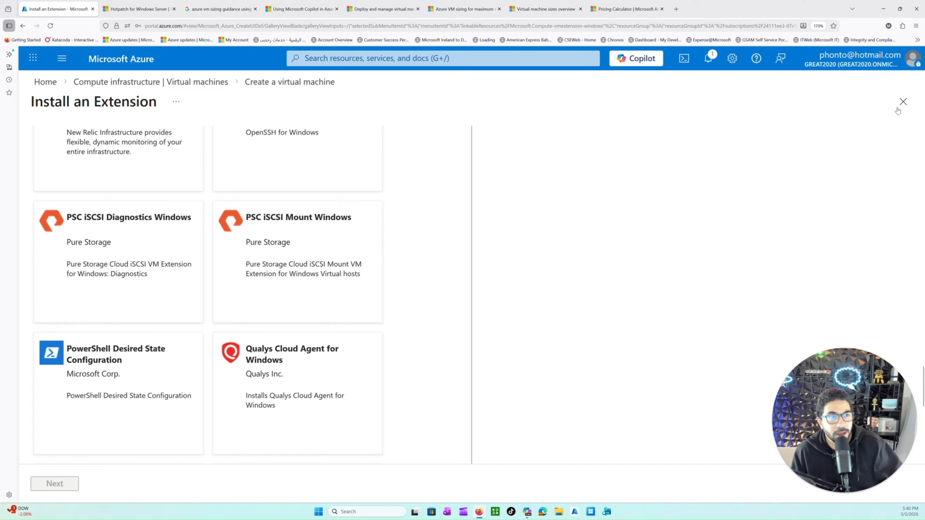
{"action": "left_click", "coordinate": [903, 101]}
Step: Review the custom data, user data, NVMe, dedicated host, capacity reservation and proximity placement options, checking what enabling user data offers
{"action": "scroll", "coordinate": [260, 362], "scroll_direction": "down", "scroll_amount": 2}
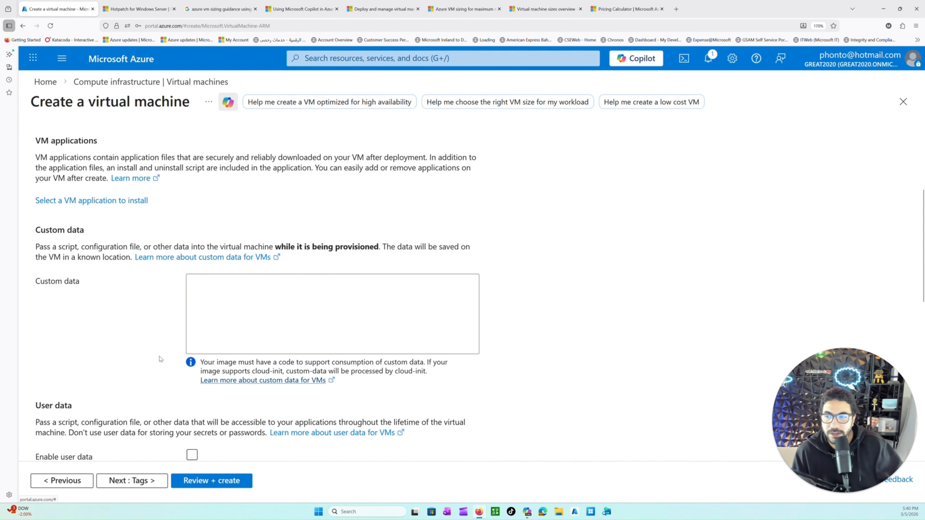
{"action": "scroll", "coordinate": [128, 378], "scroll_direction": "down", "scroll_amount": 2}
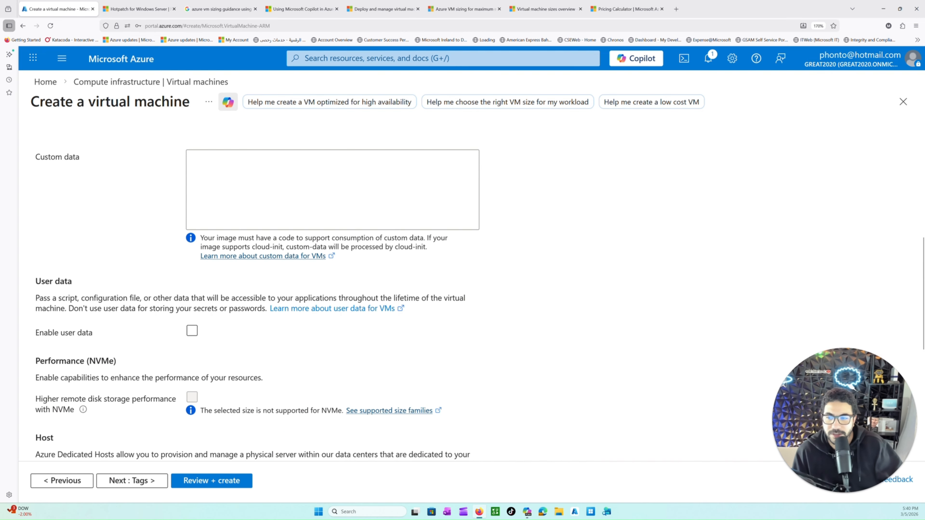
{"action": "left_click", "coordinate": [193, 330]}
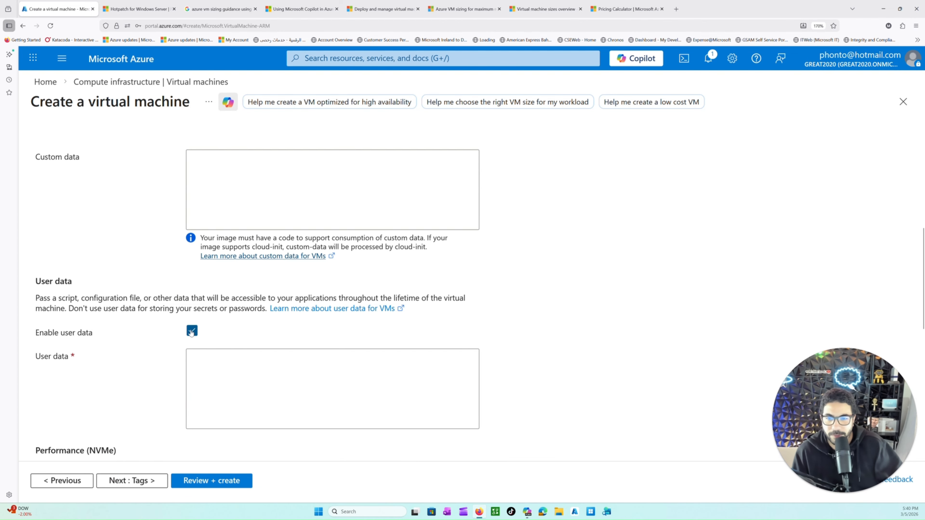
{"action": "left_click", "coordinate": [192, 331]}
{"action": "scroll", "coordinate": [223, 328], "scroll_direction": "down", "scroll_amount": 4}
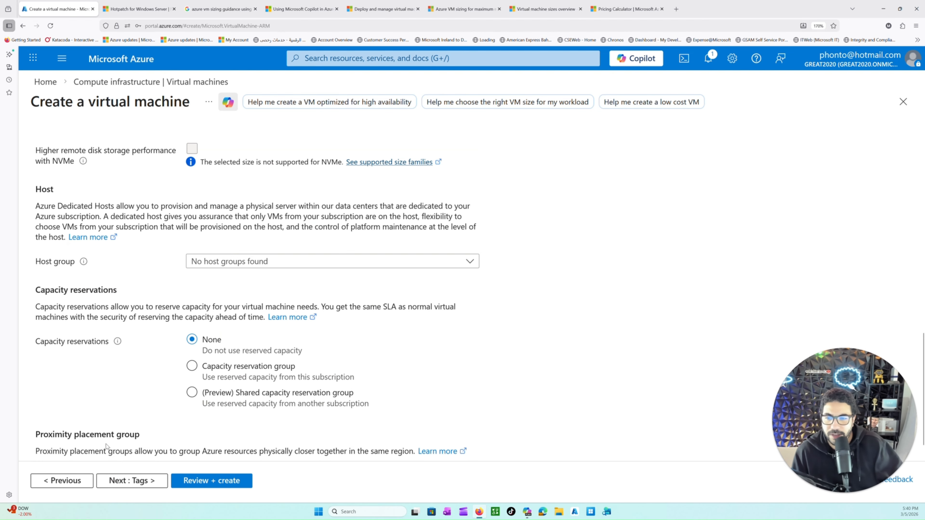
{"action": "left_click_drag", "start_coordinate": [57, 206], "coordinate": [126, 293]}
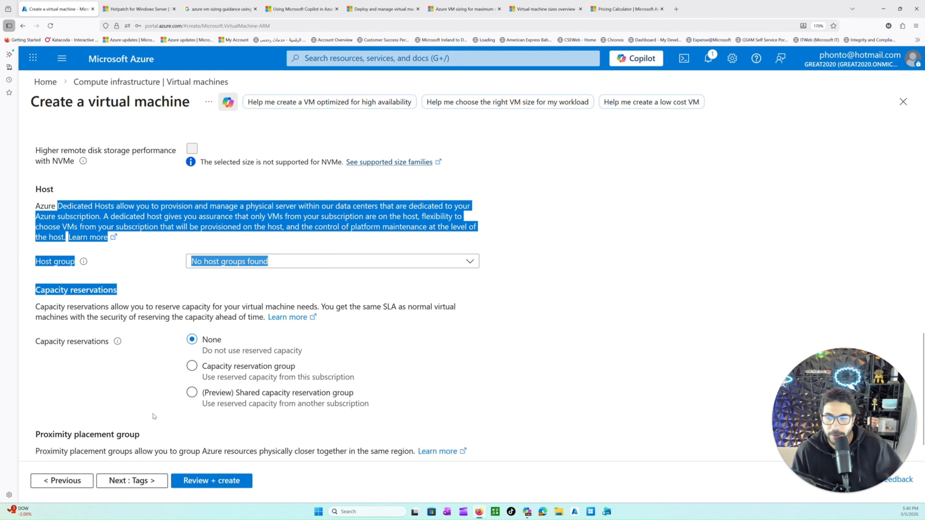
{"action": "scroll", "coordinate": [155, 418], "scroll_direction": "down", "scroll_amount": 1}
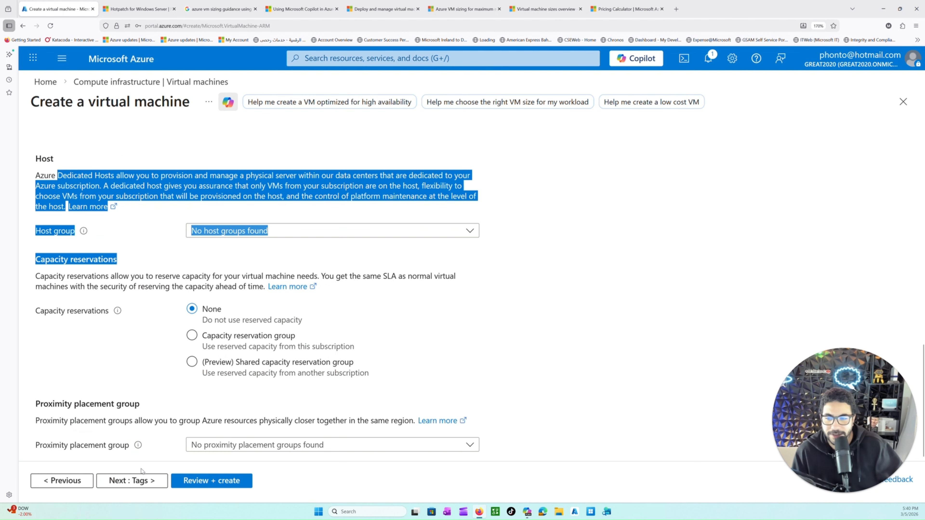
Step: Proceed to the Tags settings and add an existing Enviroment tag with the value Prod
{"action": "left_click", "coordinate": [126, 481]}
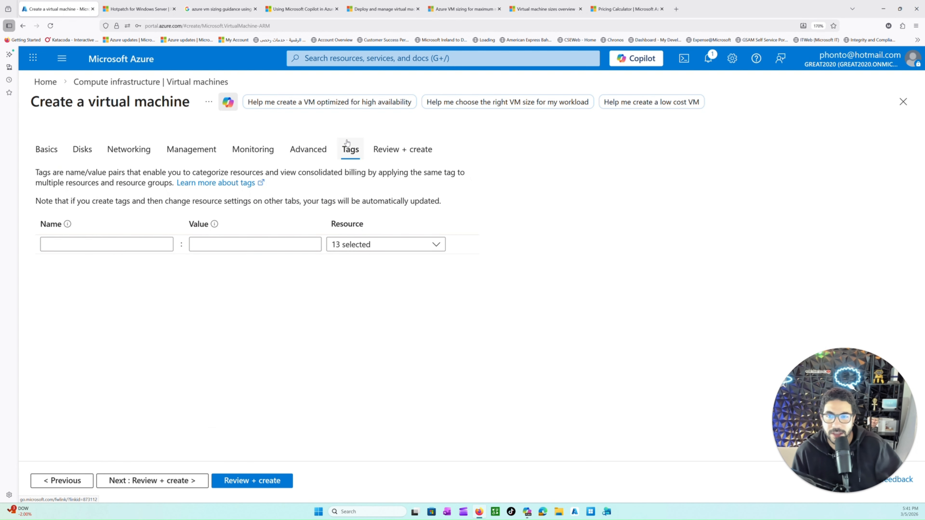
{"action": "left_click", "coordinate": [103, 244]}
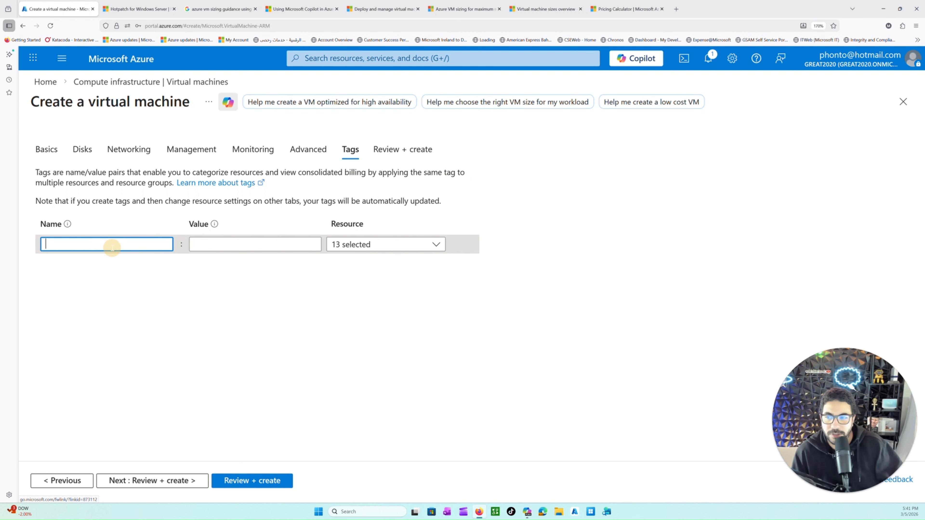
{"action": "type", "text": "Envirom"}
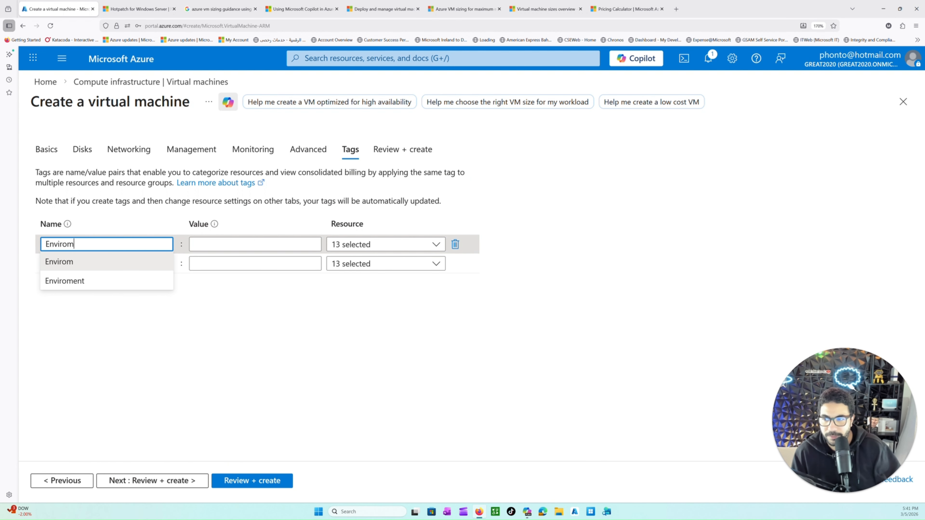
{"action": "left_click", "coordinate": [99, 283]}
{"action": "left_click", "coordinate": [204, 246]}
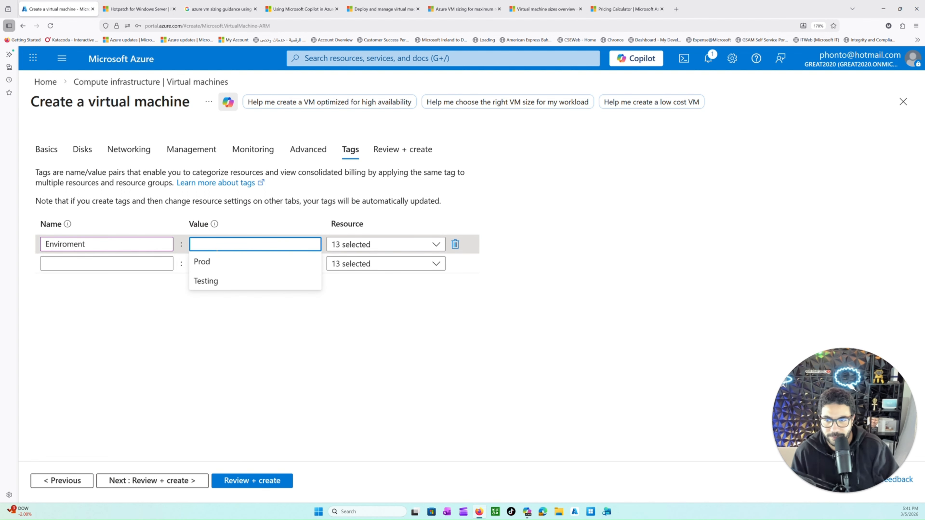
{"action": "left_click", "coordinate": [223, 262]}
Step: Add a second tag, Created by, with the creator's first name as its value
{"action": "left_click", "coordinate": [105, 263]}
{"action": "type", "text": "c"}
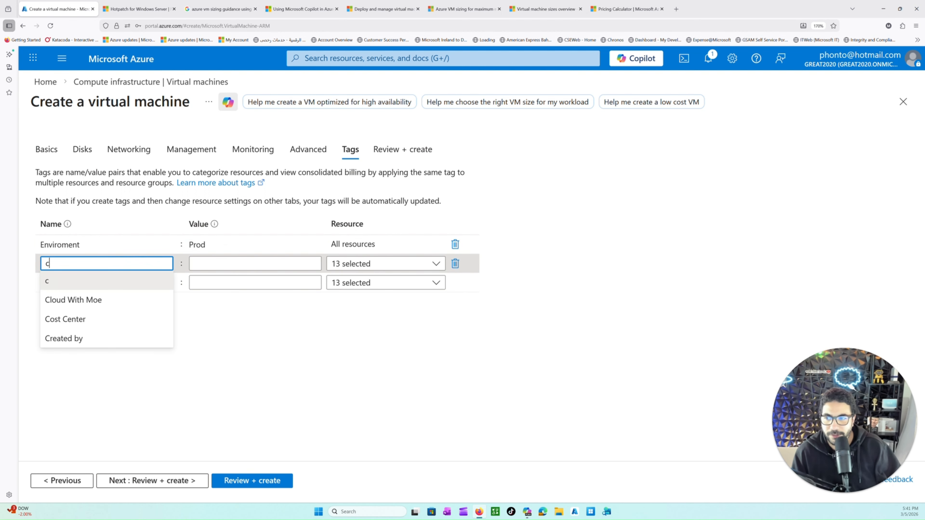
{"action": "type", "text": "reated"}
{"action": "left_click", "coordinate": [93, 300]}
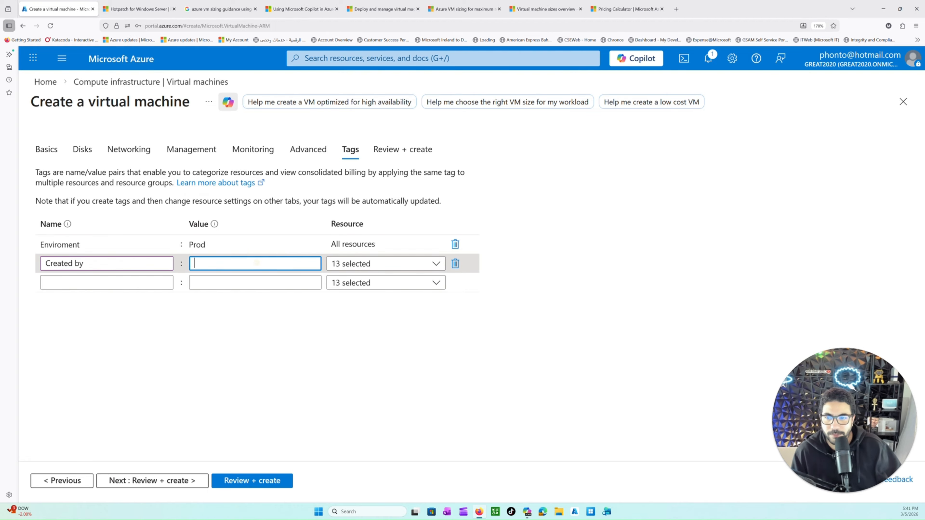
{"action": "type", "text": "Moe"}
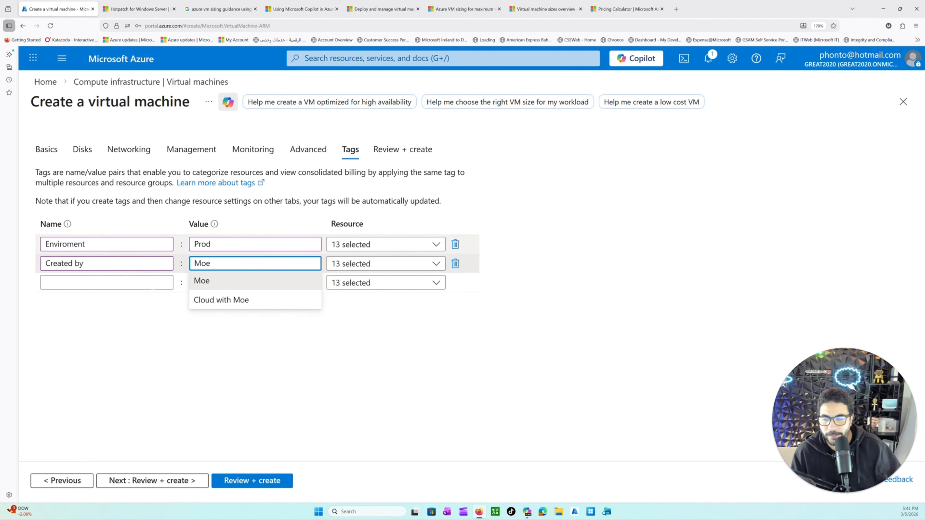
Step: Add a third tag named Resource Type with the value Virtual Machine
{"action": "left_click", "coordinate": [122, 282]}
{"action": "type", "text": "Reso"}
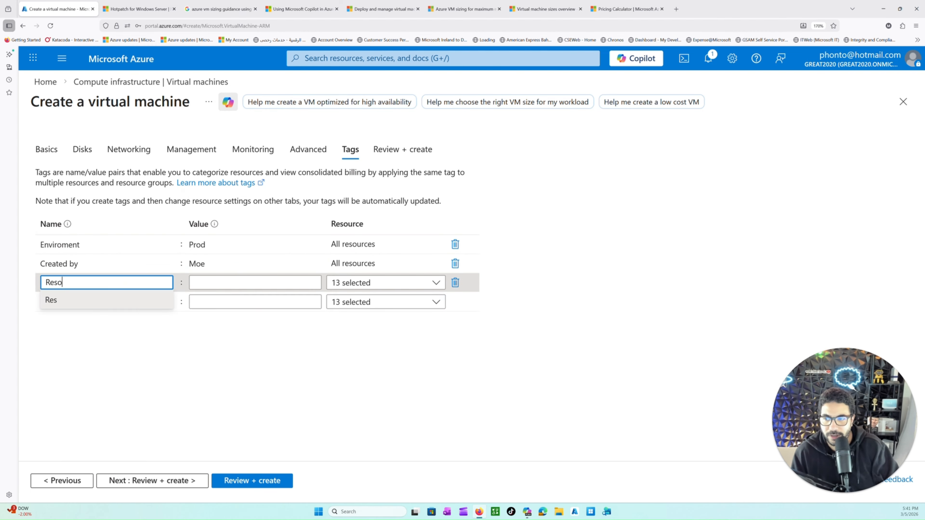
{"action": "type", "text": "urce"}
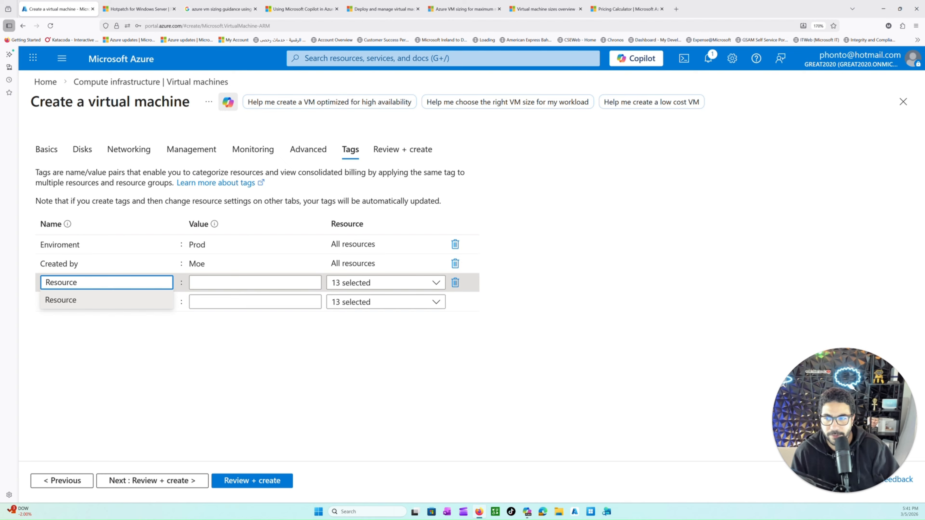
{"action": "type", "text": " Type"}
{"action": "key", "text": "Tab"}
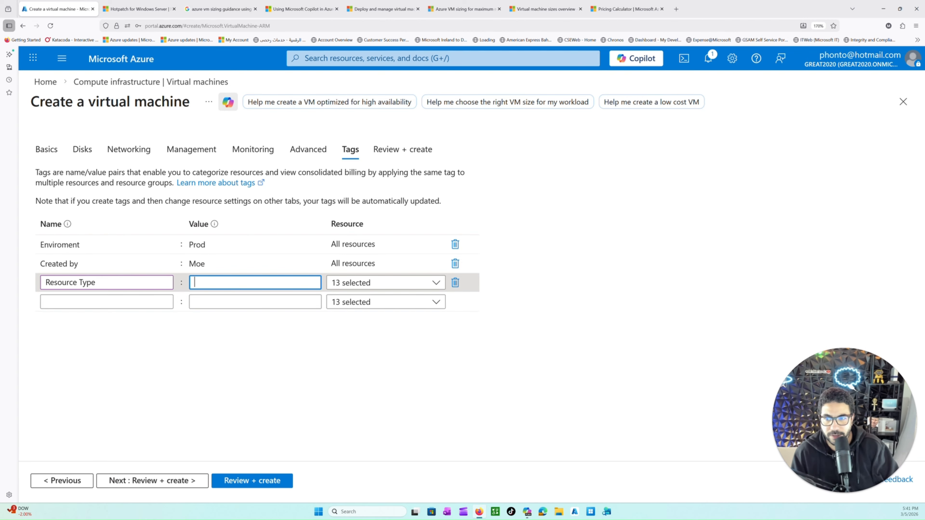
{"action": "type", "text": "Virtual Machine"}
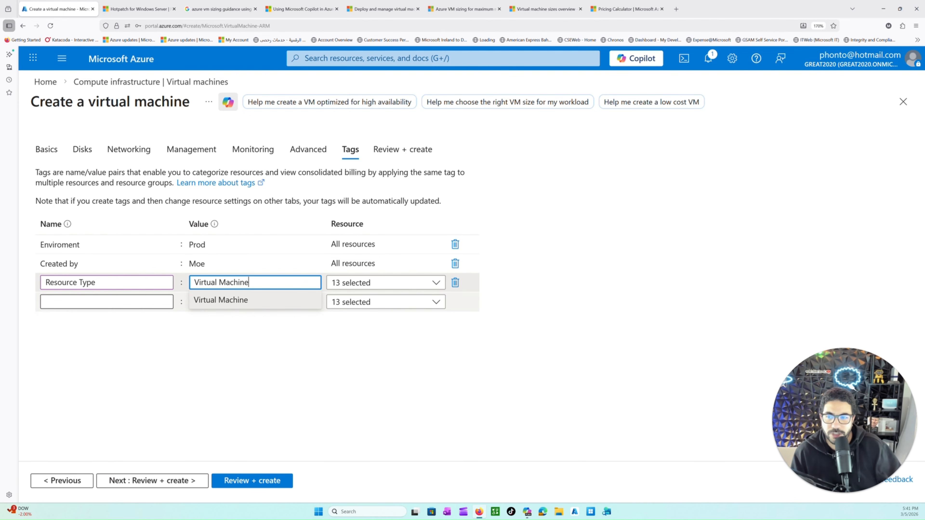
Step: Add a fourth tag named App type with the value webserver
{"action": "left_click", "coordinate": [99, 302]}
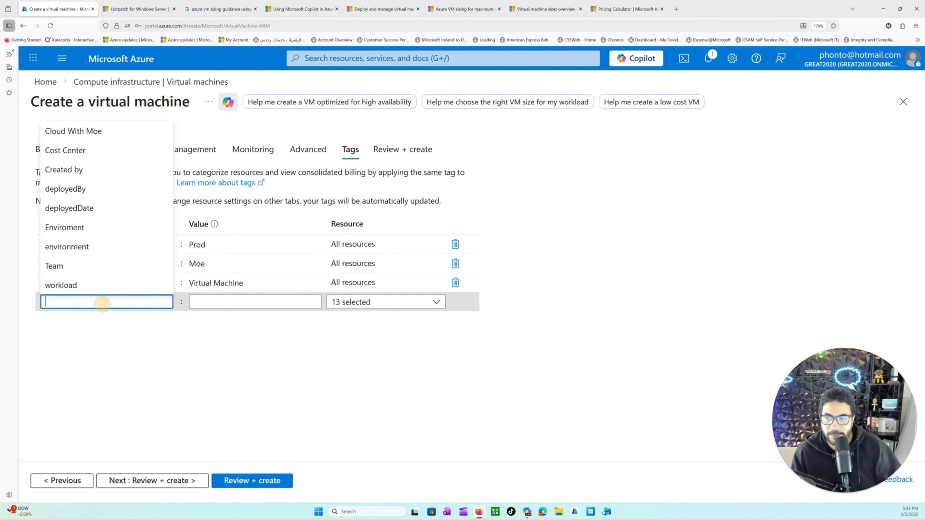
{"action": "type", "text": "App t"}
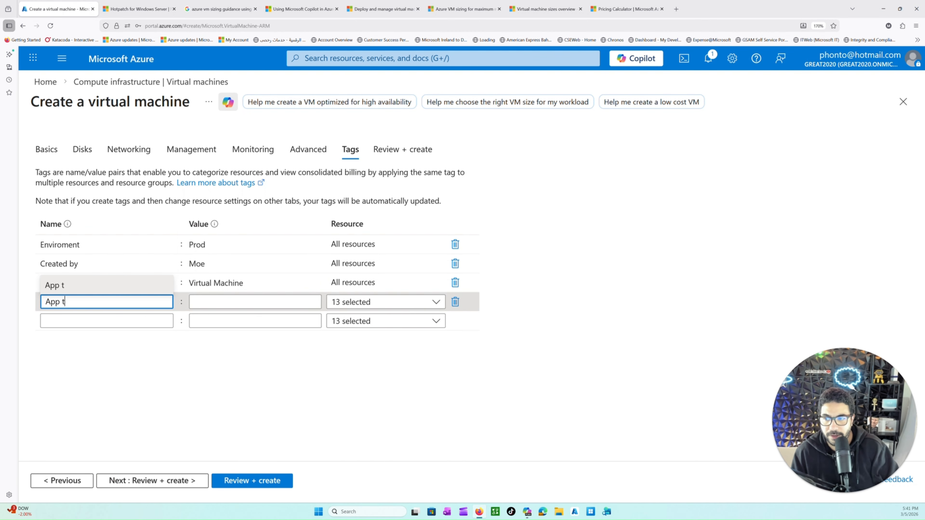
{"action": "type", "text": "ype"}
{"action": "key", "text": "Tab"}
{"action": "type", "text": "webs"}
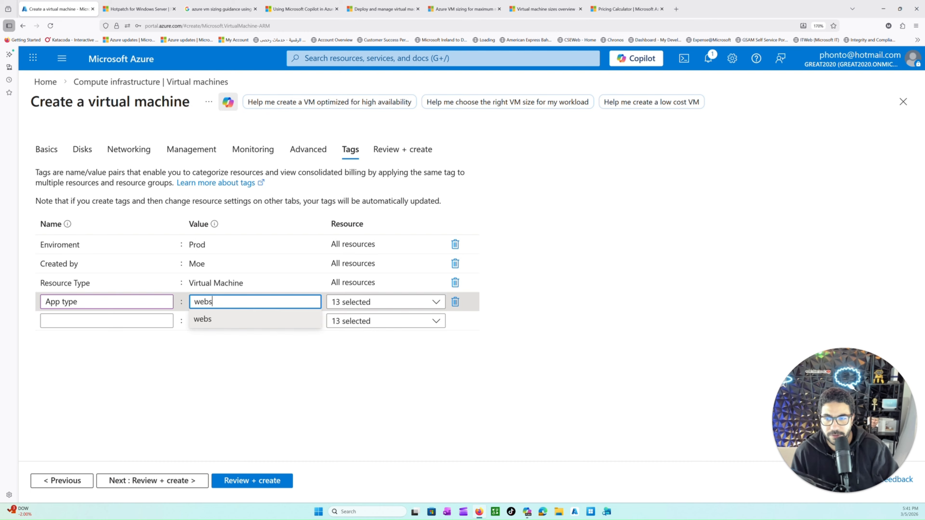
{"action": "type", "text": "erver"}
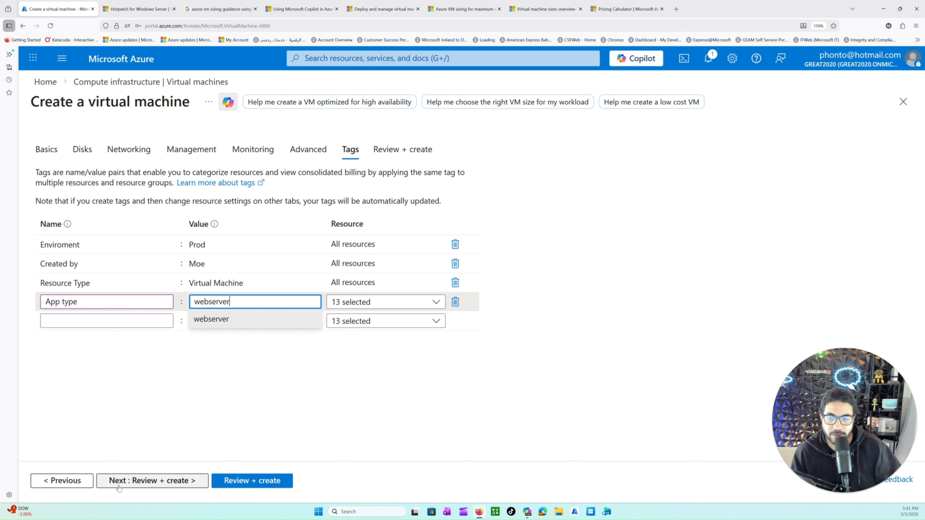
Step: Validate the configuration, create the virtual machine web1, and open its resource page once the deployment completes
{"action": "left_click", "coordinate": [224, 484]}
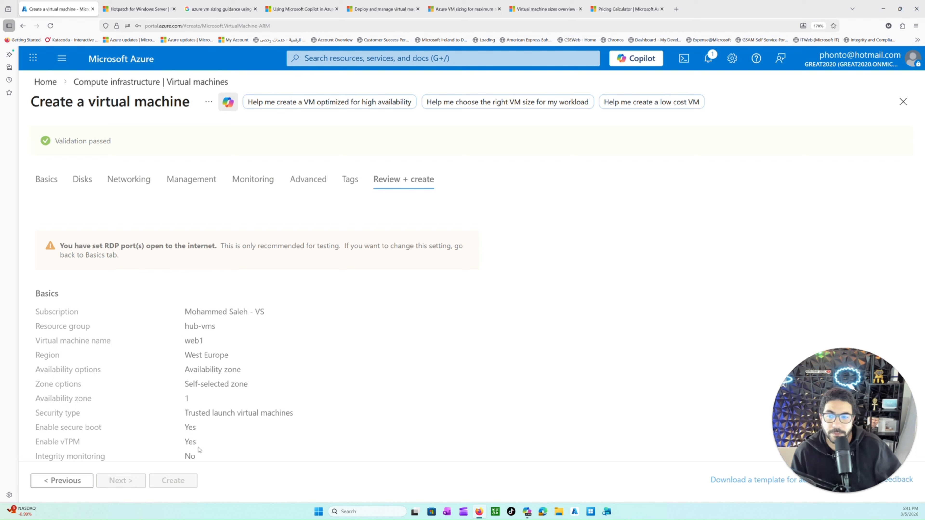
{"action": "left_click", "coordinate": [186, 481]}
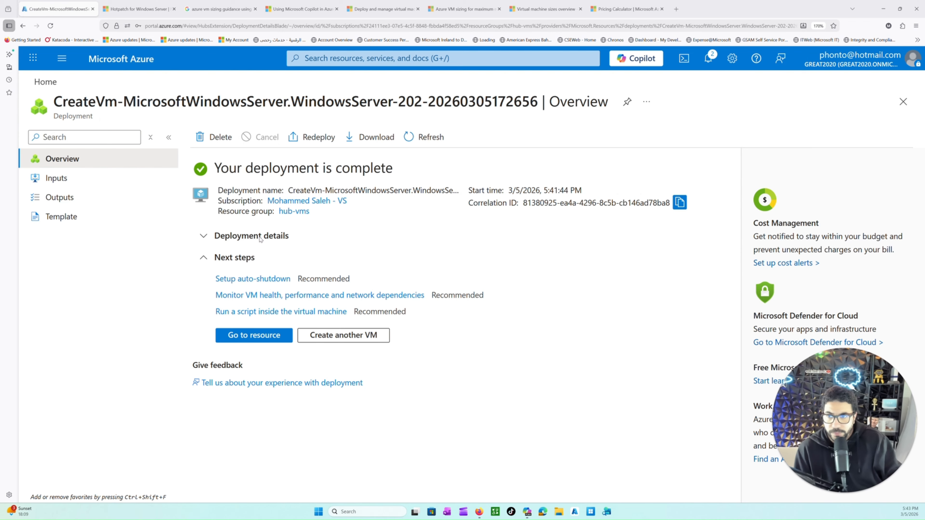
{"action": "left_click", "coordinate": [259, 336]}
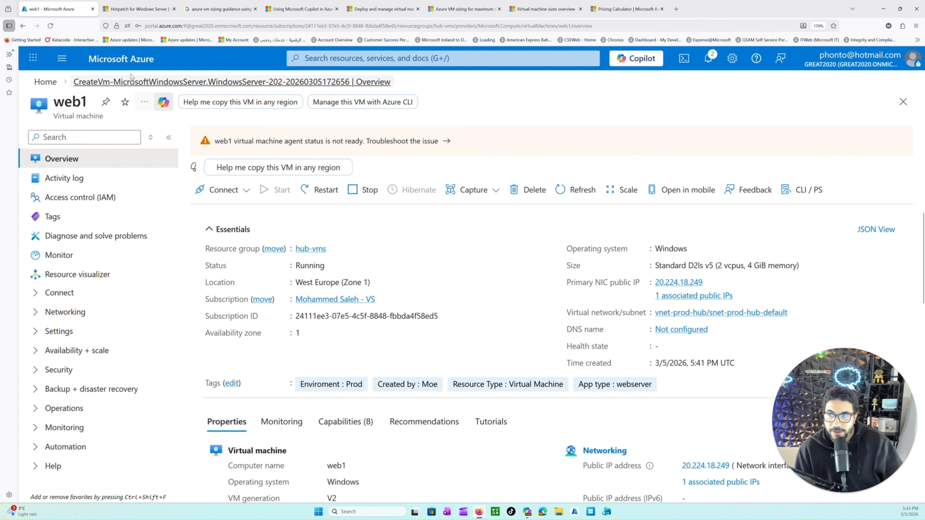
Step: Return to the portal home and open the hub-vms resource group to examine the resources deployed with web1
{"action": "left_click", "coordinate": [128, 60]}
{"action": "left_click", "coordinate": [318, 116]}
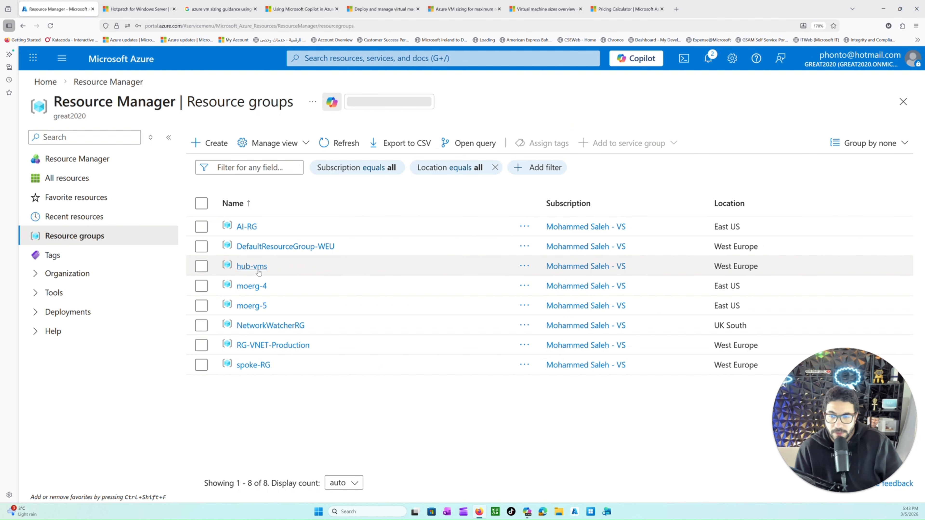
{"action": "left_click", "coordinate": [251, 266]}
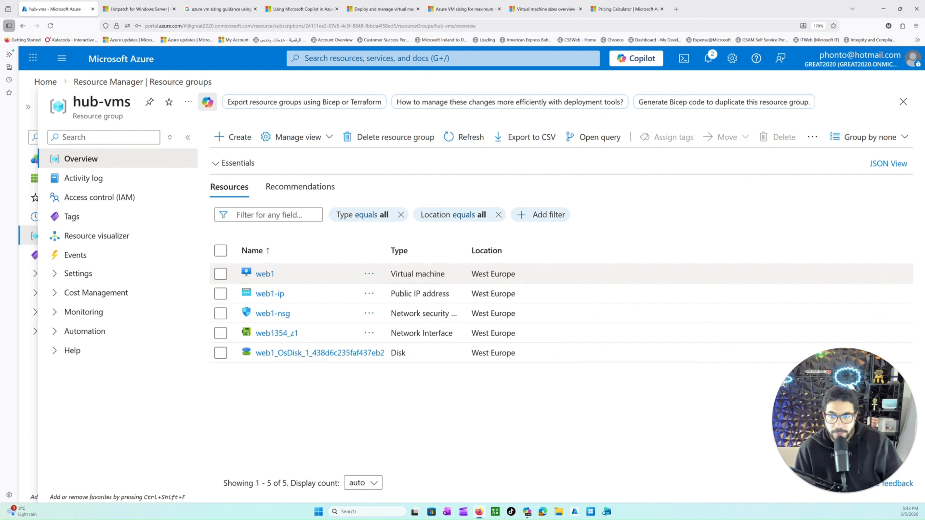
Step: Select all five resources deployed with web1 in the hub-vms resource group one by one and clear the selection
{"action": "left_click", "coordinate": [221, 276]}
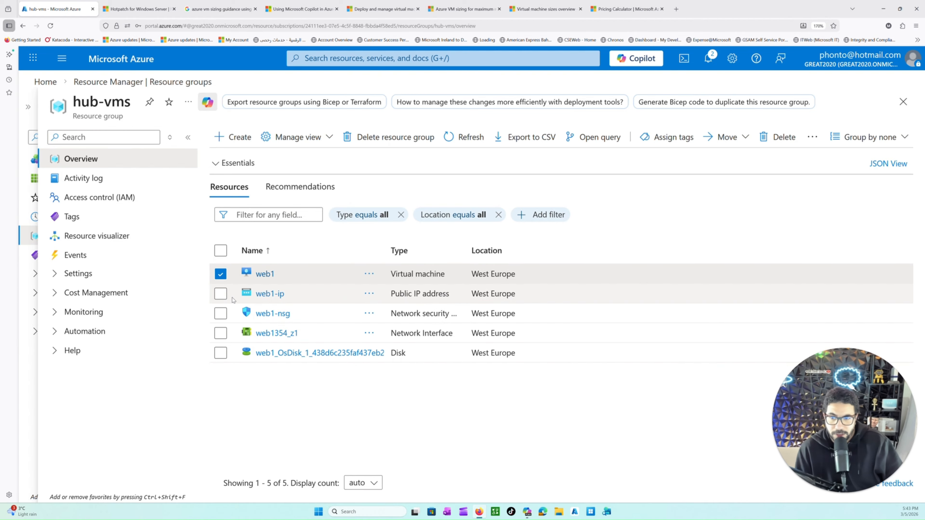
{"action": "left_click", "coordinate": [220, 294]}
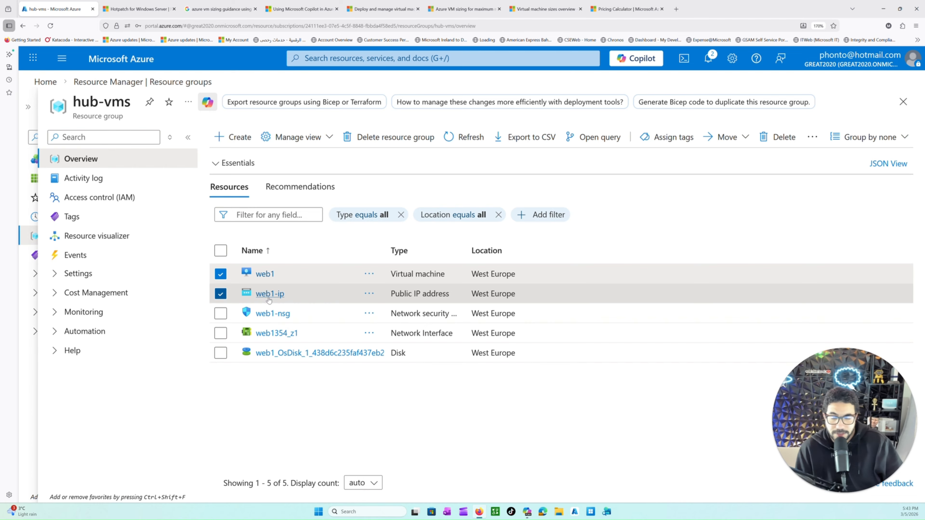
{"action": "left_click", "coordinate": [221, 314]}
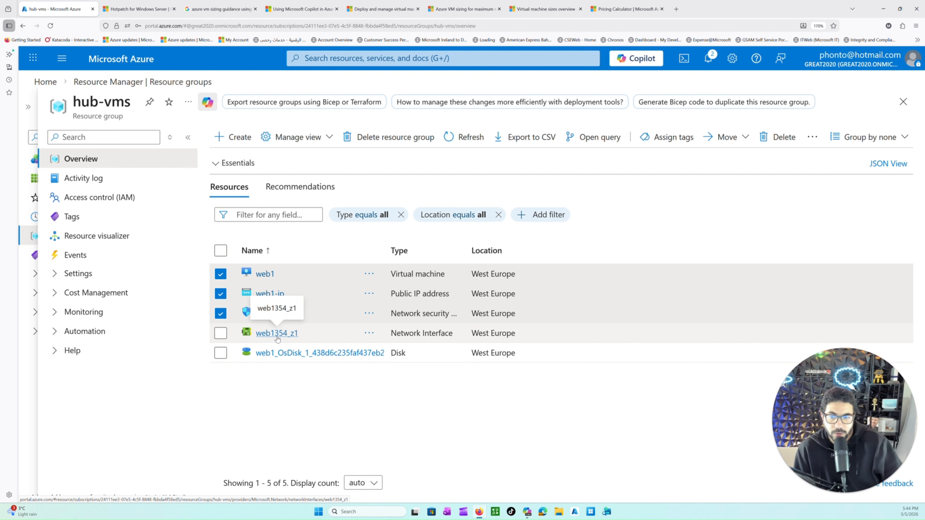
{"action": "left_click", "coordinate": [220, 334]}
{"action": "left_click", "coordinate": [220, 353]}
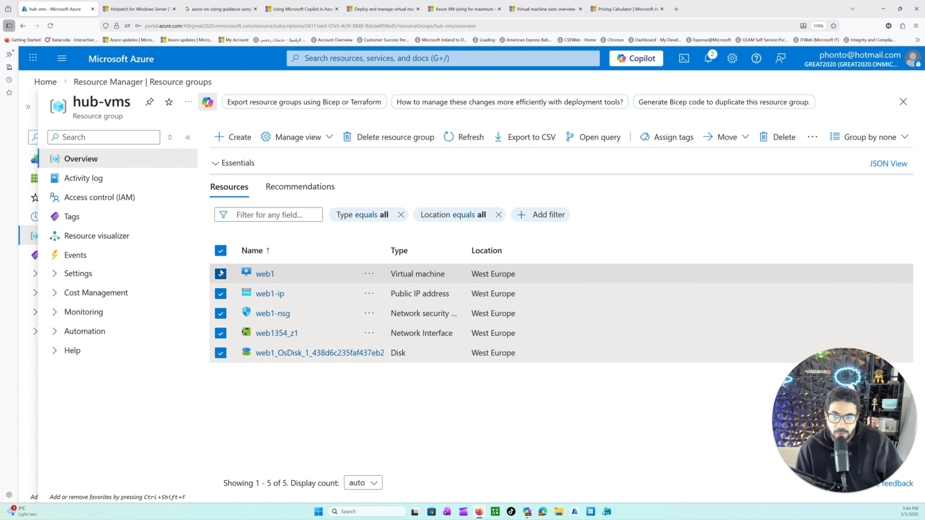
{"action": "left_click", "coordinate": [221, 251]}
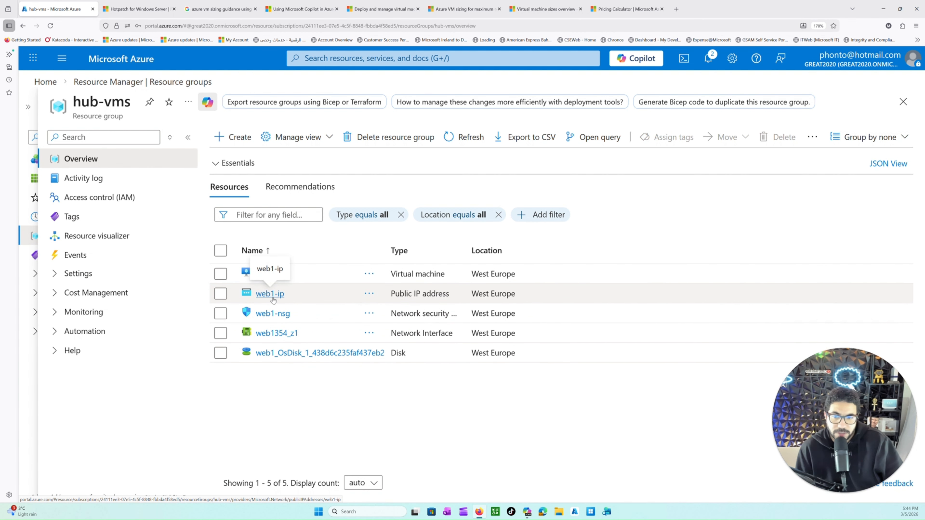
Step: Open the web1 virtual machine's overview and look through its capture and scaling options, closing the scaling pane without changes
{"action": "left_click", "coordinate": [262, 273]}
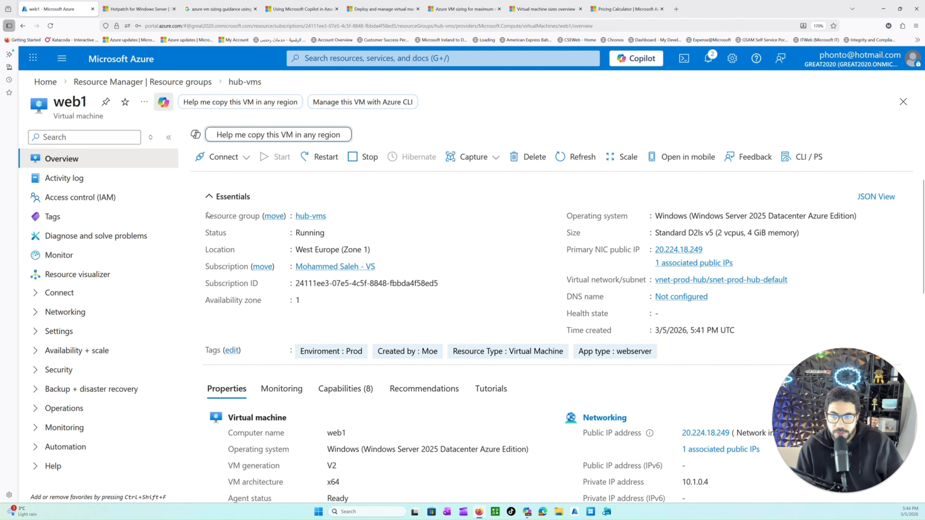
{"action": "left_click_drag", "start_coordinate": [205, 214], "coordinate": [231, 255]}
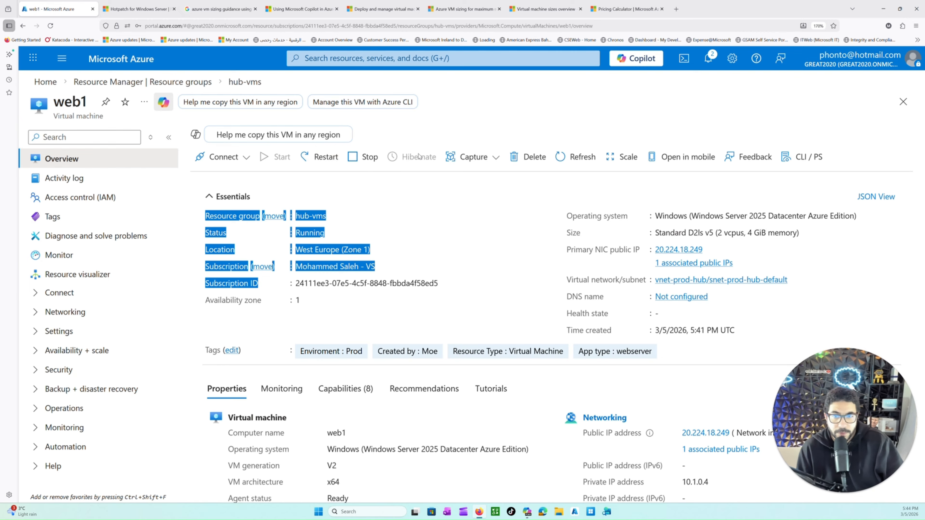
{"action": "left_click", "coordinate": [478, 162]}
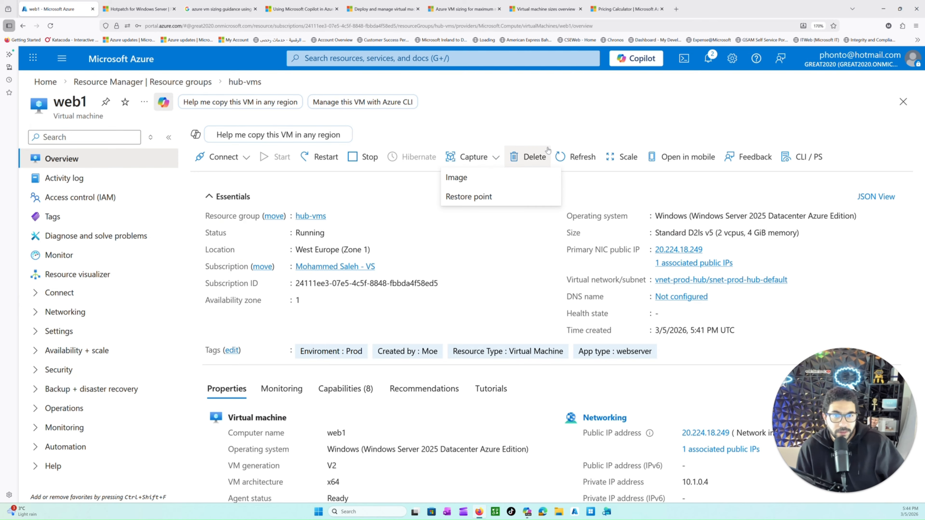
{"action": "left_click", "coordinate": [575, 158]}
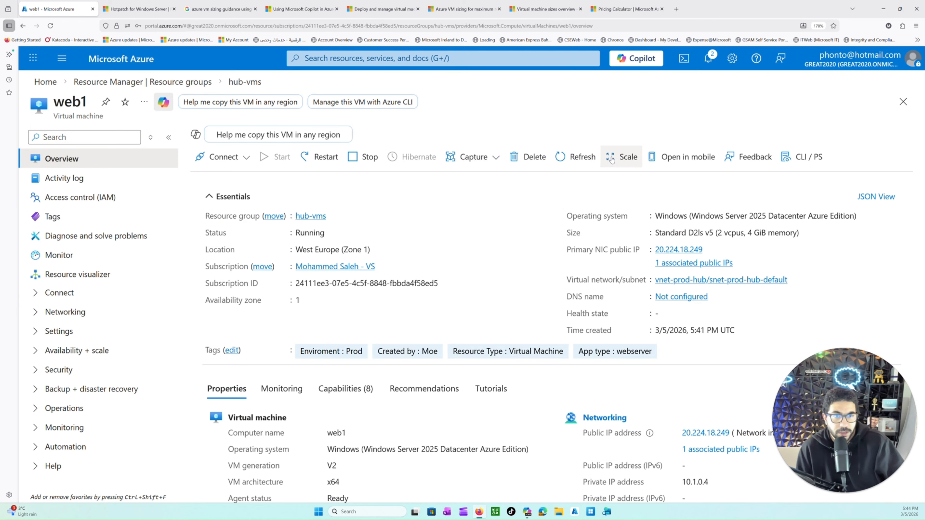
{"action": "left_click", "coordinate": [616, 161]}
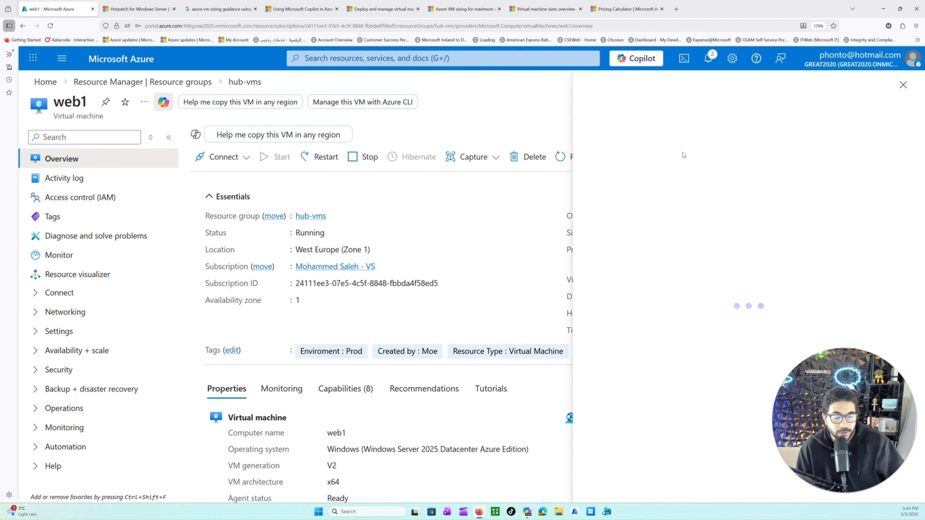
{"action": "left_click", "coordinate": [904, 84]}
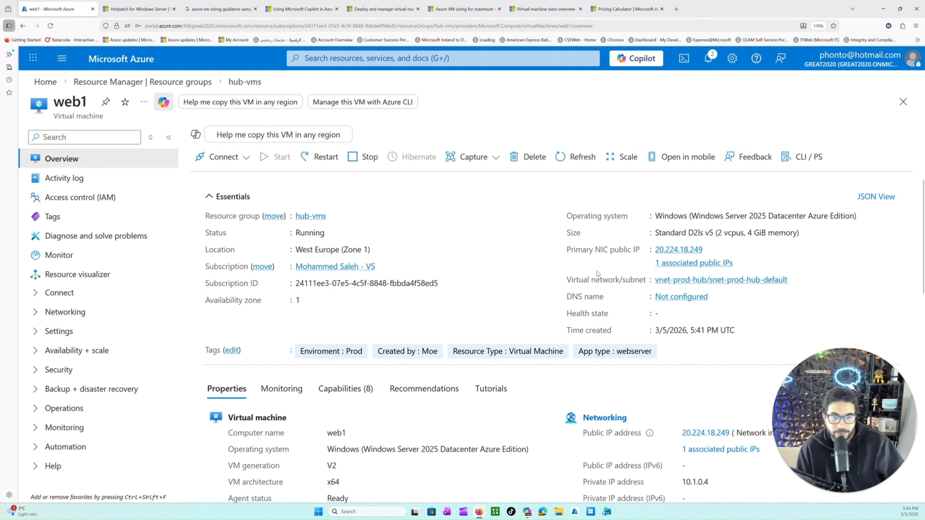
Step: Browse web1's Monitoring, Capabilities, Recommendations and Tutorials sections and return to its Properties
{"action": "scroll", "coordinate": [538, 297], "scroll_direction": "down", "scroll_amount": 5}
{"action": "scroll", "coordinate": [538, 297], "scroll_direction": "up", "scroll_amount": 3}
{"action": "scroll", "coordinate": [537, 297], "scroll_direction": "up", "scroll_amount": 3}
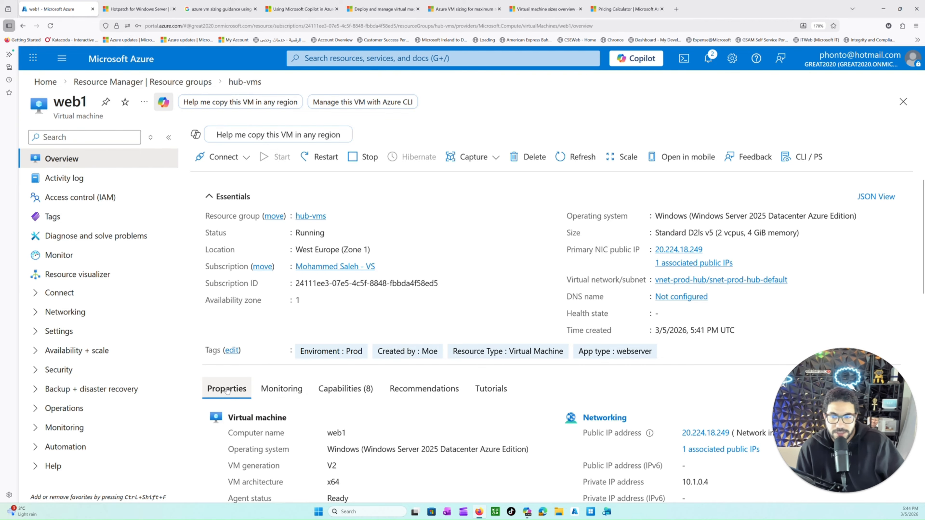
{"action": "left_click", "coordinate": [282, 389]}
{"action": "left_click", "coordinate": [352, 391]}
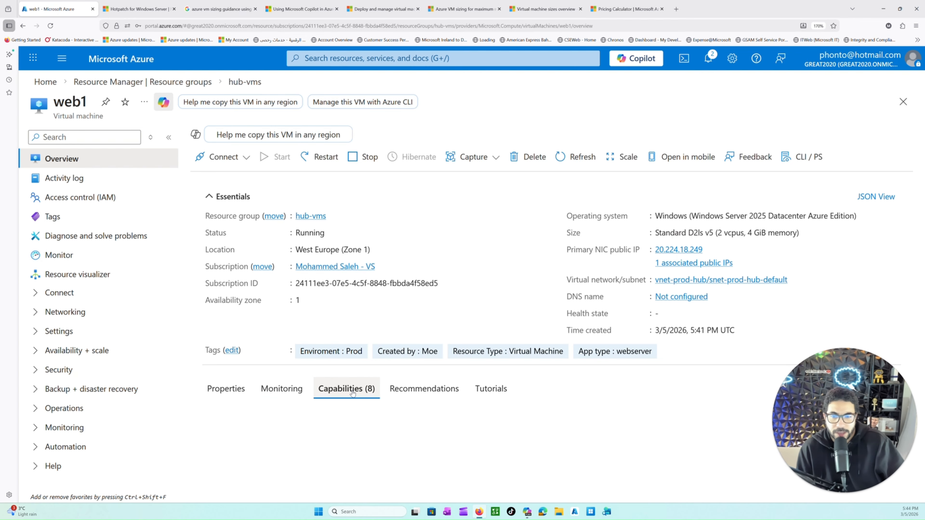
{"action": "left_click", "coordinate": [424, 389]}
{"action": "left_click", "coordinate": [491, 389]}
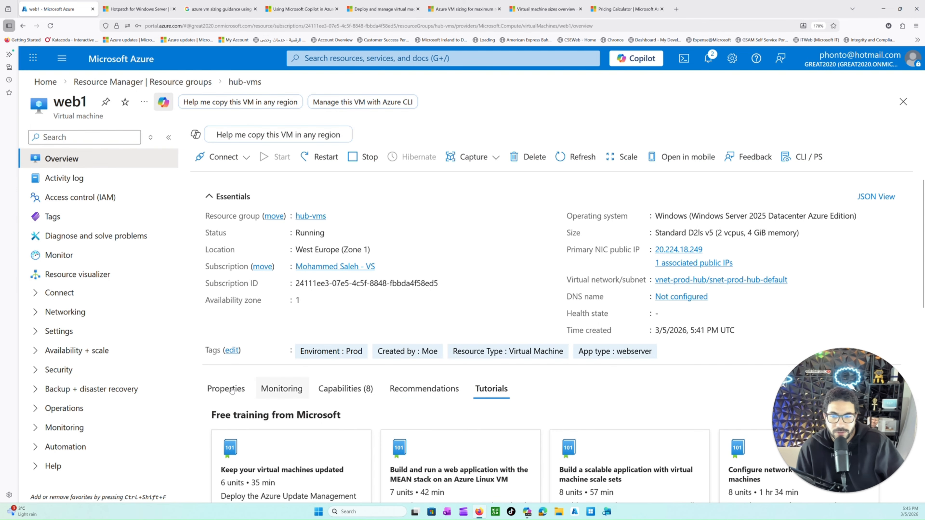
{"action": "left_click", "coordinate": [232, 391]}
{"action": "scroll", "coordinate": [407, 382], "scroll_direction": "down", "scroll_amount": 3}
{"action": "scroll", "coordinate": [353, 316], "scroll_direction": "up", "scroll_amount": 3}
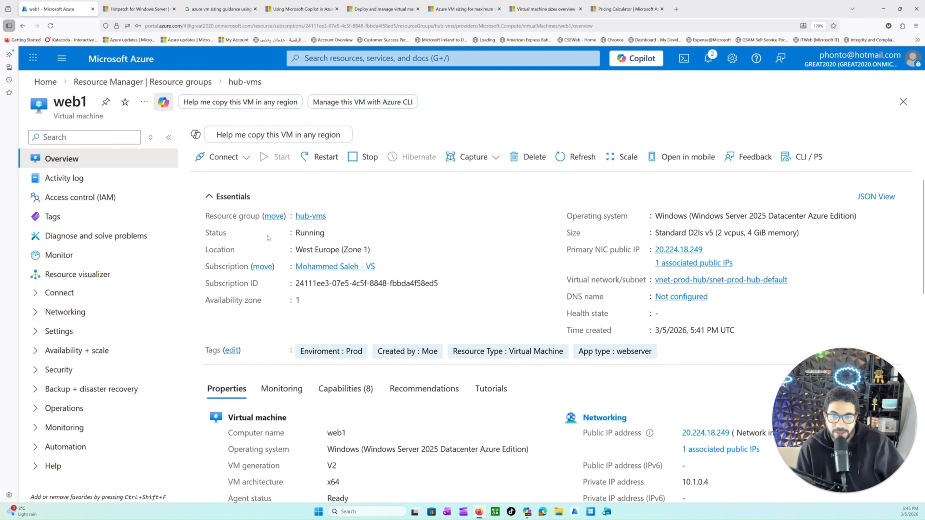
Step: Examine web1's status, resource group, location, subscription ID and availability zone in the essentials
{"action": "left_click_drag", "start_coordinate": [293, 236], "coordinate": [313, 233]}
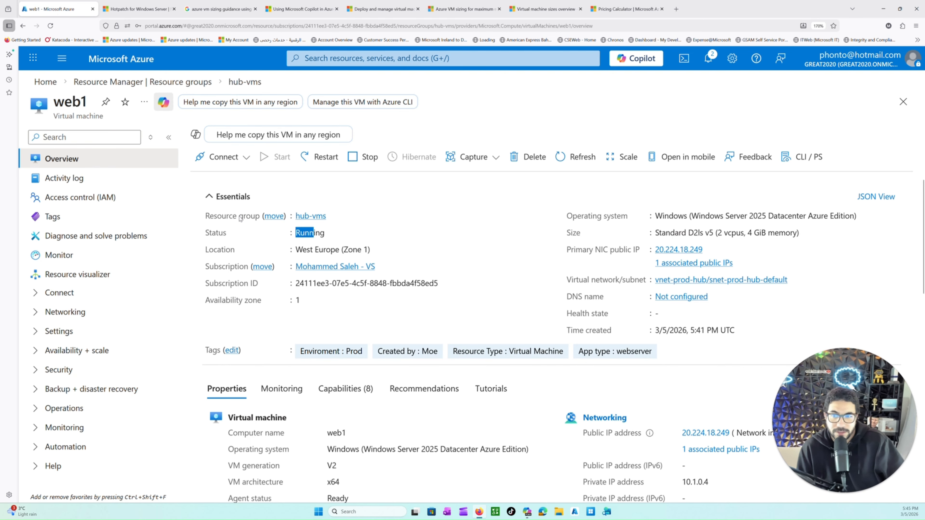
{"action": "left_click_drag", "start_coordinate": [233, 218], "coordinate": [243, 218]}
{"action": "left_click_drag", "start_coordinate": [302, 252], "coordinate": [315, 255]}
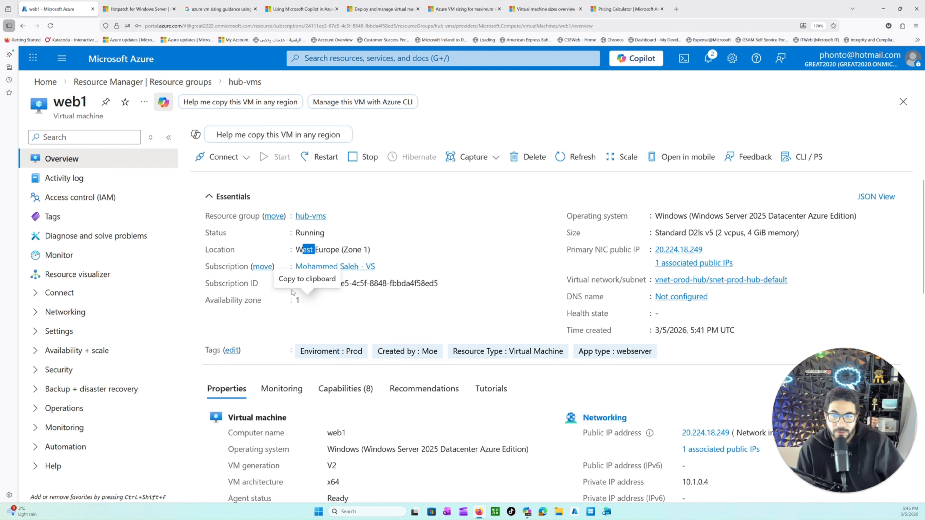
{"action": "left_click_drag", "start_coordinate": [230, 286], "coordinate": [380, 293]}
{"action": "left_click", "coordinate": [350, 329]}
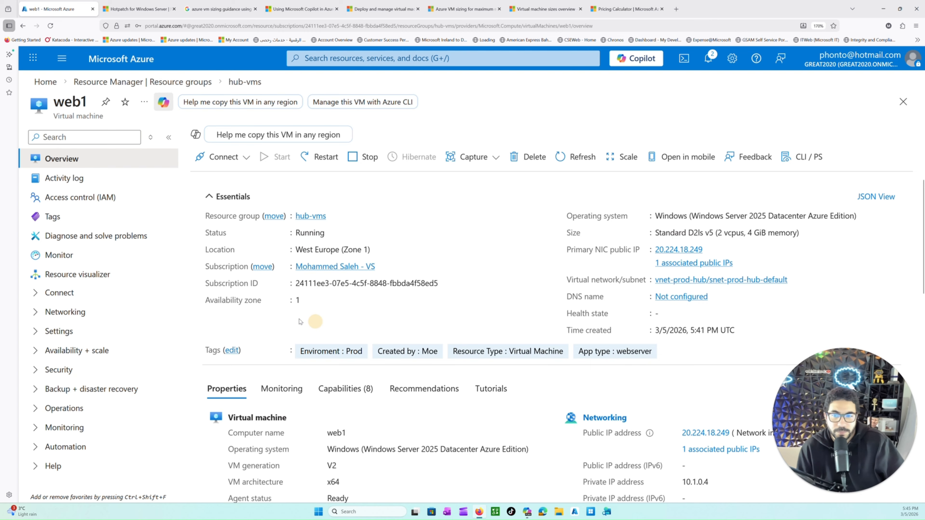
{"action": "left_click_drag", "start_coordinate": [265, 302], "coordinate": [300, 300]}
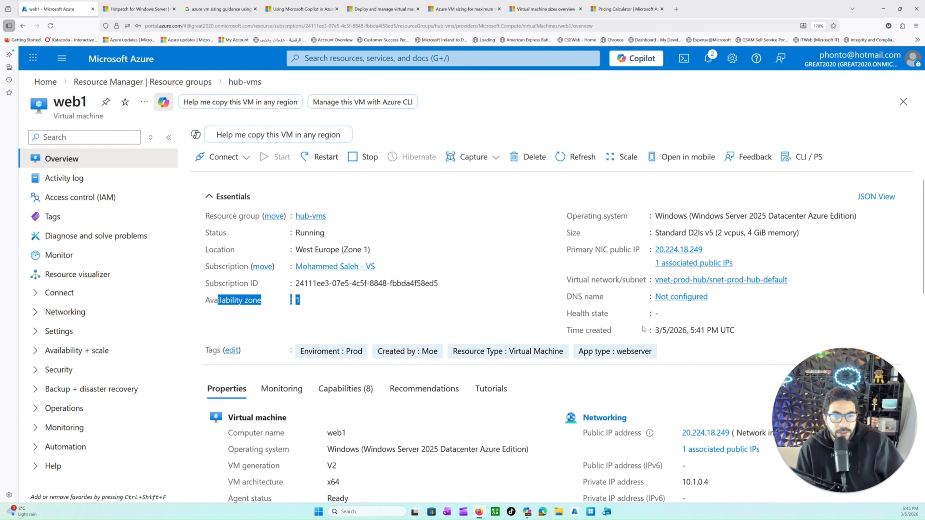
Step: Examine web1's primary public IP, size and operating system in the essentials
{"action": "scroll", "coordinate": [643, 329], "scroll_direction": "down", "scroll_amount": 2}
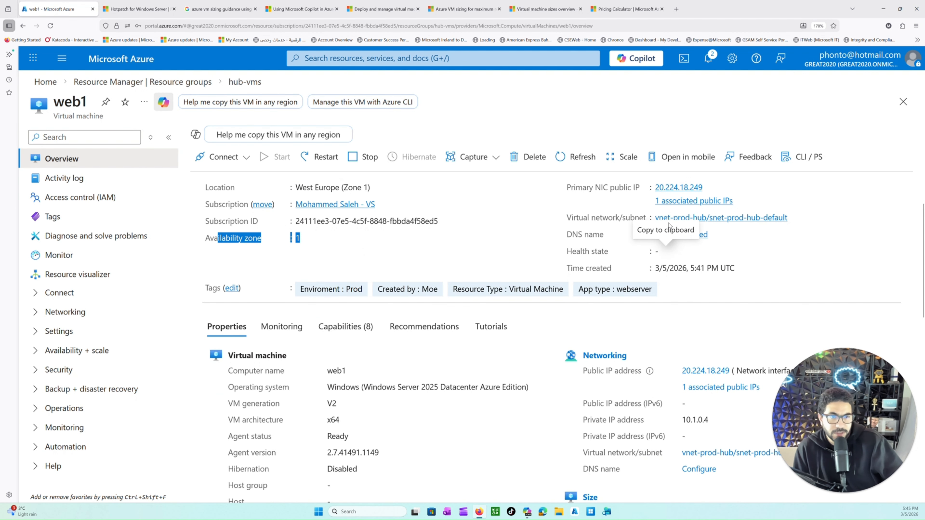
{"action": "scroll", "coordinate": [670, 225], "scroll_direction": "up", "scroll_amount": 2}
{"action": "left_click_drag", "start_coordinate": [571, 250], "coordinate": [694, 250]}
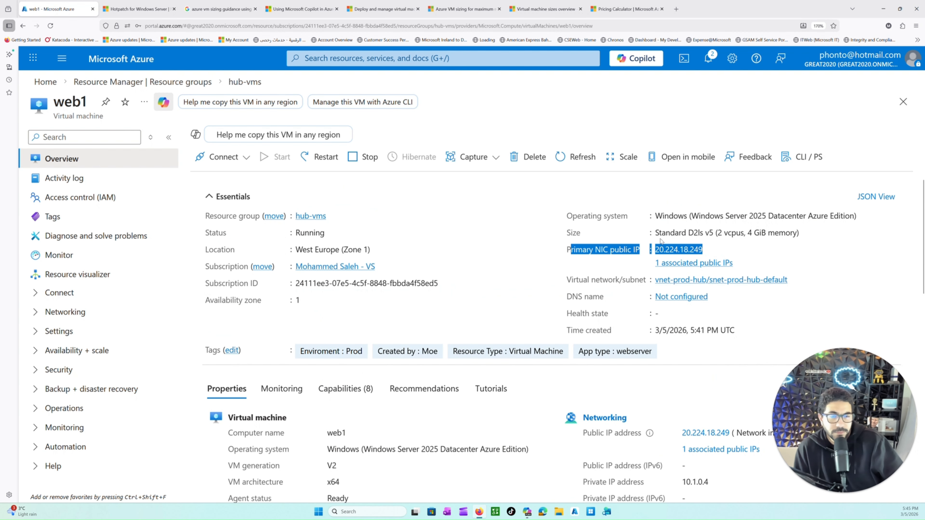
{"action": "left_click_drag", "start_coordinate": [656, 233], "coordinate": [767, 233]}
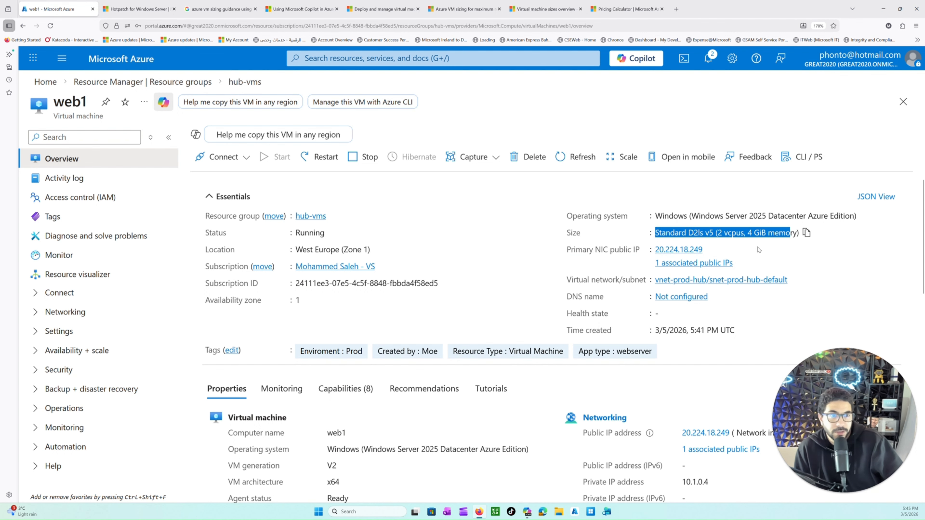
{"action": "left_click_drag", "start_coordinate": [656, 216], "coordinate": [724, 217]}
Step: Review web1's properties, including the agent version, hibernation, VM generation, architecture and security type
{"action": "scroll", "coordinate": [476, 346], "scroll_direction": "down", "scroll_amount": 5}
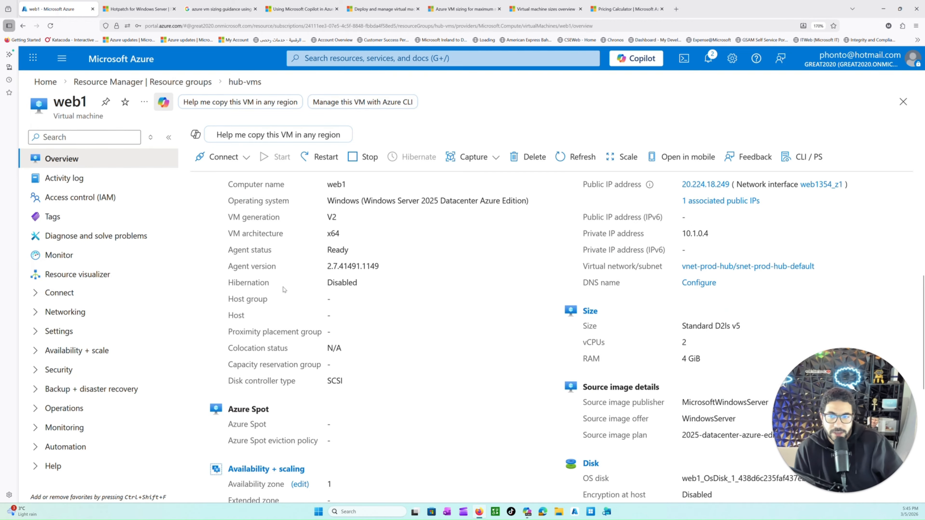
{"action": "left_click_drag", "start_coordinate": [254, 267], "coordinate": [364, 293]}
{"action": "scroll", "coordinate": [328, 286], "scroll_direction": "up", "scroll_amount": 2}
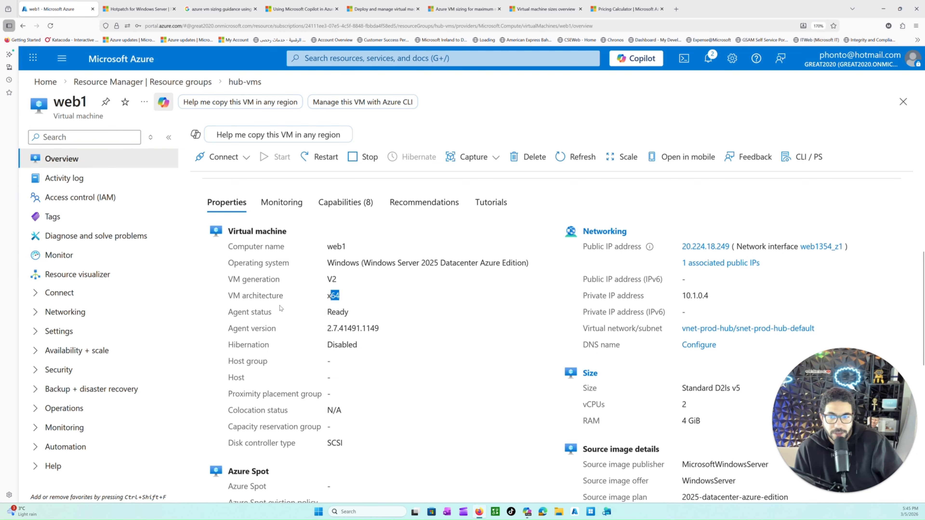
{"action": "left_click_drag", "start_coordinate": [257, 296], "coordinate": [300, 298]}
{"action": "left_click_drag", "start_coordinate": [247, 279], "coordinate": [382, 301]}
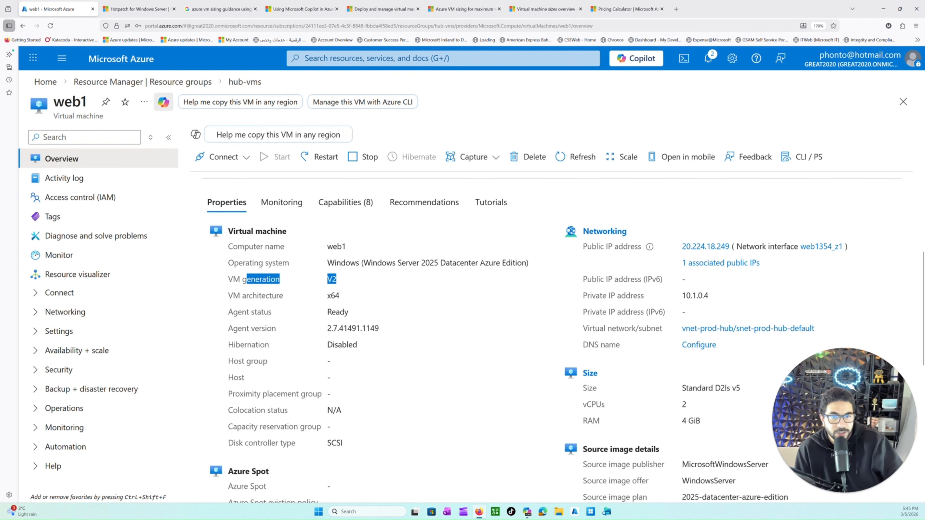
{"action": "left_click_drag", "start_coordinate": [337, 279], "coordinate": [506, 271]}
{"action": "scroll", "coordinate": [517, 288], "scroll_direction": "down", "scroll_amount": 8}
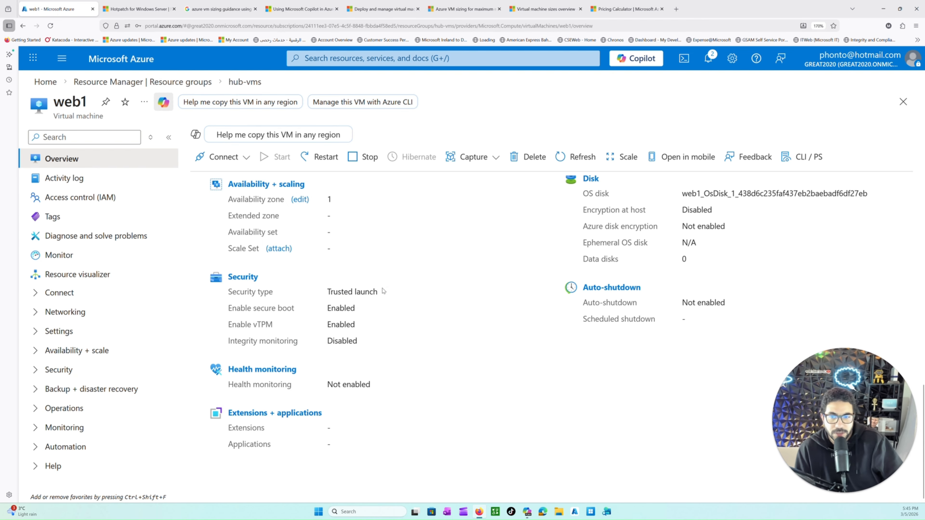
{"action": "left_click_drag", "start_coordinate": [382, 291], "coordinate": [310, 292]}
{"action": "scroll", "coordinate": [539, 359], "scroll_direction": "up", "scroll_amount": 2}
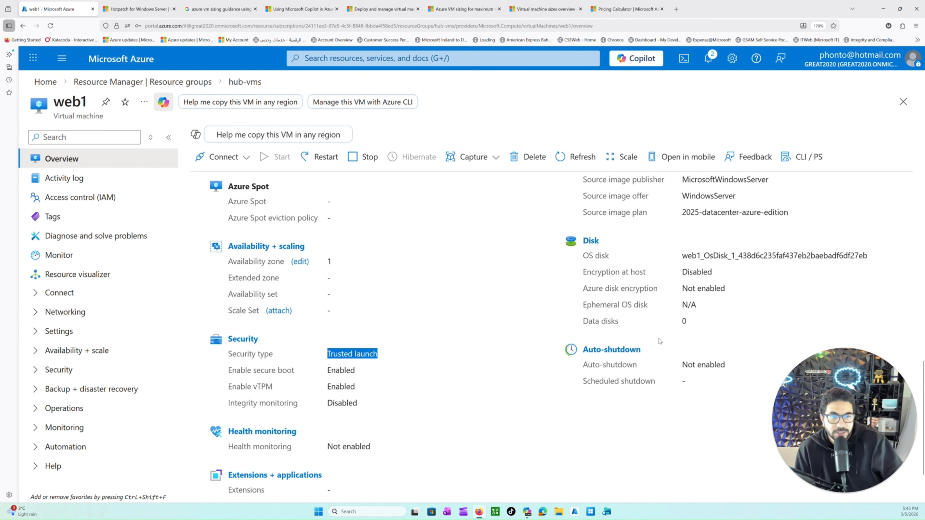
{"action": "scroll", "coordinate": [556, 320], "scroll_direction": "up", "scroll_amount": 10}
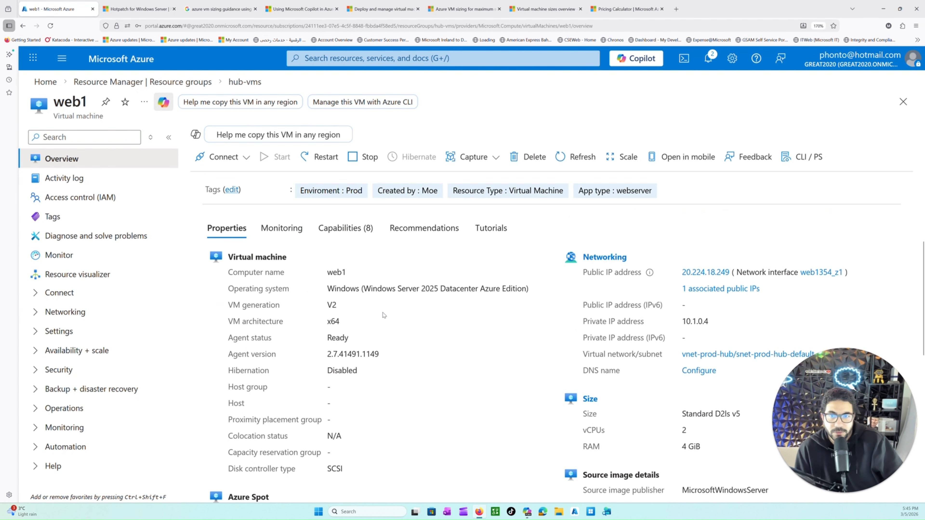
Step: Review web1's monitoring information, including health events, network troubleshooting and the platform metrics charts
{"action": "left_click", "coordinate": [276, 350]}
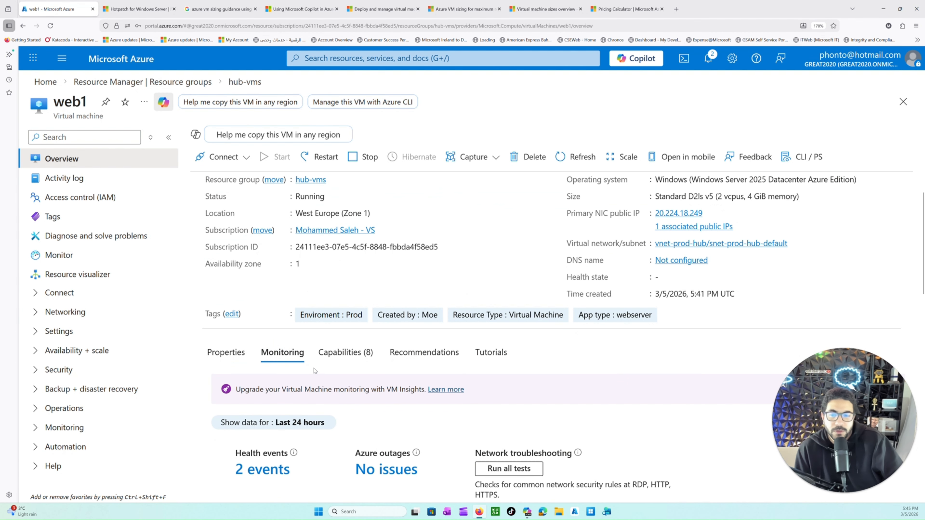
{"action": "scroll", "coordinate": [349, 350], "scroll_direction": "down", "scroll_amount": 6}
{"action": "scroll", "coordinate": [418, 353], "scroll_direction": "down", "scroll_amount": 2}
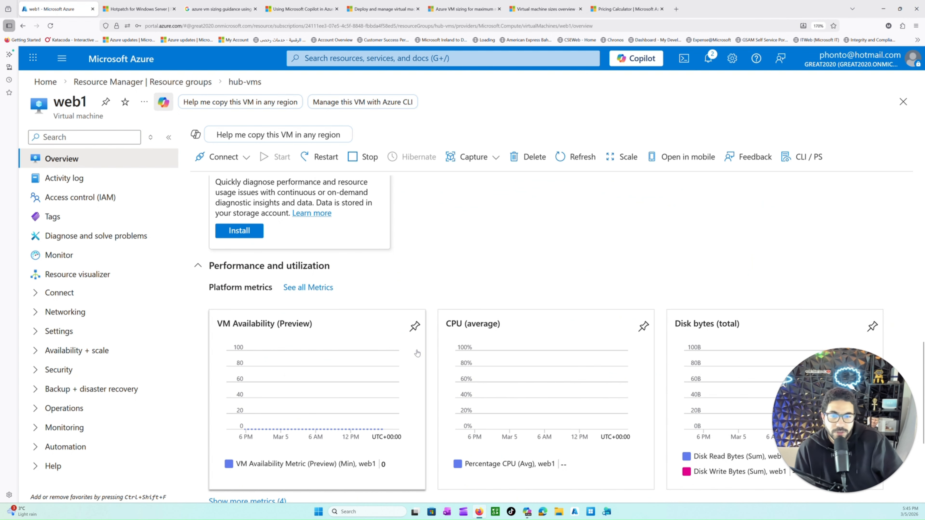
{"action": "scroll", "coordinate": [417, 353], "scroll_direction": "down", "scroll_amount": 4}
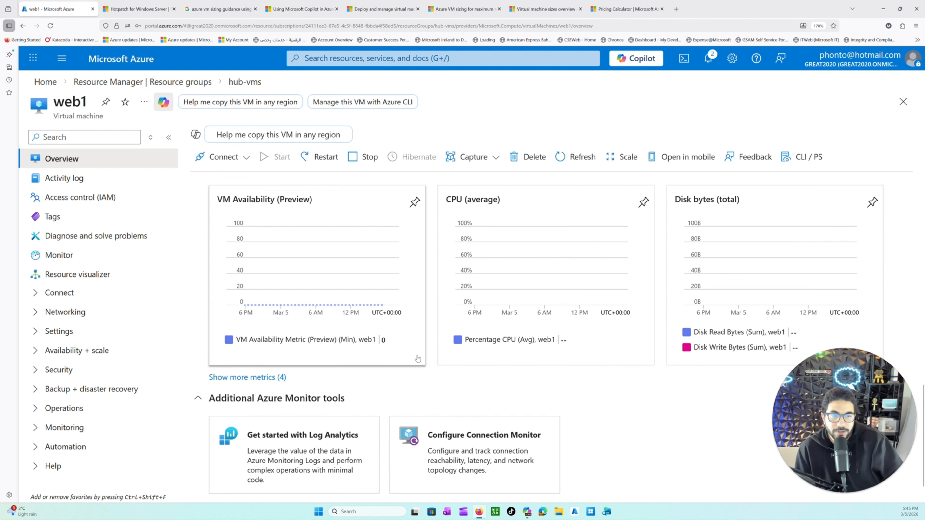
{"action": "scroll", "coordinate": [386, 312], "scroll_direction": "up", "scroll_amount": 10}
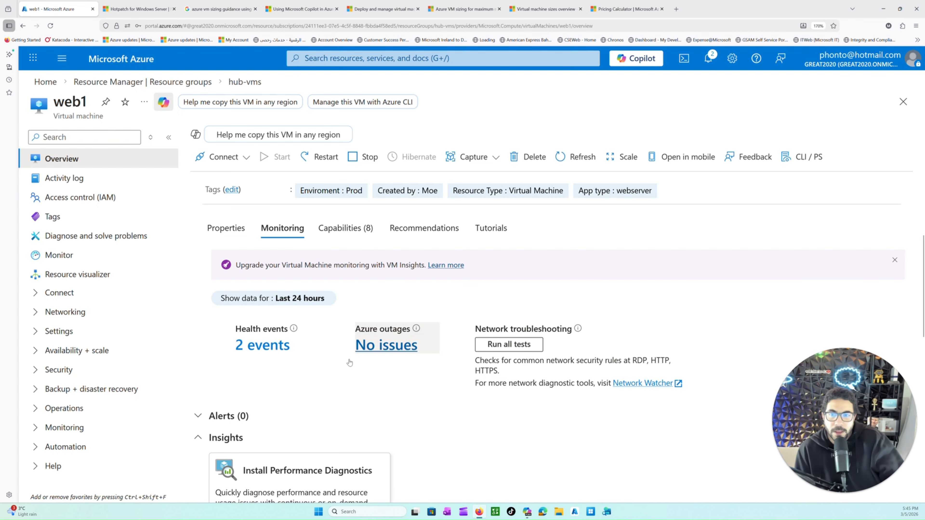
{"action": "scroll", "coordinate": [385, 312], "scroll_direction": "up", "scroll_amount": 4}
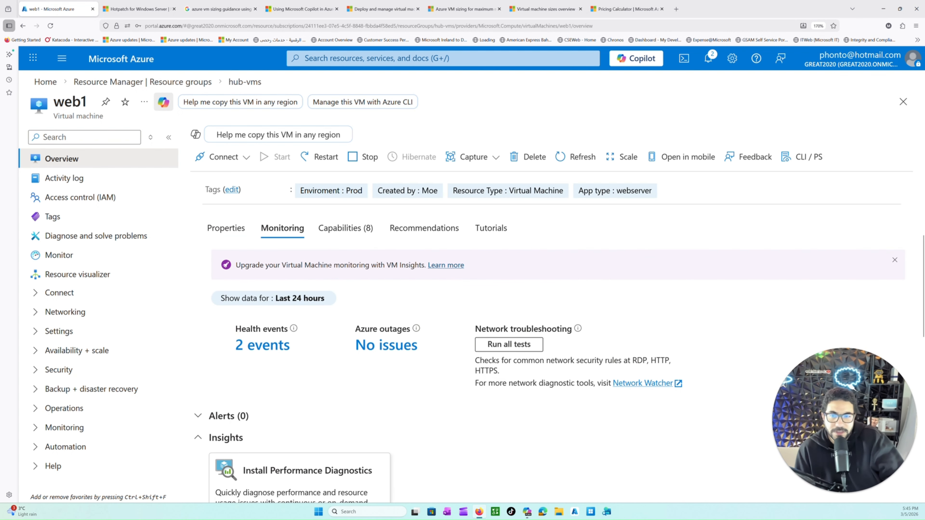
Step: Review the capabilities offered for web1, such as Azure Policy, Backup, Disaster recovery and Auto-shutdown
{"action": "left_click", "coordinate": [346, 228]}
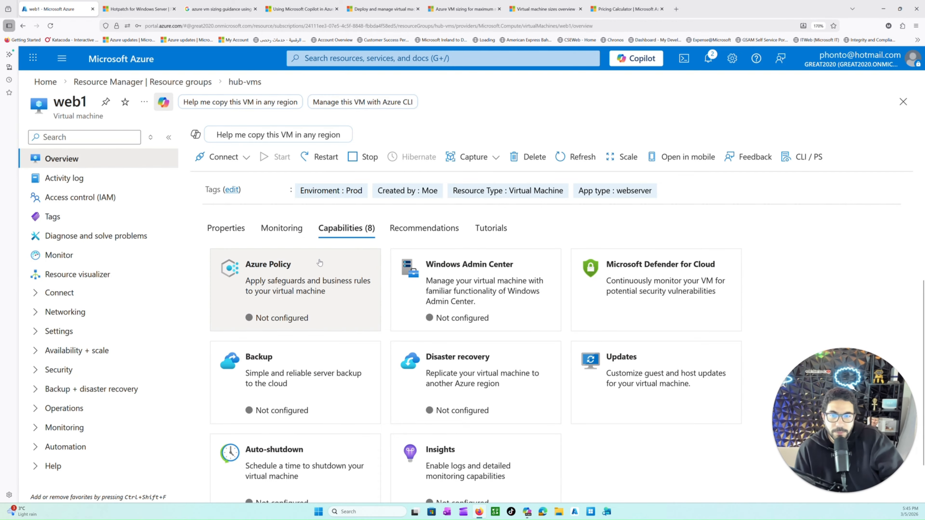
{"action": "scroll", "coordinate": [550, 417], "scroll_direction": "down", "scroll_amount": 2}
{"action": "scroll", "coordinate": [521, 416], "scroll_direction": "up", "scroll_amount": 3}
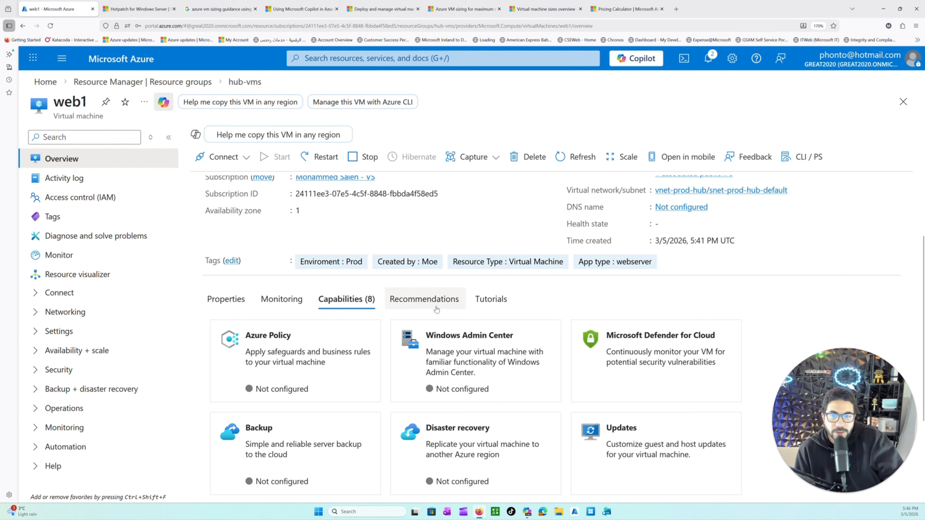
Step: Review web1's recommendations and the free training tutorials from Microsoft
{"action": "left_click", "coordinate": [454, 320]}
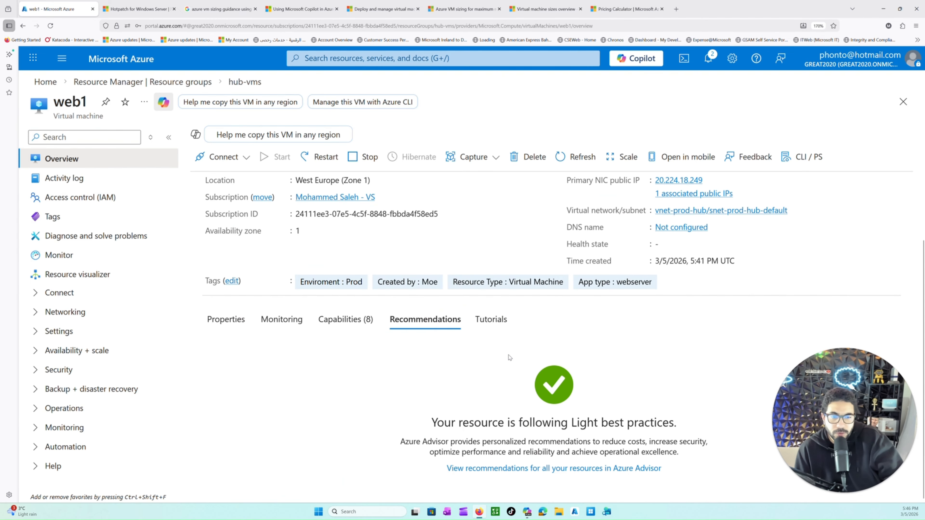
{"action": "left_click", "coordinate": [484, 329]}
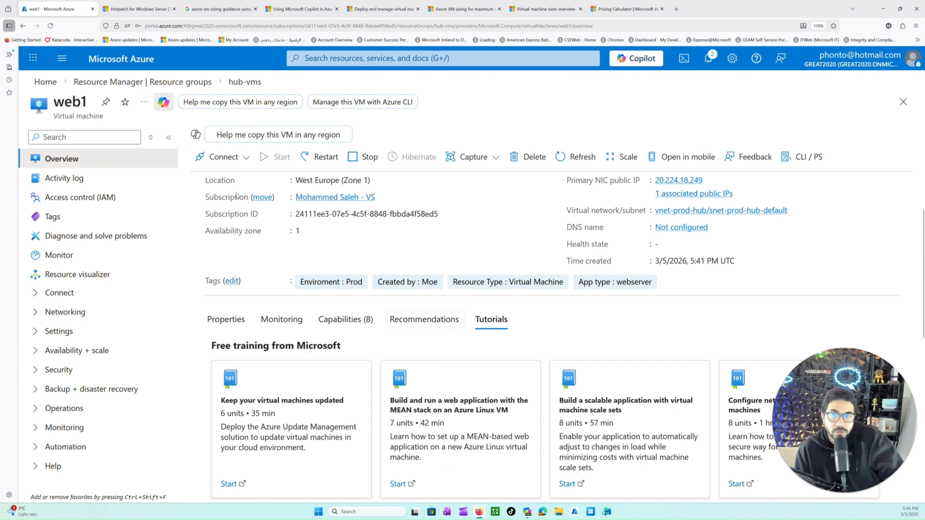
{"action": "left_click", "coordinate": [330, 65]}
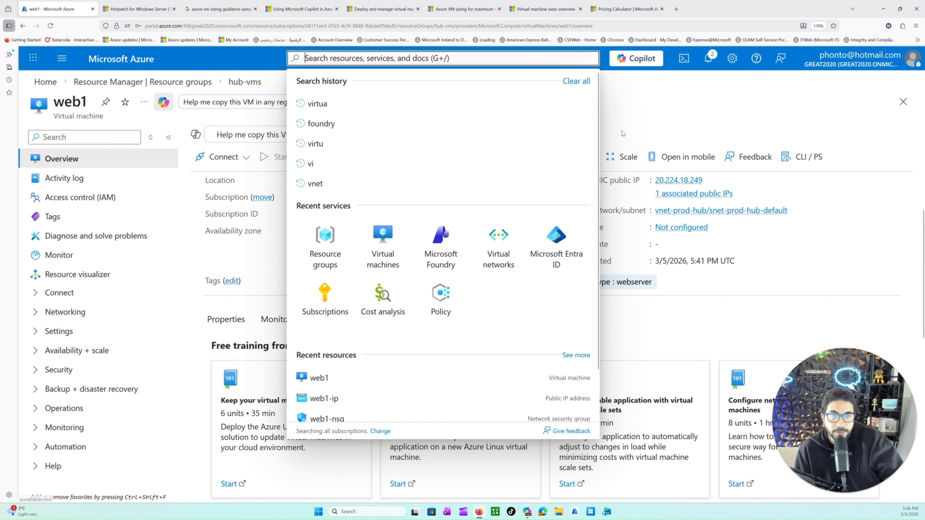
{"action": "left_click", "coordinate": [631, 108]}
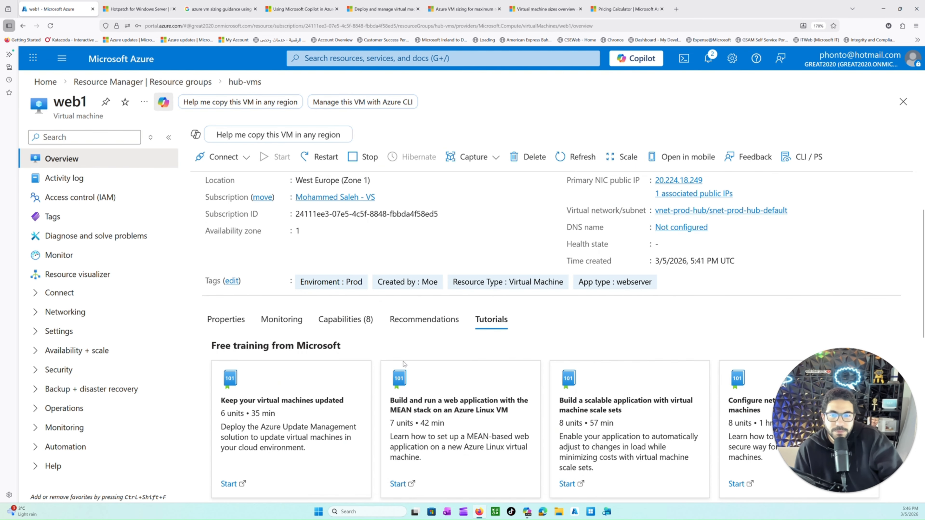
Step: Return to web1's properties and examine its tags in the overview and on the dedicated tags page
{"action": "scroll", "coordinate": [420, 392], "scroll_direction": "up", "scroll_amount": 2}
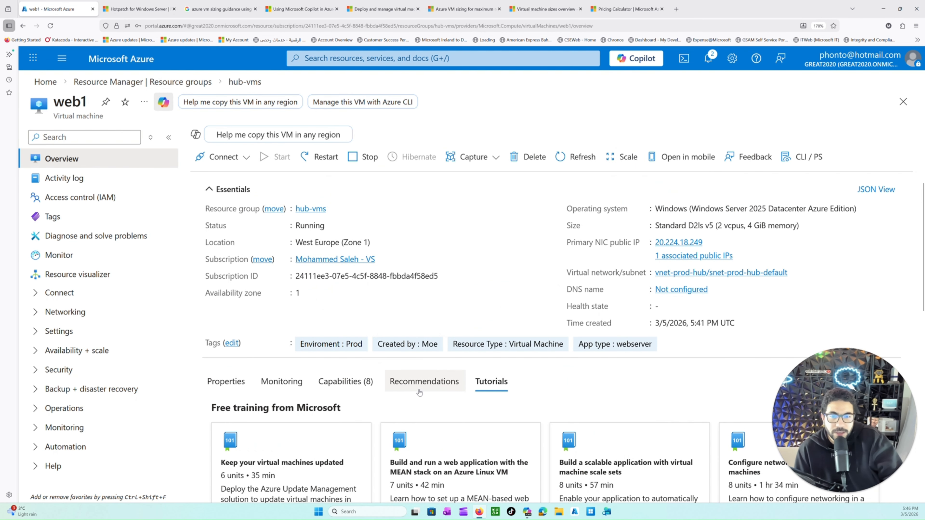
{"action": "left_click", "coordinate": [222, 390]}
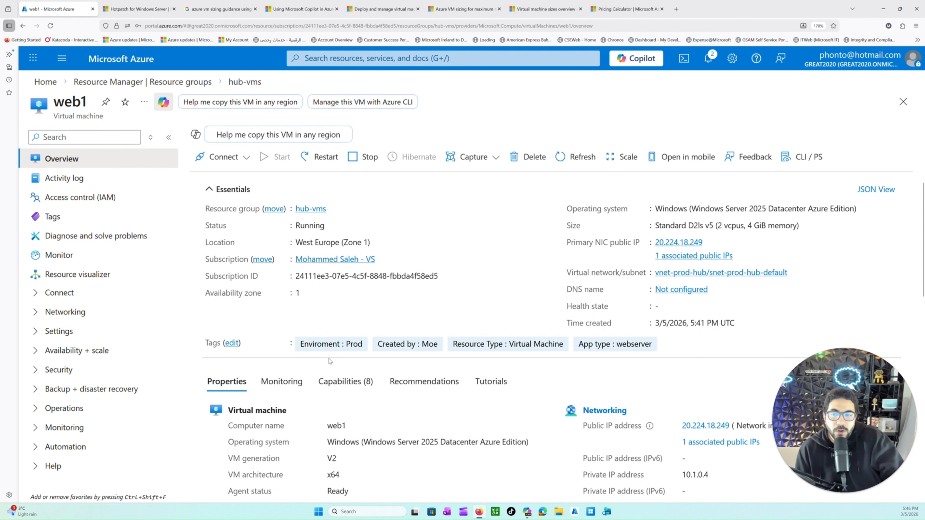
{"action": "left_click_drag", "start_coordinate": [215, 345], "coordinate": [561, 351]}
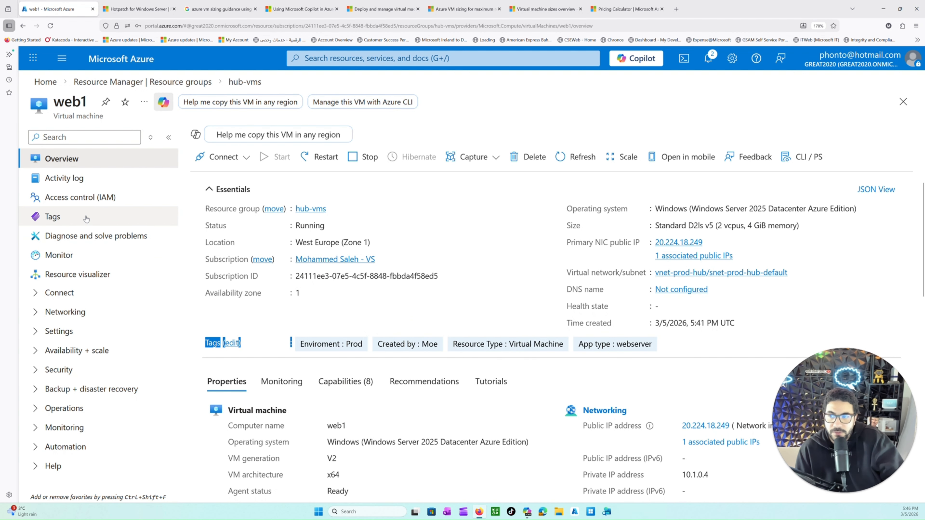
{"action": "left_click", "coordinate": [63, 220]}
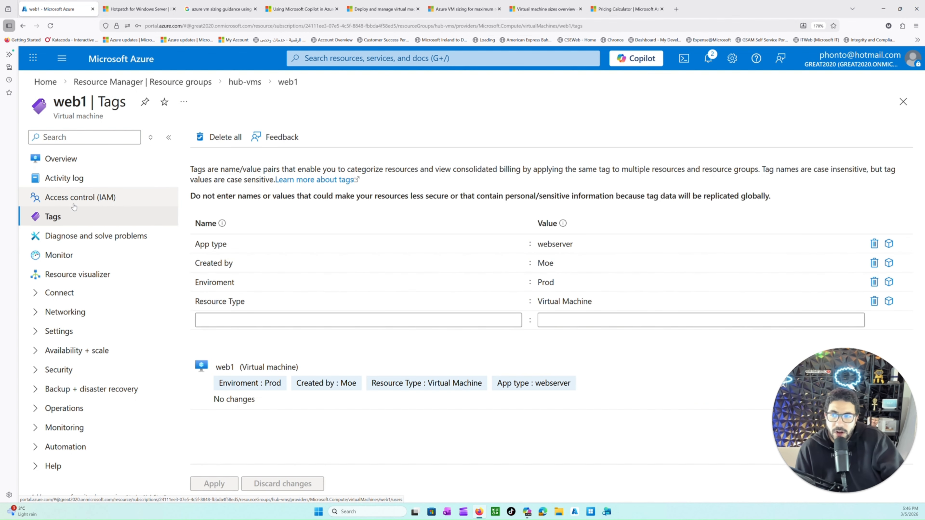
Step: Examine the Create or Update Virtual Machine operation in web1's activity log and open its linked subscription
{"action": "left_click", "coordinate": [72, 184]}
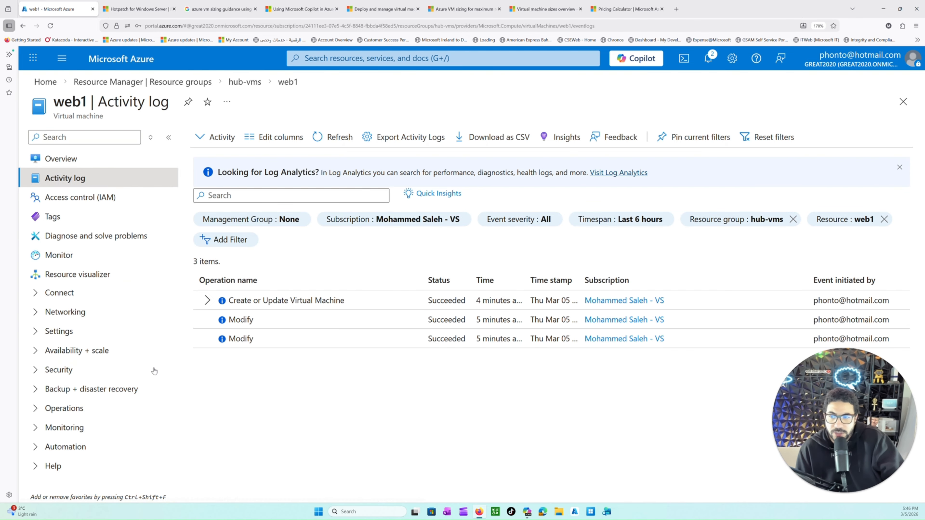
{"action": "left_click", "coordinate": [207, 300]}
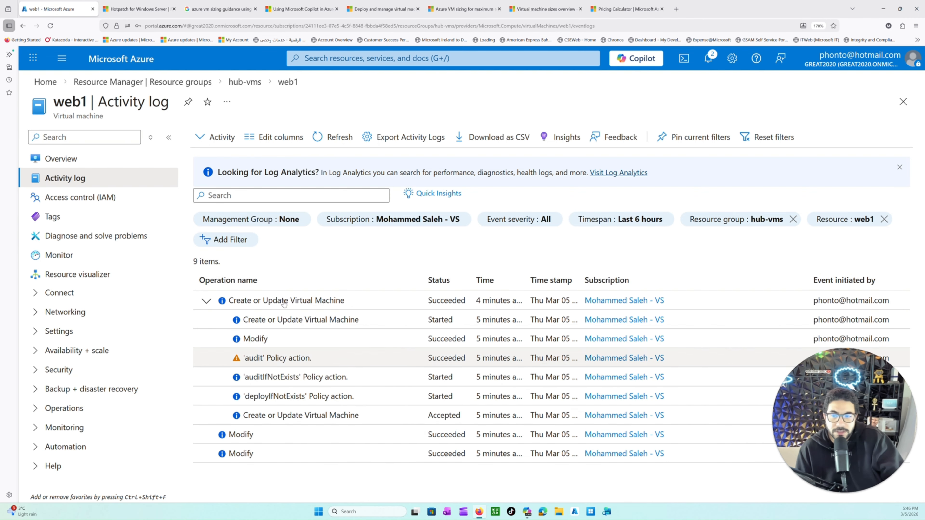
{"action": "left_click", "coordinate": [619, 301]}
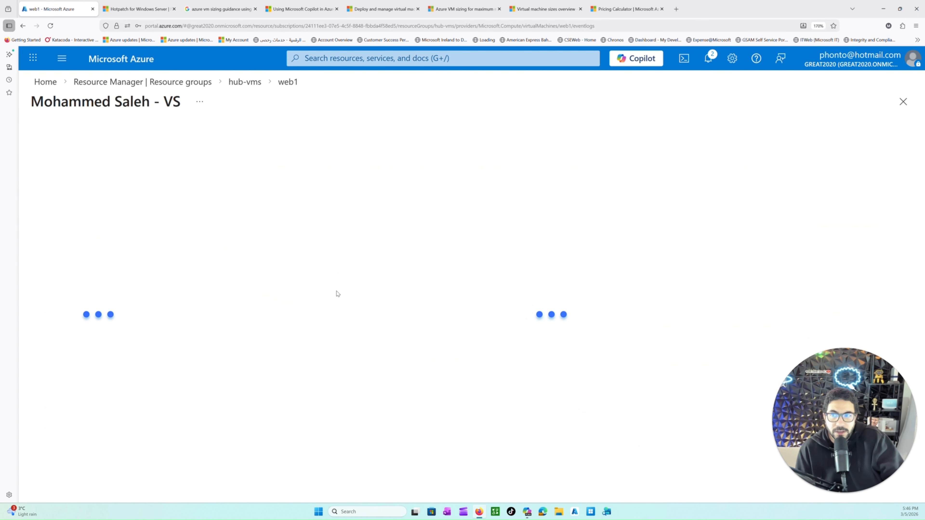
Step: Return to web1 through the hub-vms resource group and reopen its activity log
{"action": "left_click", "coordinate": [260, 83]}
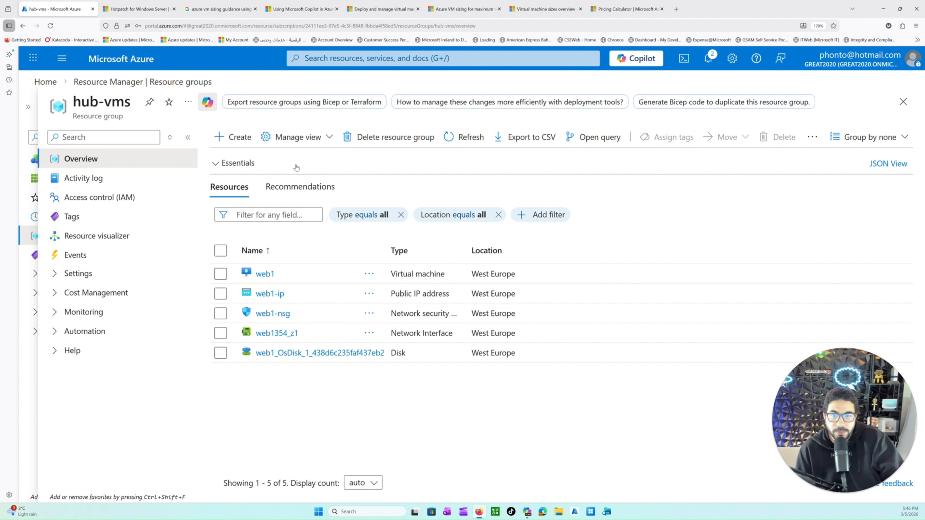
{"action": "left_click", "coordinate": [265, 274]}
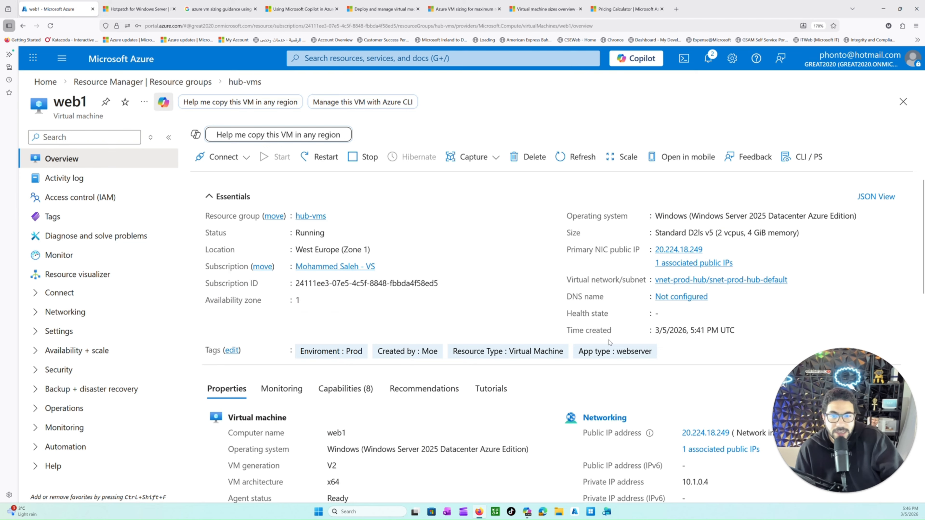
{"action": "scroll", "coordinate": [610, 343], "scroll_direction": "down", "scroll_amount": 2}
{"action": "left_click", "coordinate": [80, 197]}
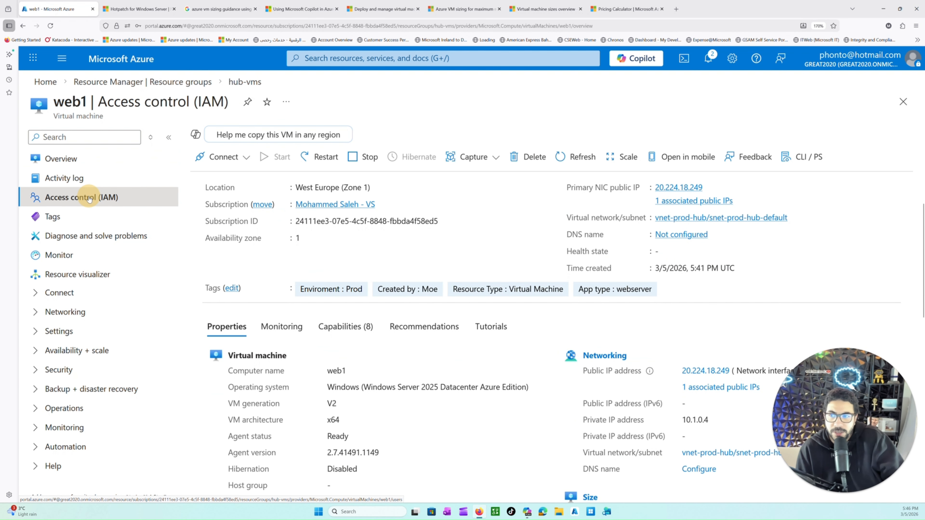
{"action": "left_click", "coordinate": [79, 186]}
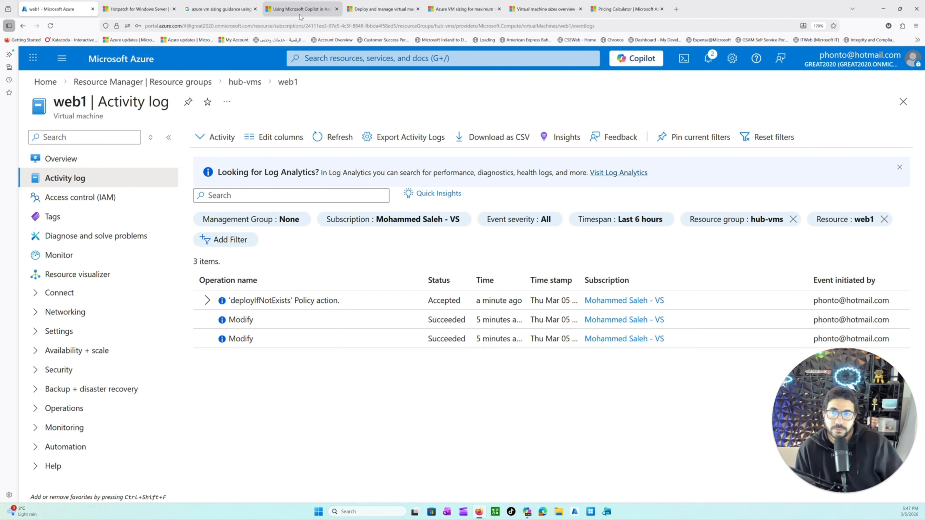
Step: Skim the blog article on using Microsoft Copilot in Azure to find the best VM size, and open Copilot in the Azure portal
{"action": "left_click", "coordinate": [297, 4]}
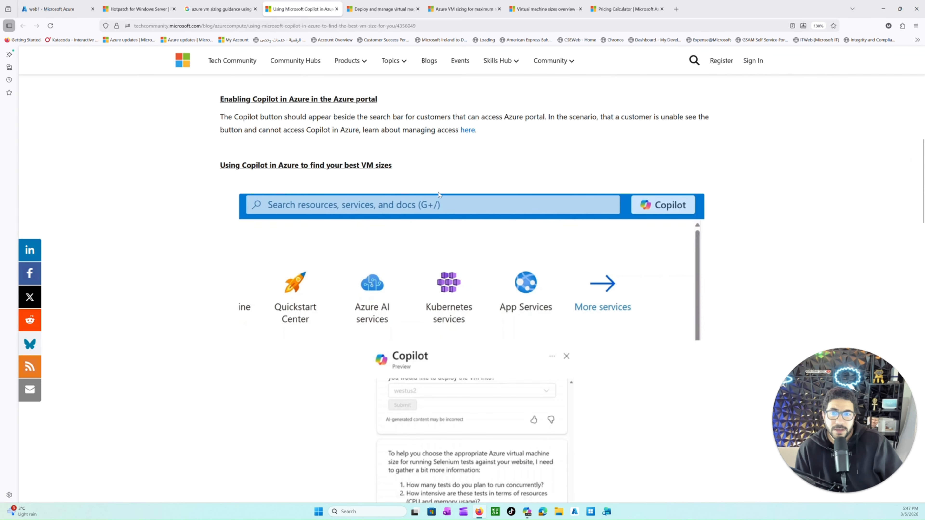
{"action": "scroll", "coordinate": [439, 195], "scroll_direction": "up", "scroll_amount": 8}
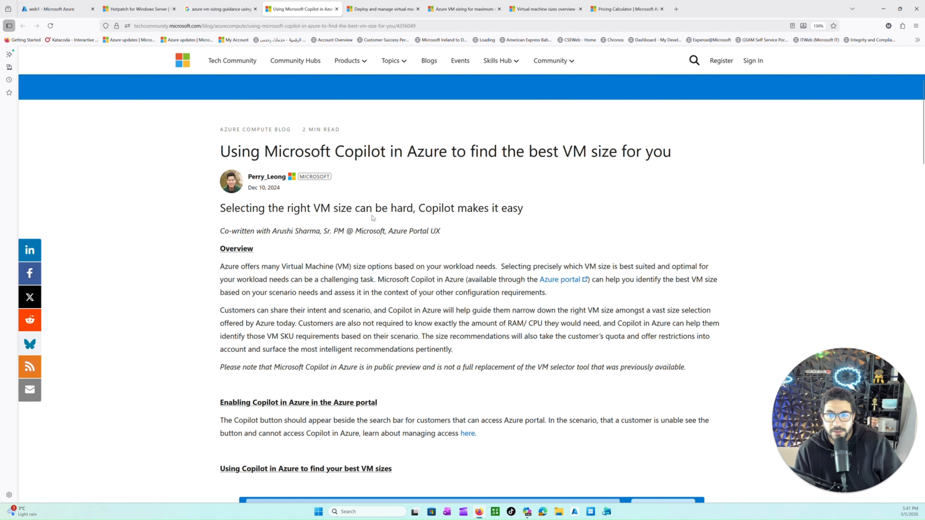
{"action": "scroll", "coordinate": [390, 341], "scroll_direction": "down", "scroll_amount": 1}
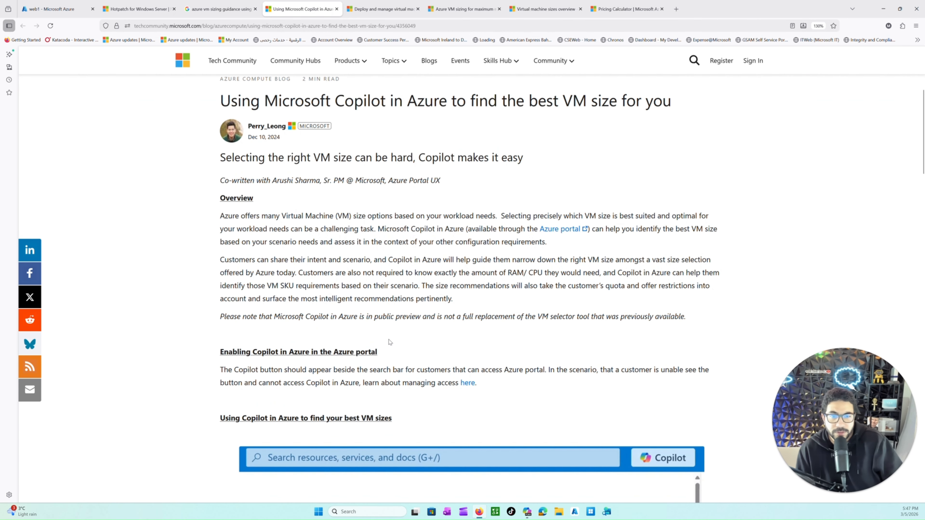
{"action": "scroll", "coordinate": [437, 351], "scroll_direction": "down", "scroll_amount": 4}
{"action": "scroll", "coordinate": [433, 341], "scroll_direction": "down", "scroll_amount": 2}
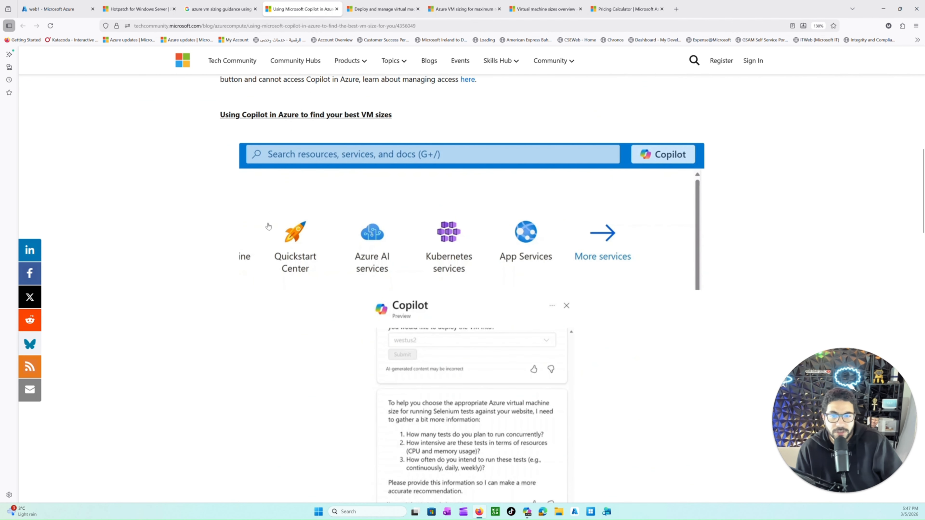
{"action": "left_click", "coordinate": [55, 9]}
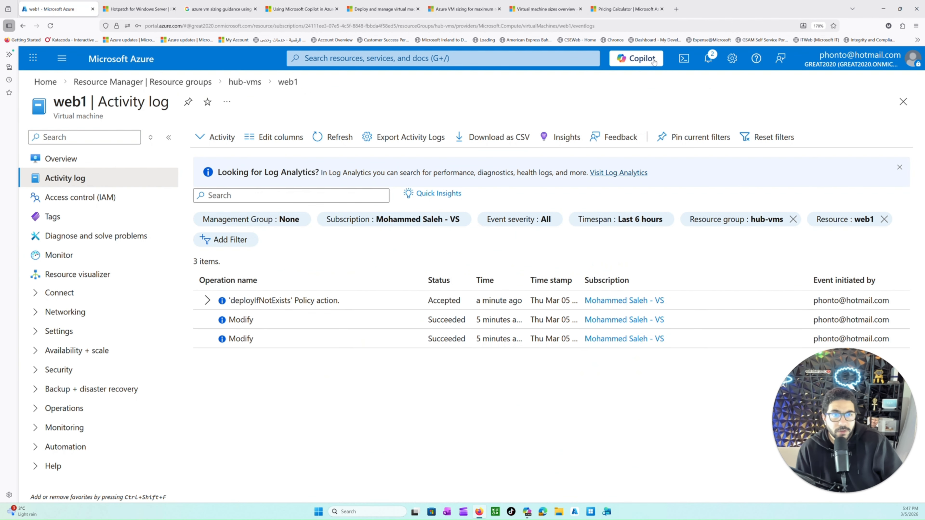
{"action": "left_click", "coordinate": [630, 60]}
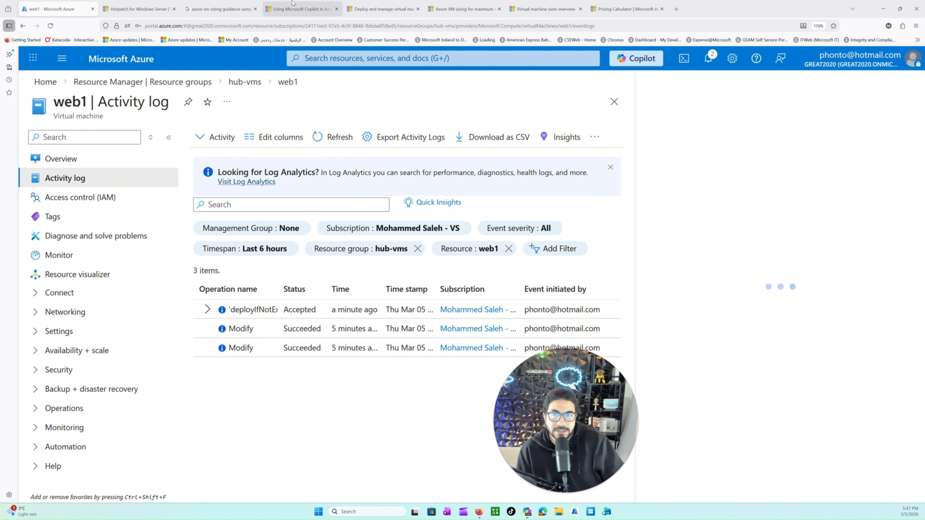
Step: Read the VM size blog article's sample prompts, example Copilot conversation and suggested sizes through to its end
{"action": "left_click", "coordinate": [303, 8]}
{"action": "scroll", "coordinate": [309, 294], "scroll_direction": "down", "scroll_amount": 20}
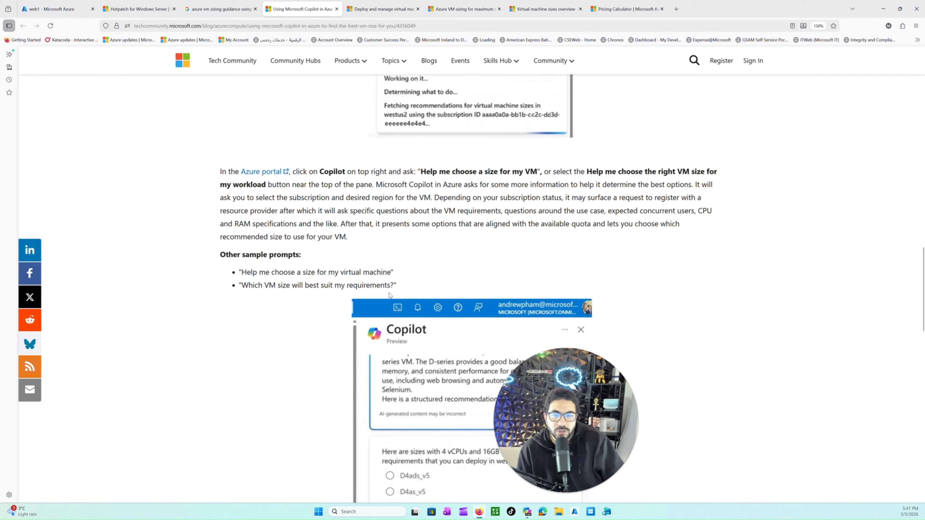
{"action": "scroll", "coordinate": [308, 293], "scroll_direction": "down", "scroll_amount": 5}
{"action": "scroll", "coordinate": [309, 293], "scroll_direction": "up", "scroll_amount": 5}
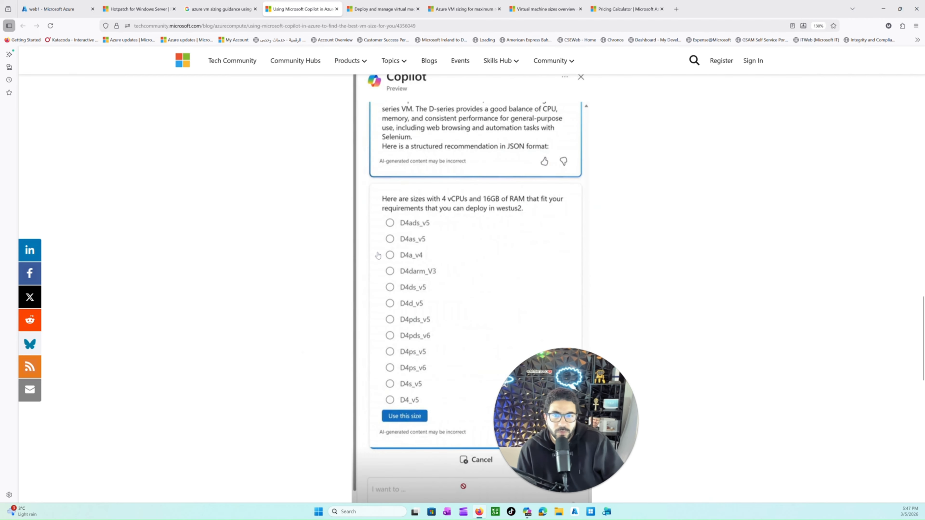
{"action": "scroll", "coordinate": [430, 214], "scroll_direction": "up", "scroll_amount": 6}
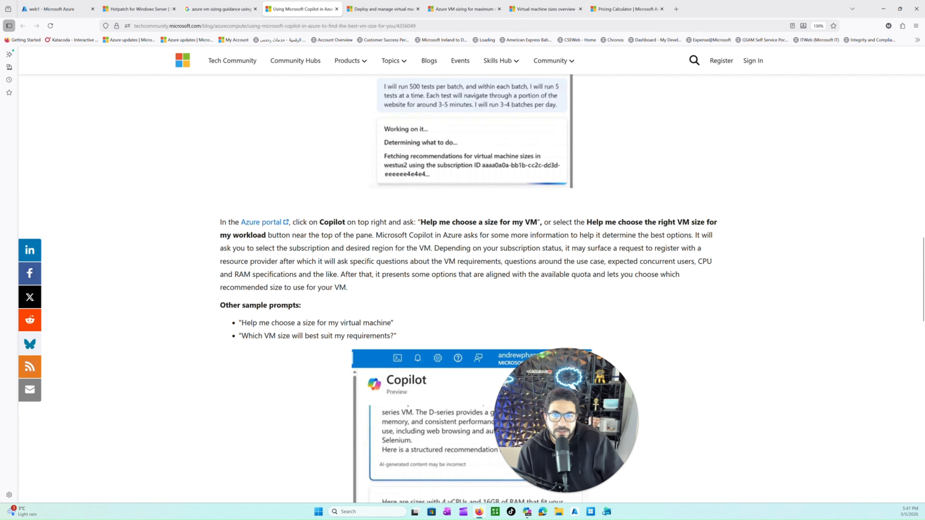
{"action": "scroll", "coordinate": [429, 270], "scroll_direction": "up", "scroll_amount": 6}
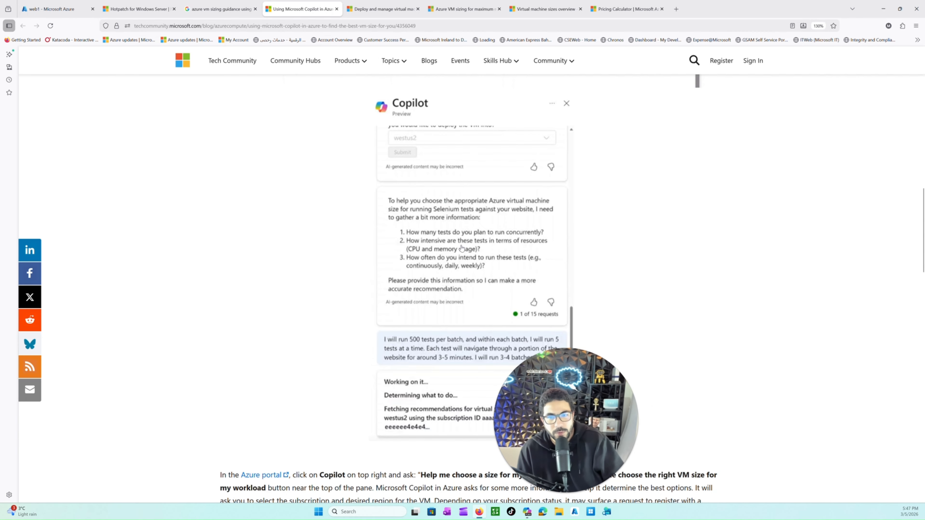
{"action": "scroll", "coordinate": [461, 249], "scroll_direction": "down", "scroll_amount": 3}
{"action": "scroll", "coordinate": [458, 248], "scroll_direction": "down", "scroll_amount": 14}
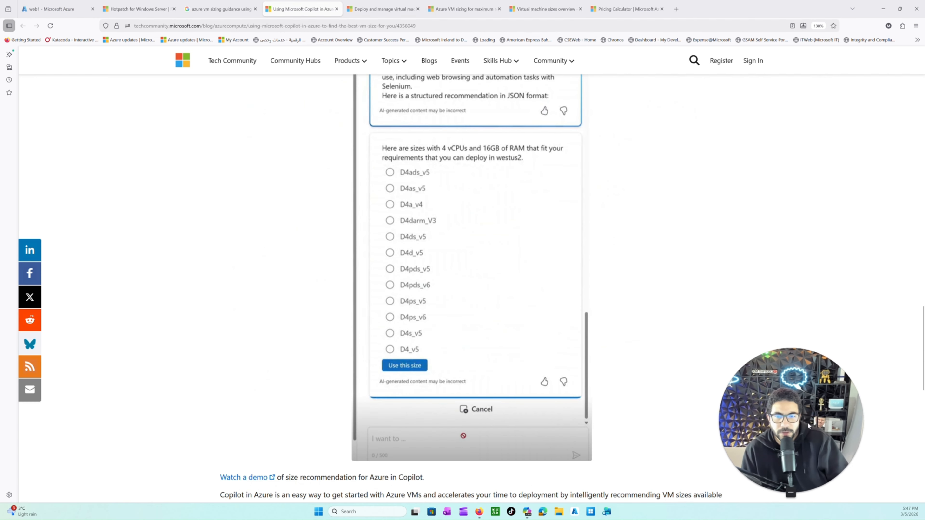
{"action": "scroll", "coordinate": [423, 274], "scroll_direction": "down", "scroll_amount": 7}
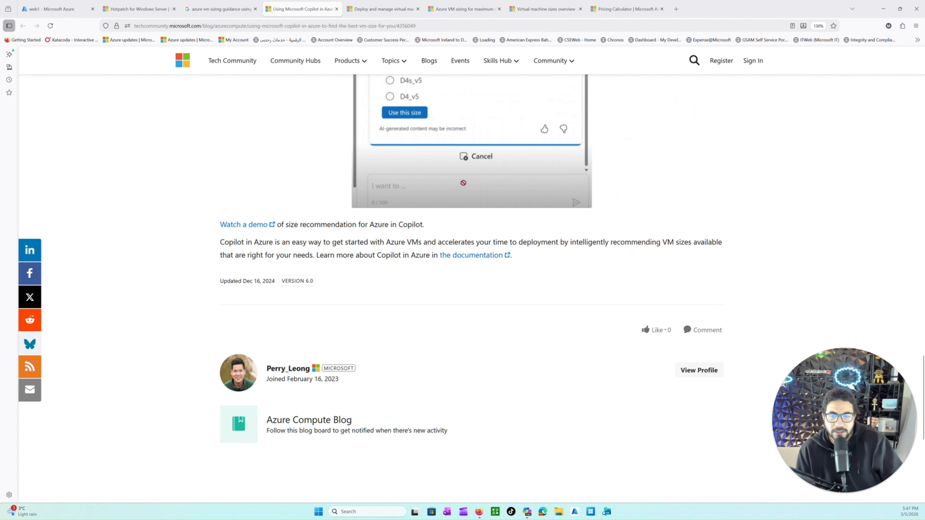
{"action": "scroll", "coordinate": [419, 255], "scroll_direction": "up", "scroll_amount": 10}
Step: Skim the Microsoft Learn articles on deploying VMs effectively with Azure Copilot and on VM sizing for maximum reservation usage
{"action": "left_click", "coordinate": [376, 9]}
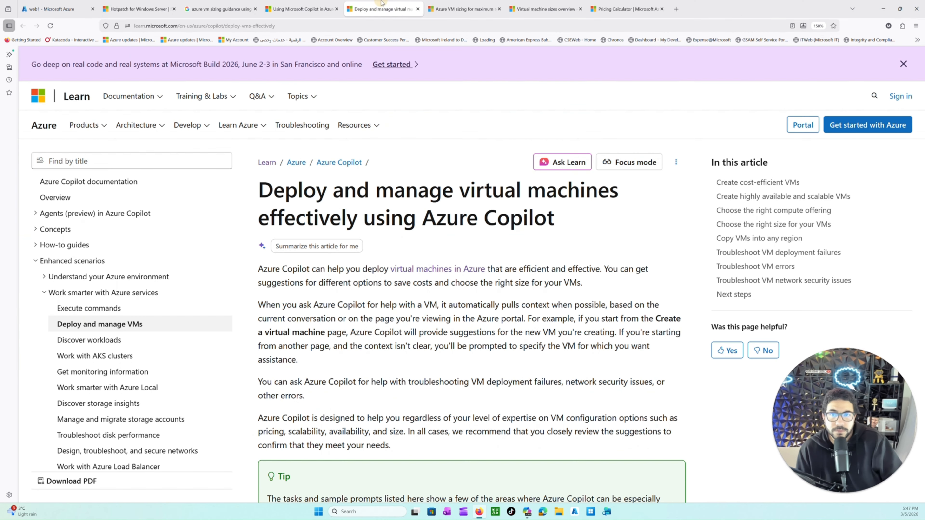
{"action": "scroll", "coordinate": [442, 171], "scroll_direction": "down", "scroll_amount": 12}
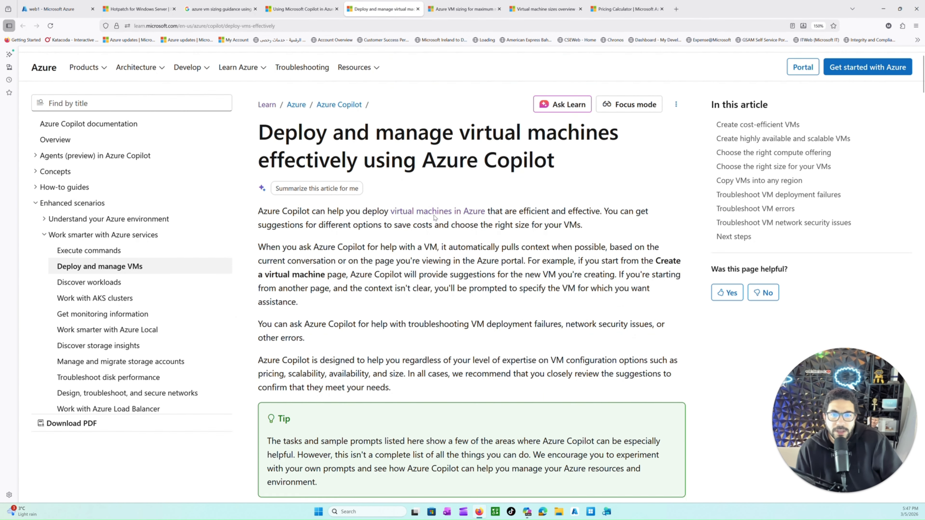
{"action": "scroll", "coordinate": [464, 274], "scroll_direction": "down", "scroll_amount": 3}
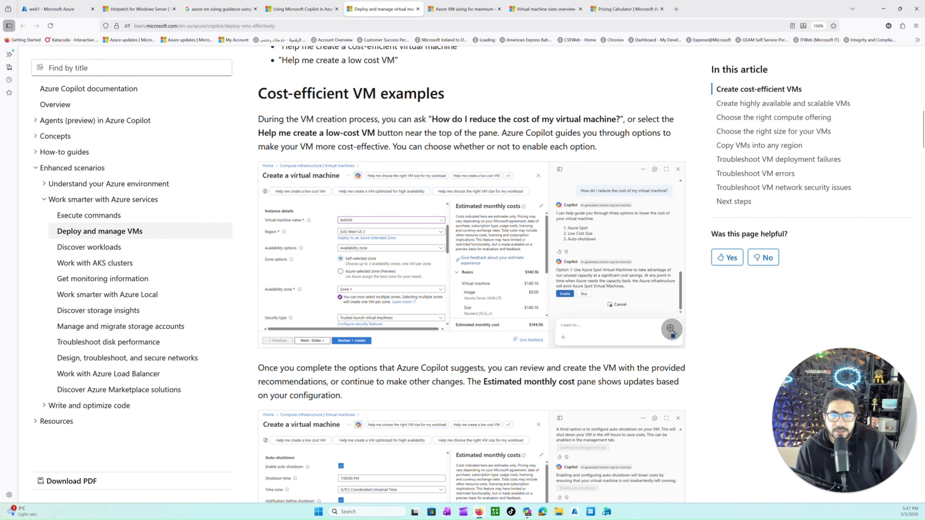
{"action": "scroll", "coordinate": [472, 273], "scroll_direction": "down", "scroll_amount": 9}
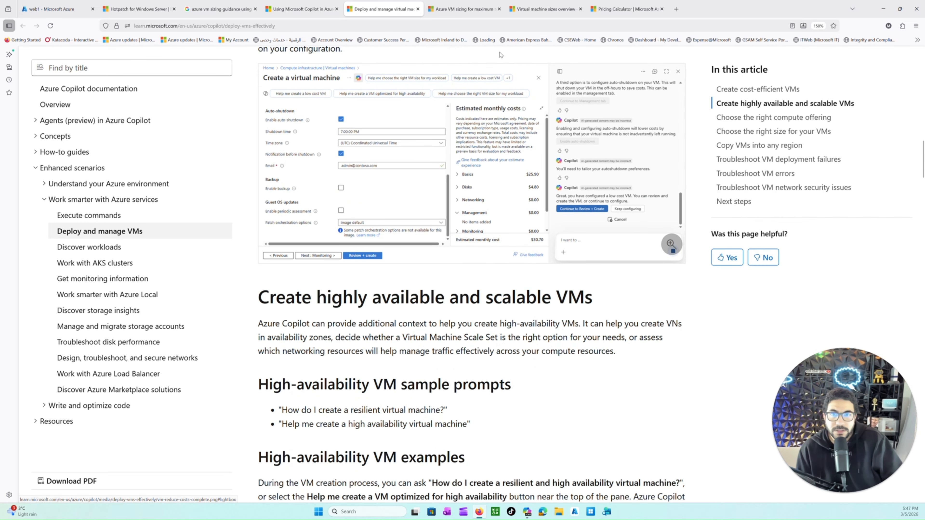
{"action": "left_click", "coordinate": [460, 10]}
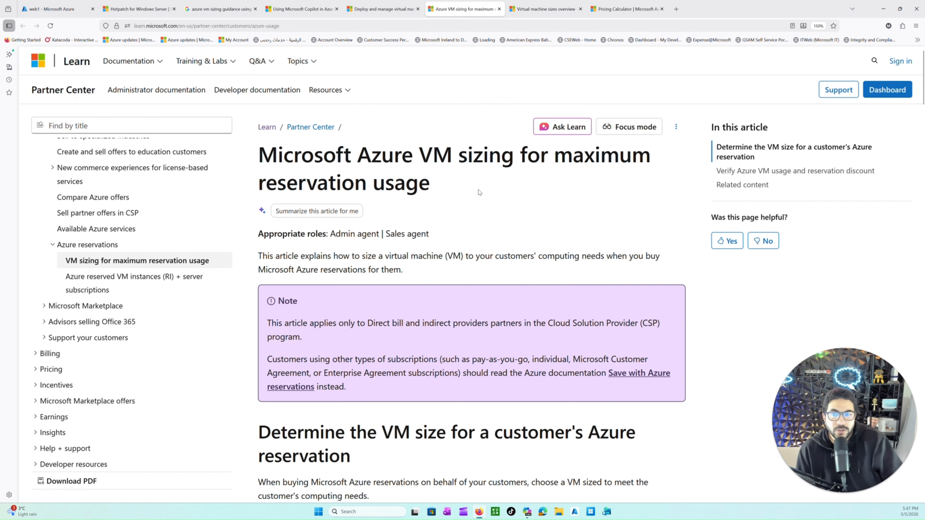
{"action": "scroll", "coordinate": [479, 192], "scroll_direction": "down", "scroll_amount": 6}
Step: Examine the VM size and series naming section in the article on sizes for virtual machines in Azure
{"action": "left_click", "coordinate": [544, 9]}
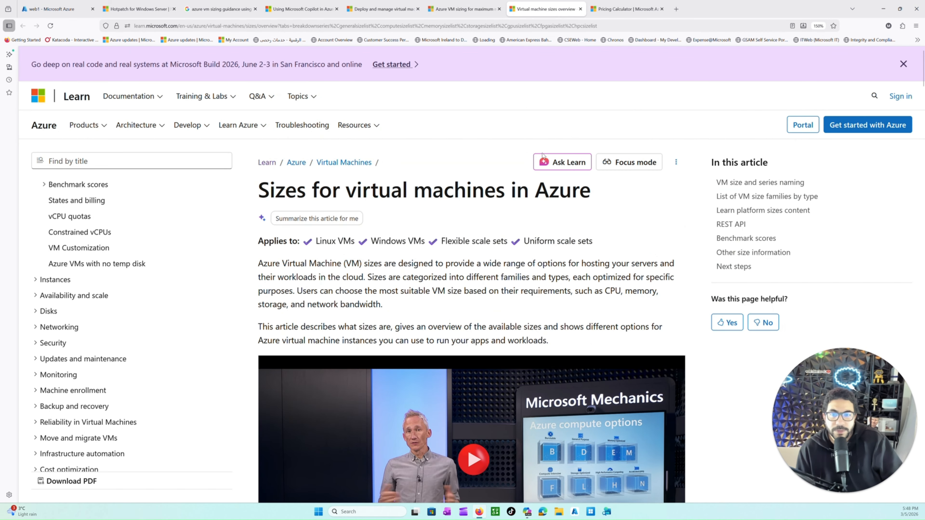
{"action": "scroll", "coordinate": [543, 156], "scroll_direction": "down", "scroll_amount": 13}
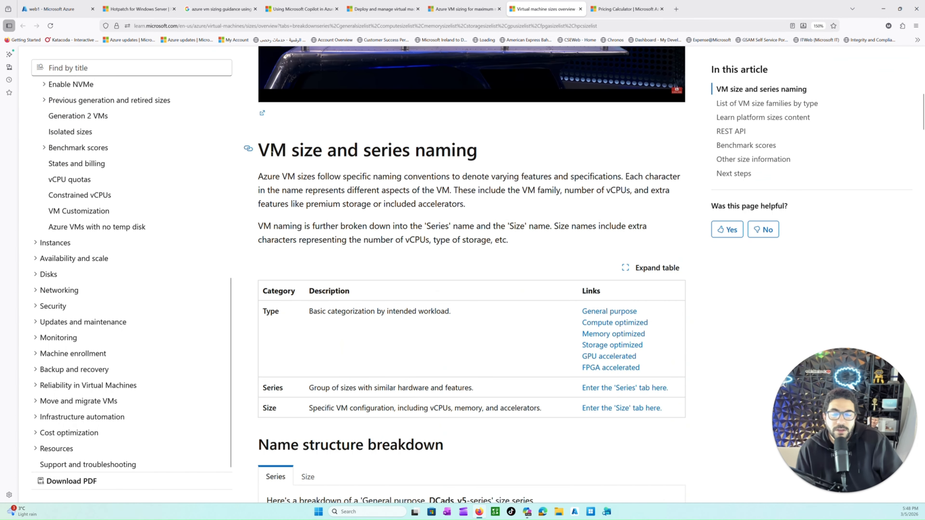
{"action": "left_click_drag", "start_coordinate": [271, 152], "coordinate": [506, 176]}
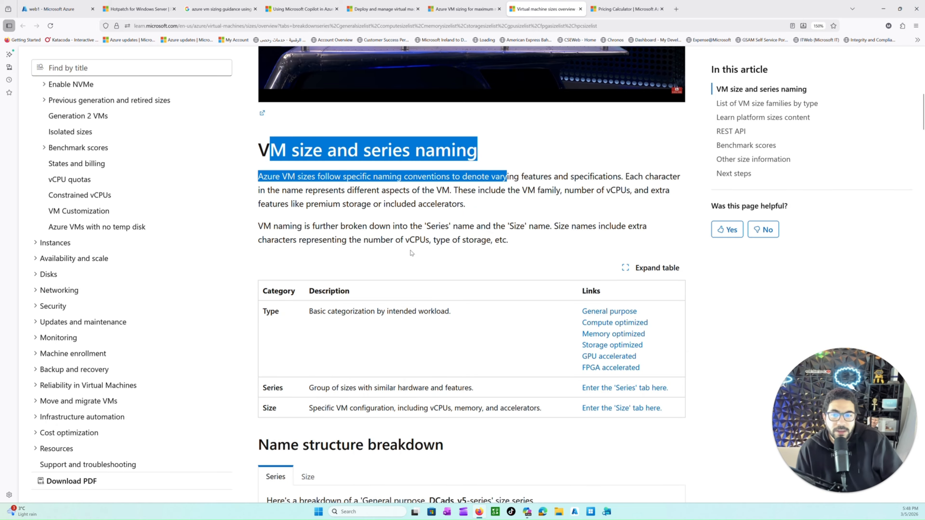
Step: Examine the name structure breakdown of the DCads_v5 series and the footnotes on family, subfamily, features and version
{"action": "scroll", "coordinate": [408, 266], "scroll_direction": "down", "scroll_amount": 5}
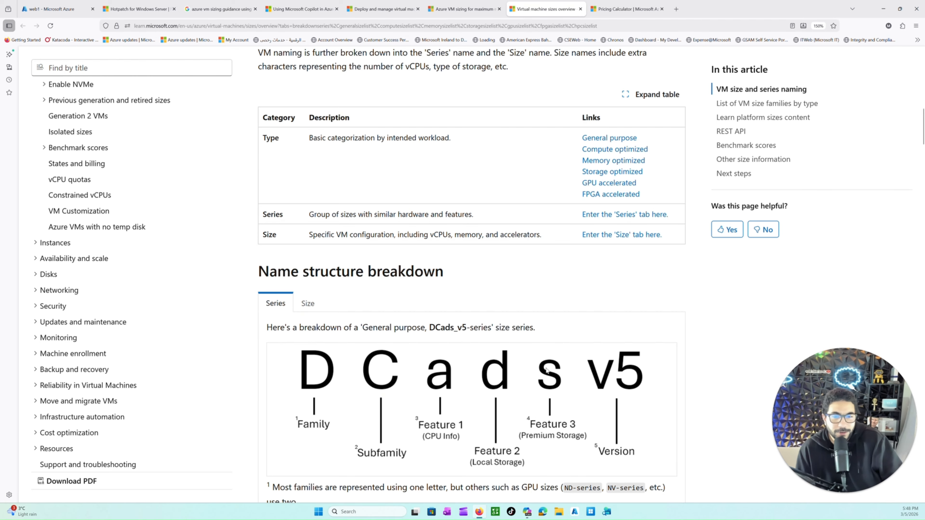
{"action": "scroll", "coordinate": [309, 285], "scroll_direction": "down", "scroll_amount": 13}
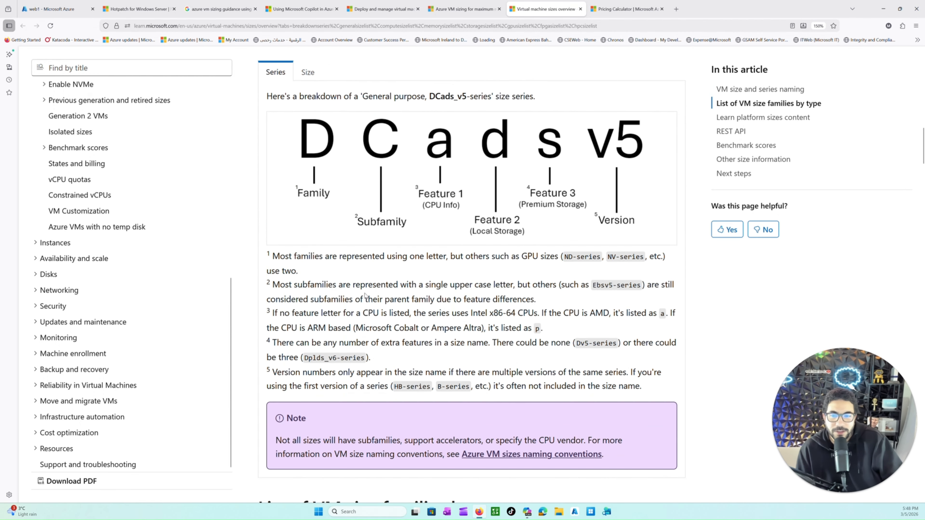
{"action": "scroll", "coordinate": [363, 297], "scroll_direction": "up", "scroll_amount": 7}
{"action": "scroll", "coordinate": [363, 297], "scroll_direction": "up", "scroll_amount": 2}
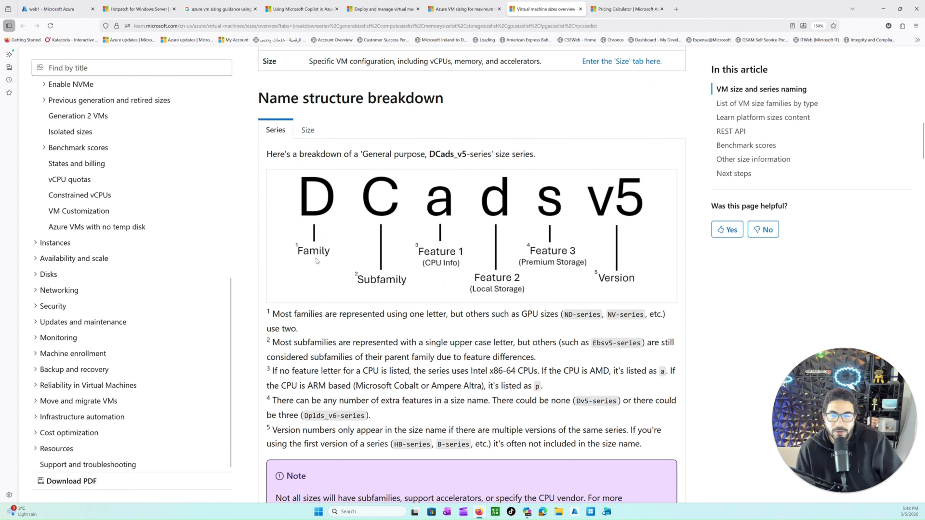
Step: Review the general purpose, compute optimized, memory optimized and storage optimized VM family lists with their workloads and series
{"action": "scroll", "coordinate": [316, 261], "scroll_direction": "down", "scroll_amount": 10}
{"action": "scroll", "coordinate": [326, 362], "scroll_direction": "down", "scroll_amount": 3}
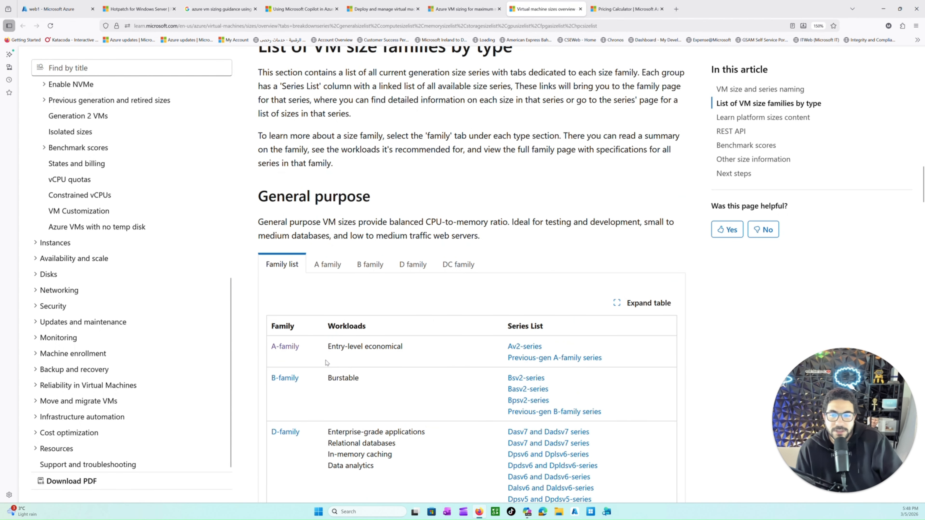
{"action": "scroll", "coordinate": [313, 402], "scroll_direction": "down", "scroll_amount": 6}
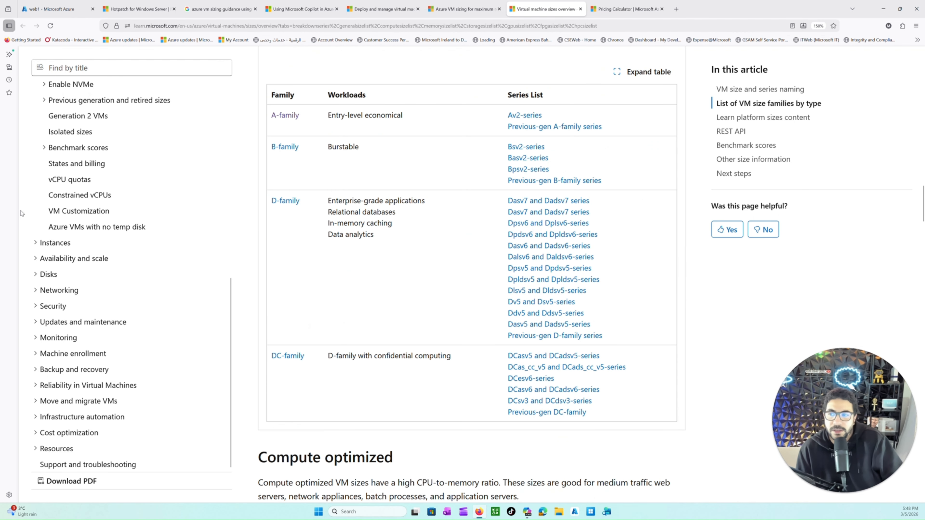
{"action": "scroll", "coordinate": [306, 255], "scroll_direction": "down", "scroll_amount": 5}
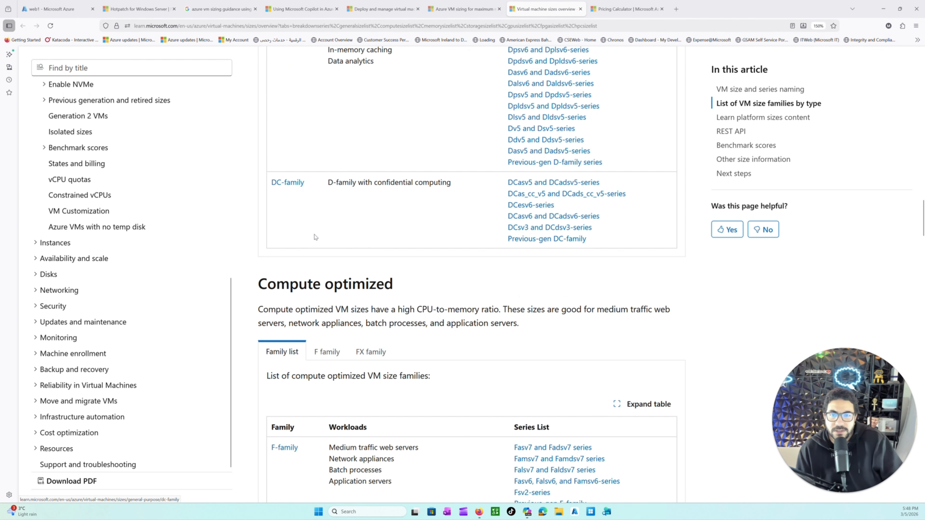
{"action": "scroll", "coordinate": [313, 270], "scroll_direction": "down", "scroll_amount": 6}
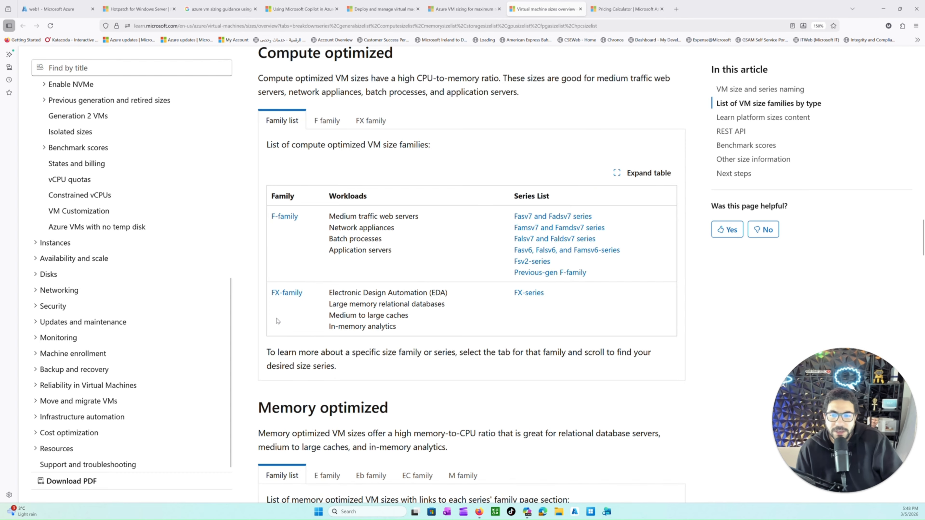
{"action": "scroll", "coordinate": [278, 321], "scroll_direction": "down", "scroll_amount": 7}
{"action": "left_click_drag", "start_coordinate": [273, 120], "coordinate": [329, 122]}
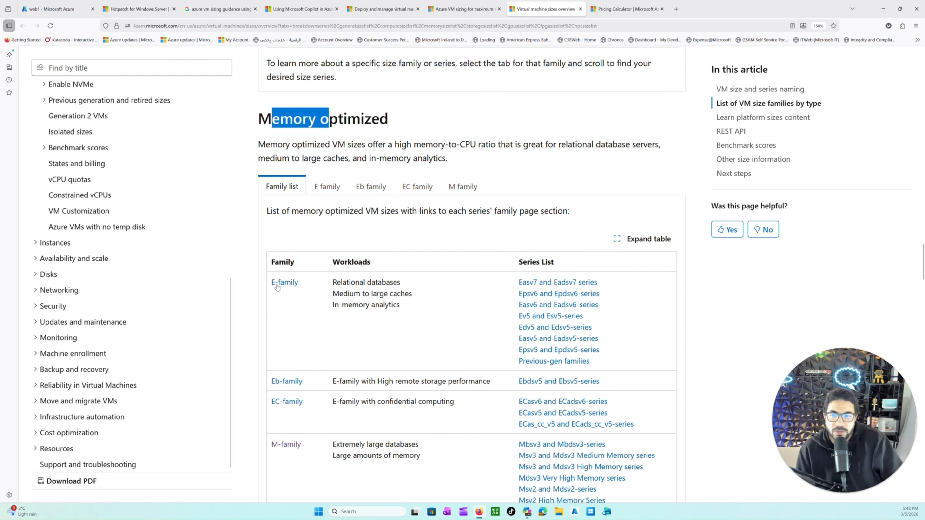
{"action": "scroll", "coordinate": [280, 390], "scroll_direction": "down", "scroll_amount": 3}
{"action": "scroll", "coordinate": [279, 392], "scroll_direction": "down", "scroll_amount": 9}
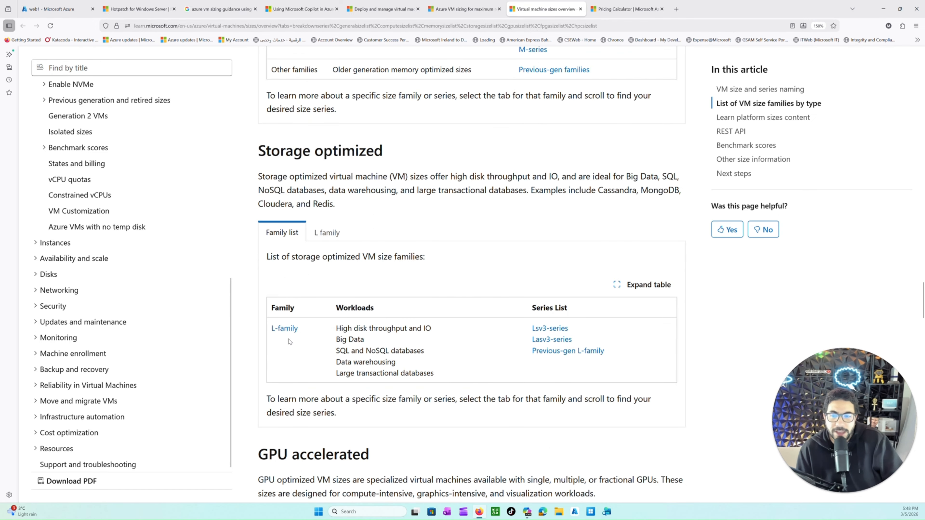
{"action": "scroll", "coordinate": [290, 341], "scroll_direction": "down", "scroll_amount": 6}
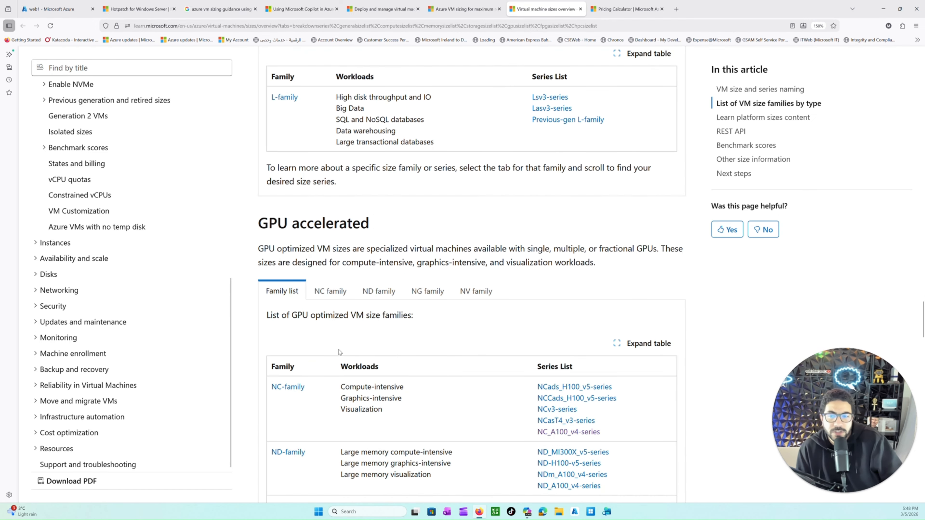
Step: Look briefly at the GPU accelerated NC family description, and review the FPGA accelerated and high performance compute family lists
{"action": "scroll", "coordinate": [339, 352], "scroll_direction": "down", "scroll_amount": 5}
{"action": "left_click", "coordinate": [332, 119]}
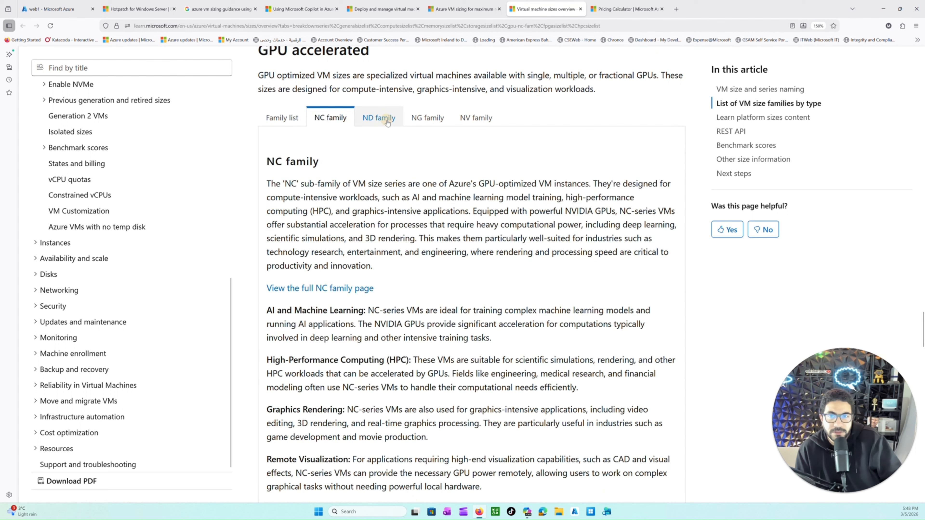
{"action": "left_click", "coordinate": [282, 118]}
{"action": "scroll", "coordinate": [349, 235], "scroll_direction": "down", "scroll_amount": 10}
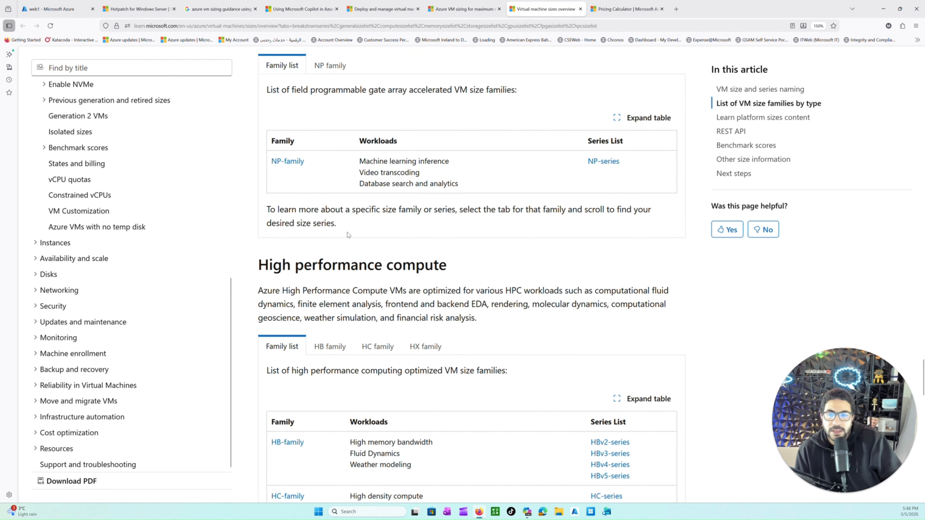
{"action": "scroll", "coordinate": [348, 235], "scroll_direction": "down", "scroll_amount": 10}
{"action": "scroll", "coordinate": [346, 179], "scroll_direction": "up", "scroll_amount": 3}
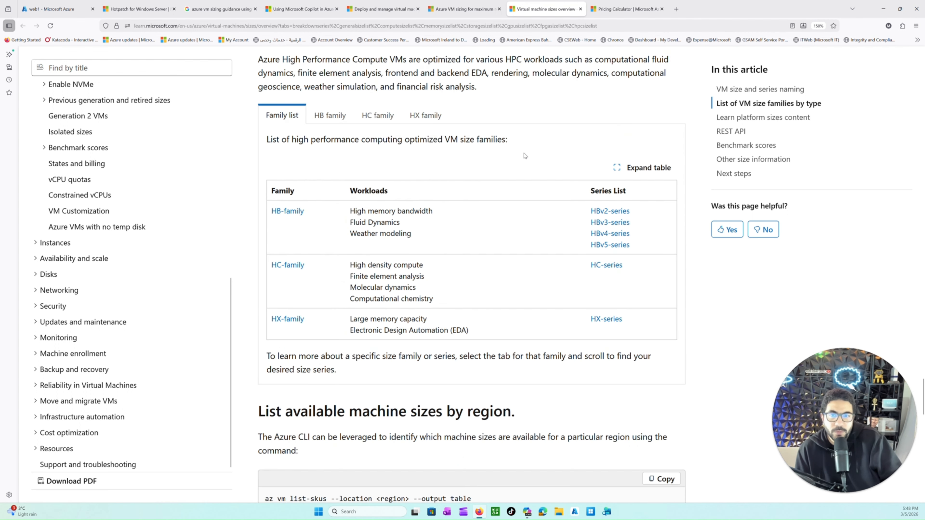
{"action": "scroll", "coordinate": [438, 225], "scroll_direction": "up", "scroll_amount": 3}
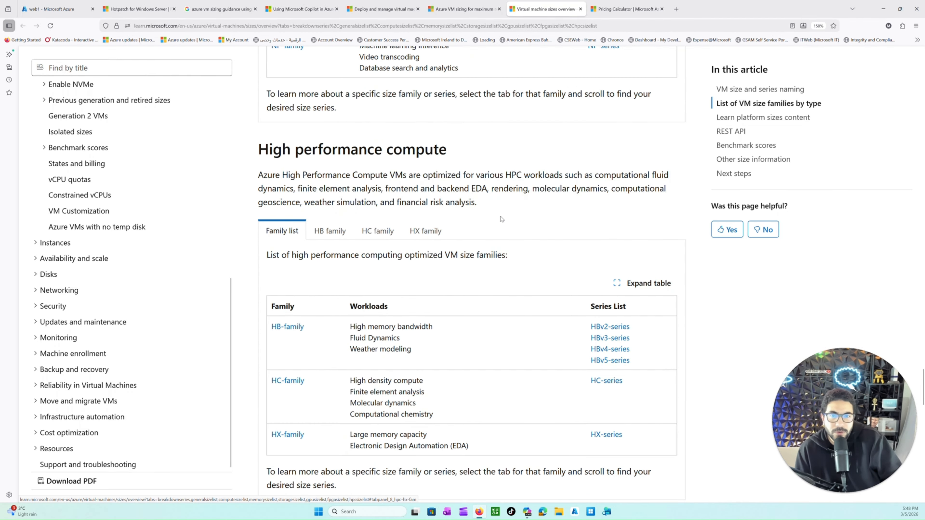
{"action": "scroll", "coordinate": [483, 207], "scroll_direction": "up", "scroll_amount": 3}
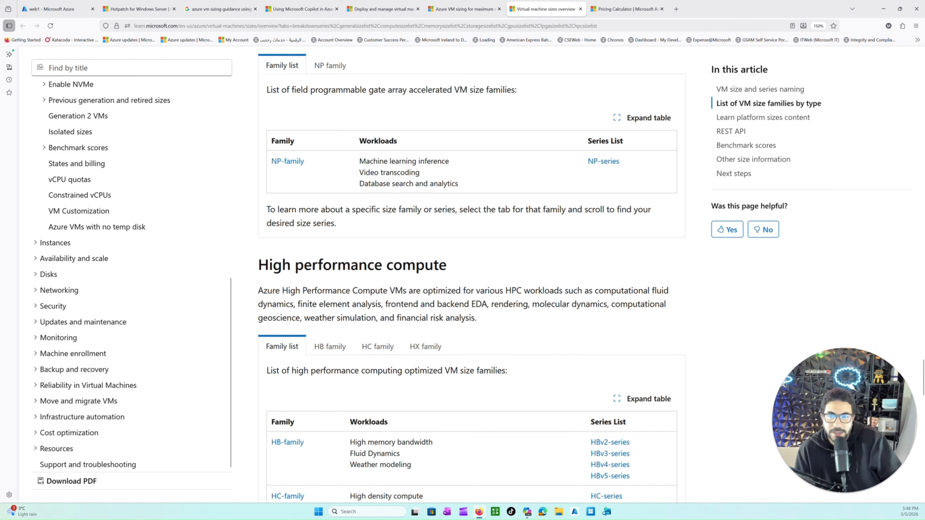
{"action": "scroll", "coordinate": [459, 277], "scroll_direction": "up", "scroll_amount": 7}
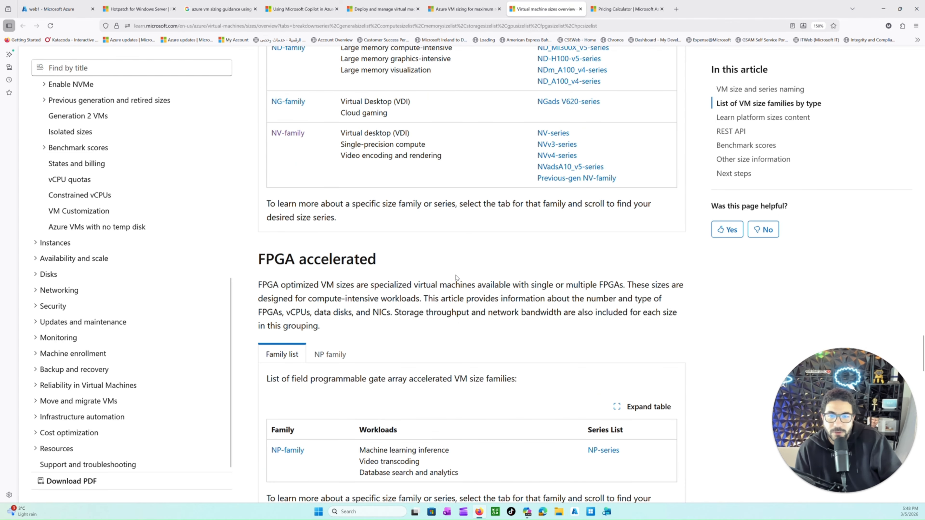
{"action": "scroll", "coordinate": [454, 280], "scroll_direction": "up", "scroll_amount": 14}
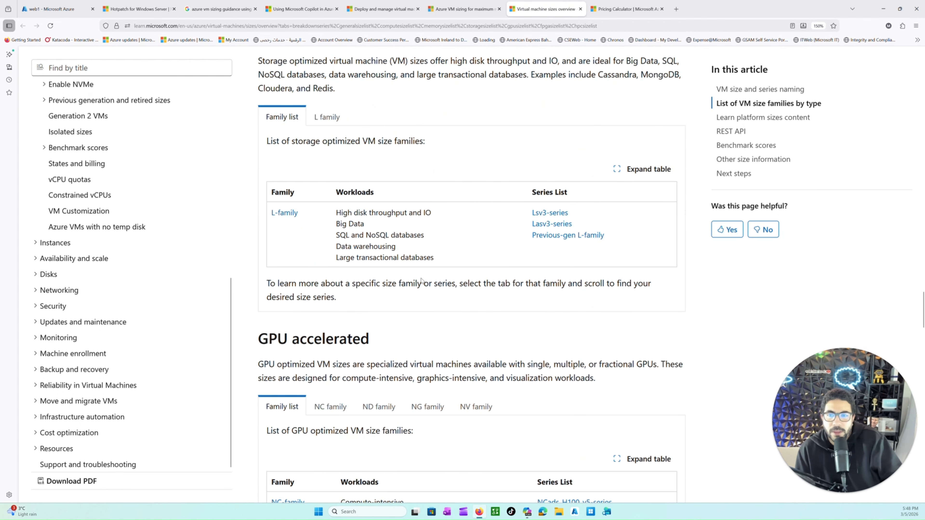
Step: View the NC family and ND family descriptions in the GPU accelerated section
{"action": "scroll", "coordinate": [390, 294], "scroll_direction": "down", "scroll_amount": 5}
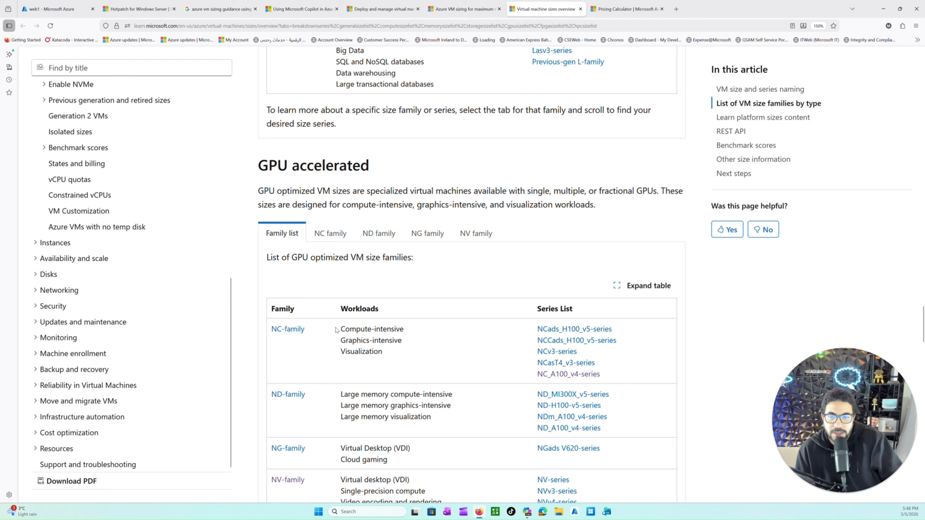
{"action": "left_click", "coordinate": [332, 237]}
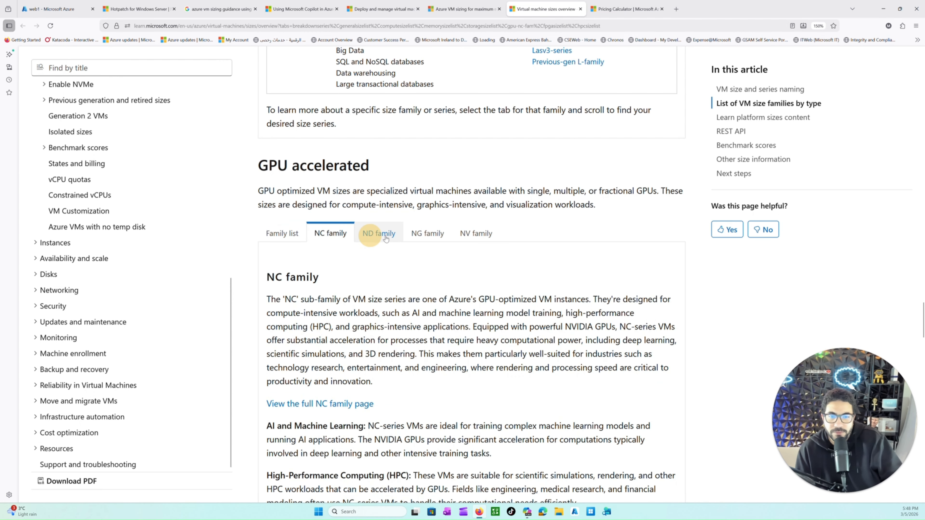
{"action": "left_click", "coordinate": [372, 239]}
{"action": "scroll", "coordinate": [372, 243], "scroll_direction": "down", "scroll_amount": 8}
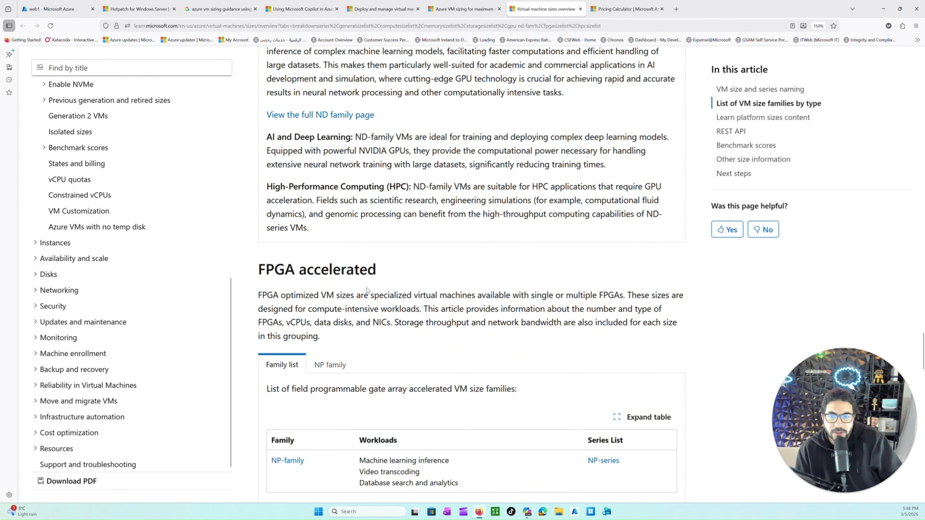
{"action": "scroll", "coordinate": [400, 290], "scroll_direction": "up", "scroll_amount": 3}
{"action": "scroll", "coordinate": [376, 217], "scroll_direction": "up", "scroll_amount": 20}
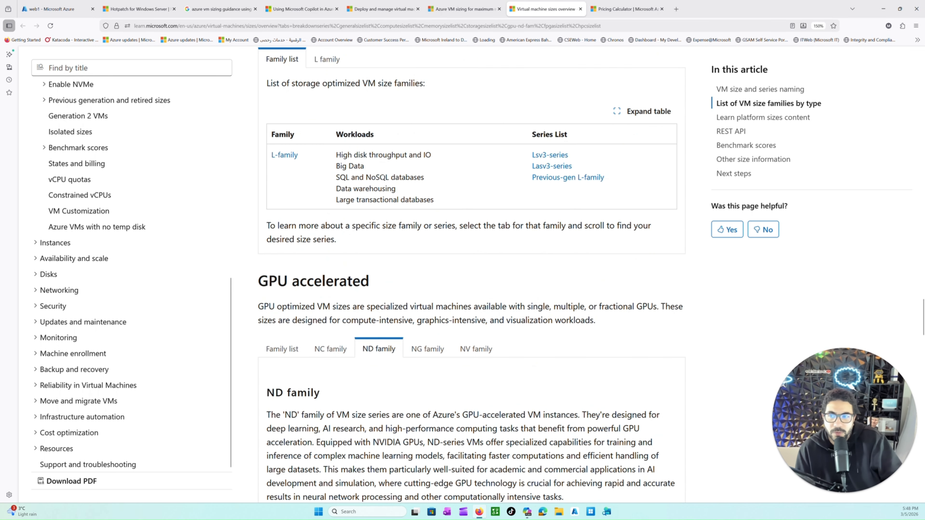
Step: Return to the VM size and series naming section and expand General purpose, Compute optimized and Memory optimized in the article's table of contents
{"action": "scroll", "coordinate": [377, 217], "scroll_direction": "up", "scroll_amount": 20}
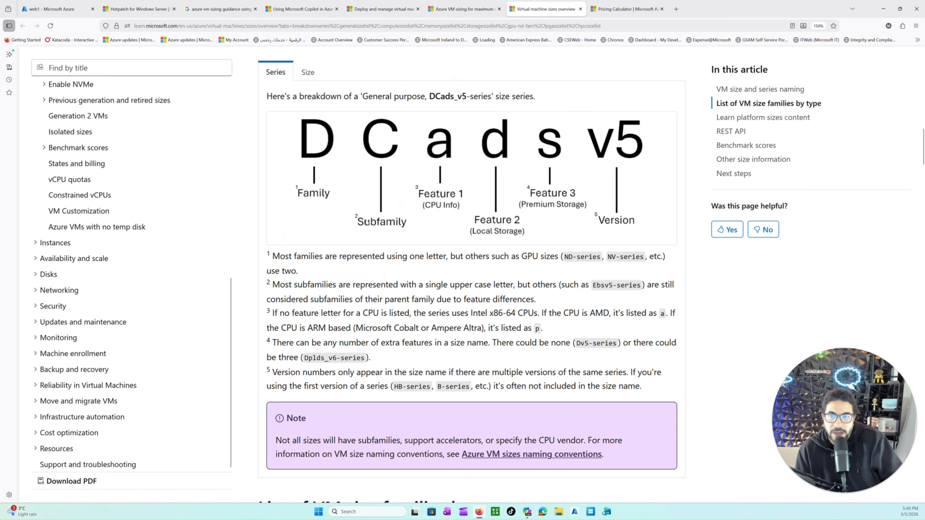
{"action": "scroll", "coordinate": [368, 226], "scroll_direction": "up", "scroll_amount": 6}
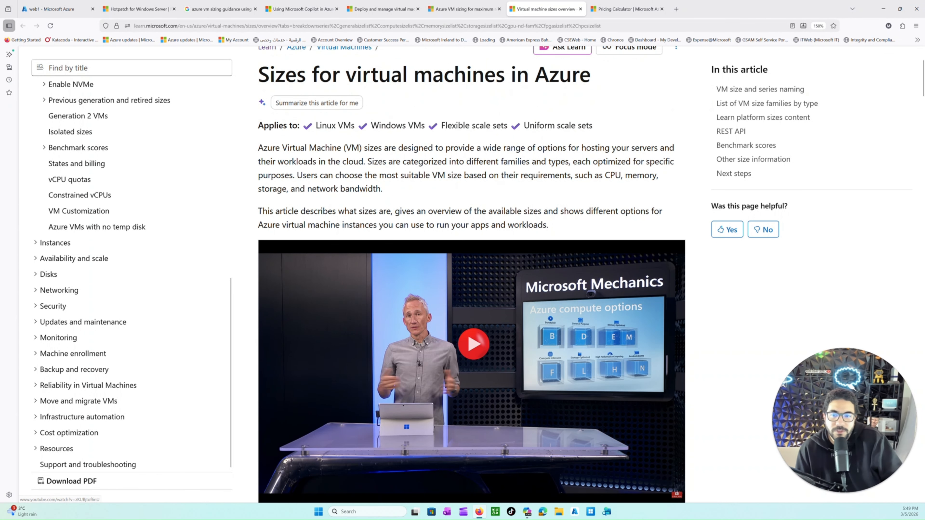
{"action": "scroll", "coordinate": [368, 226], "scroll_direction": "down", "scroll_amount": 10}
{"action": "scroll", "coordinate": [158, 239], "scroll_direction": "up", "scroll_amount": 10}
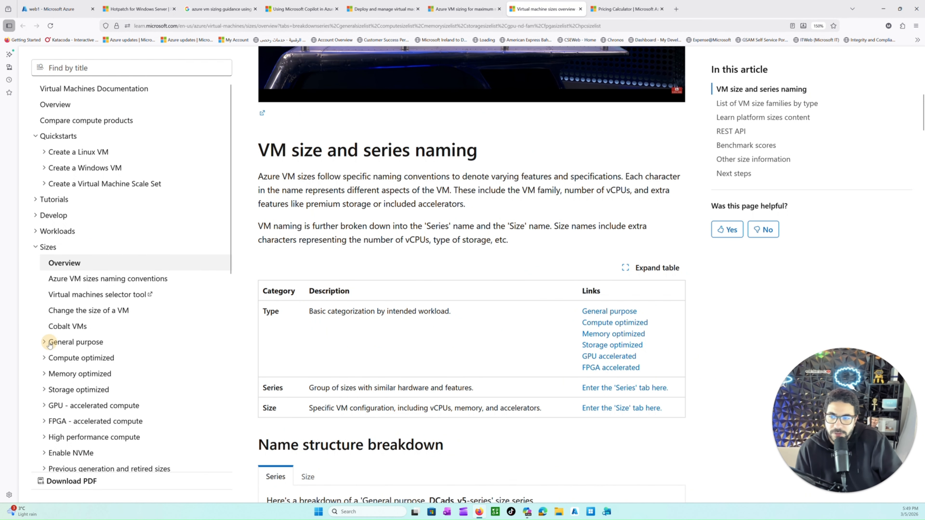
{"action": "left_click", "coordinate": [76, 343]}
{"action": "scroll", "coordinate": [57, 348], "scroll_direction": "down", "scroll_amount": 2}
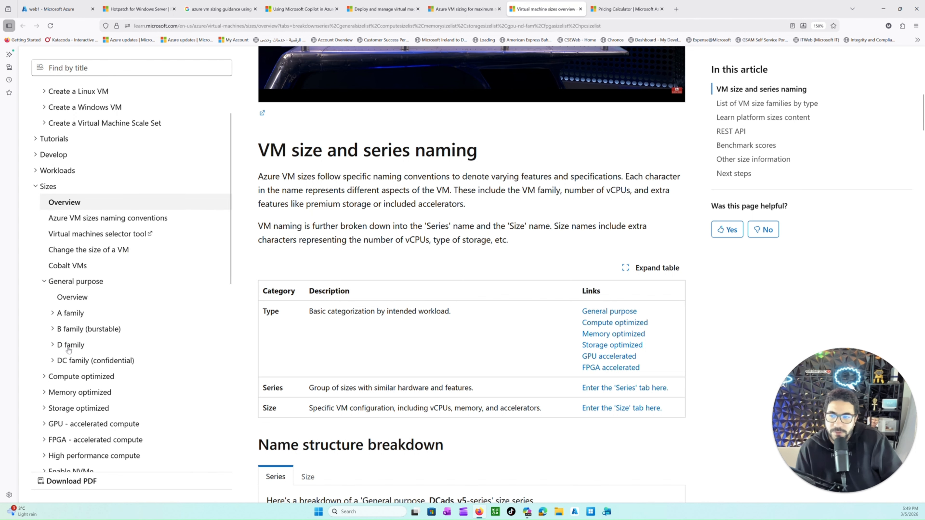
{"action": "scroll", "coordinate": [64, 372], "scroll_direction": "down", "scroll_amount": 2}
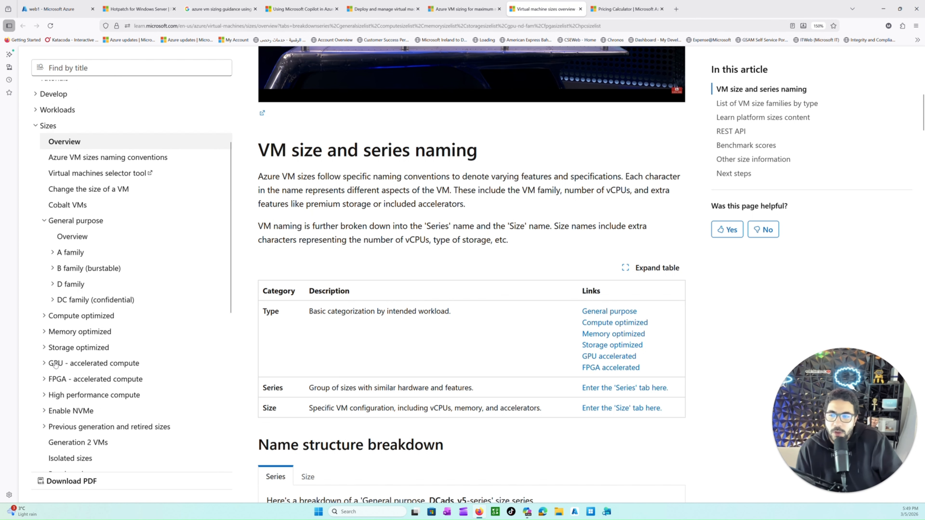
{"action": "left_click", "coordinate": [43, 317]}
{"action": "left_click", "coordinate": [44, 379]}
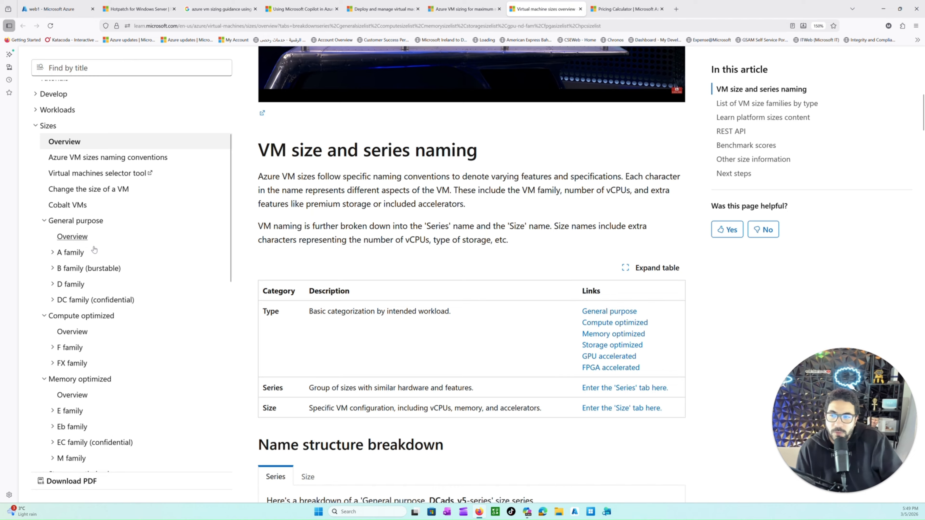
Step: Expand the D family under General purpose in the table of contents and open its Overview article
{"action": "left_click", "coordinate": [70, 289]}
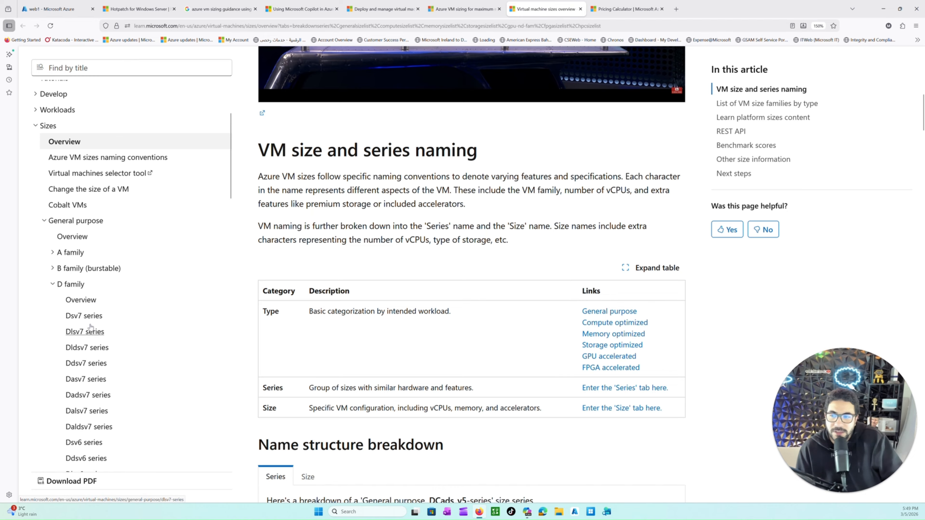
{"action": "scroll", "coordinate": [86, 328], "scroll_direction": "down", "scroll_amount": 3}
{"action": "left_click", "coordinate": [82, 179]}
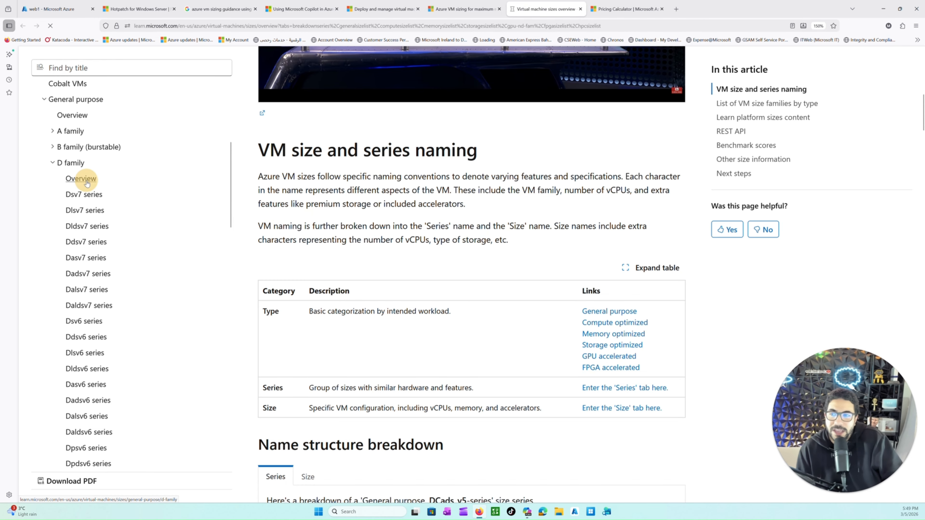
Step: Read the D family's workloads and use cases, and examine the Dsv7 and Dlsv7 series processor, memory, storage and network specifications
{"action": "scroll", "coordinate": [404, 222], "scroll_direction": "down", "scroll_amount": 5}
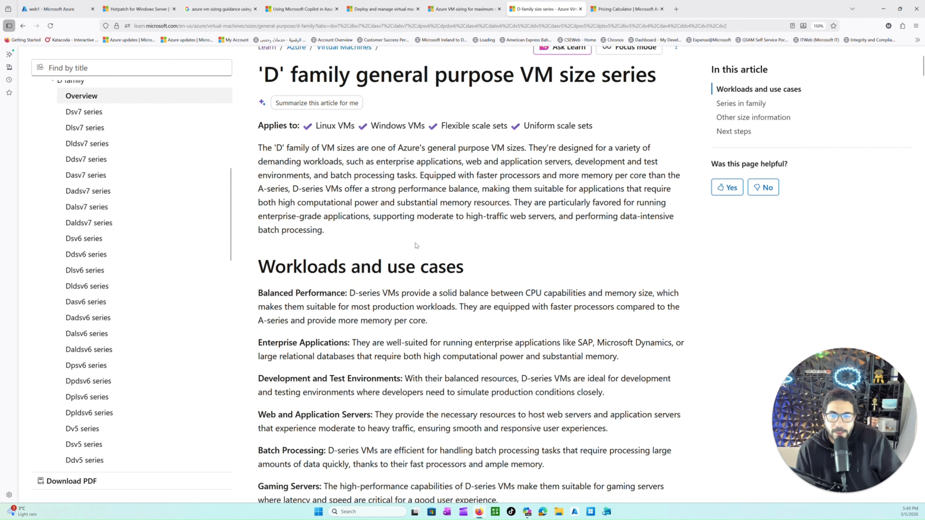
{"action": "left_click_drag", "start_coordinate": [332, 177], "coordinate": [479, 191]}
{"action": "scroll", "coordinate": [408, 272], "scroll_direction": "down", "scroll_amount": 1}
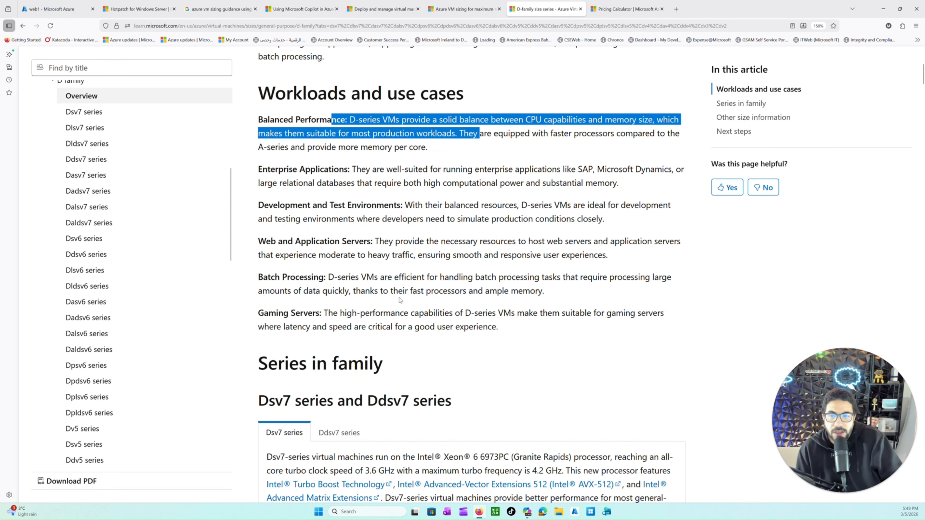
{"action": "scroll", "coordinate": [358, 286], "scroll_direction": "down", "scroll_amount": 6}
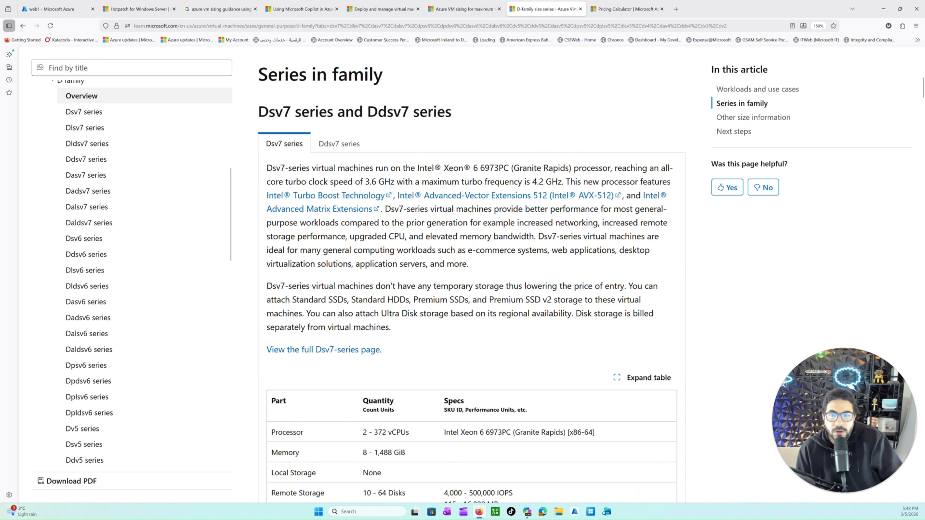
{"action": "left_click_drag", "start_coordinate": [419, 169], "coordinate": [503, 168]}
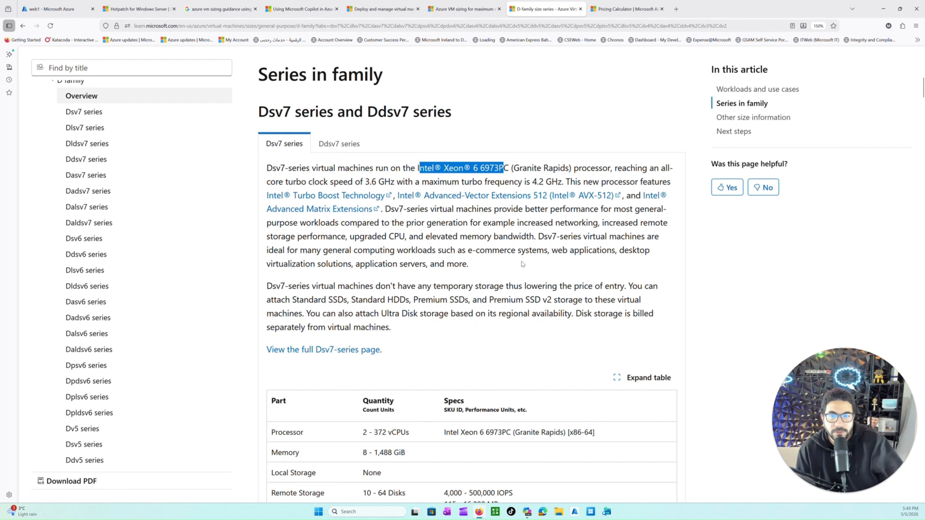
{"action": "scroll", "coordinate": [522, 264], "scroll_direction": "down", "scroll_amount": 3}
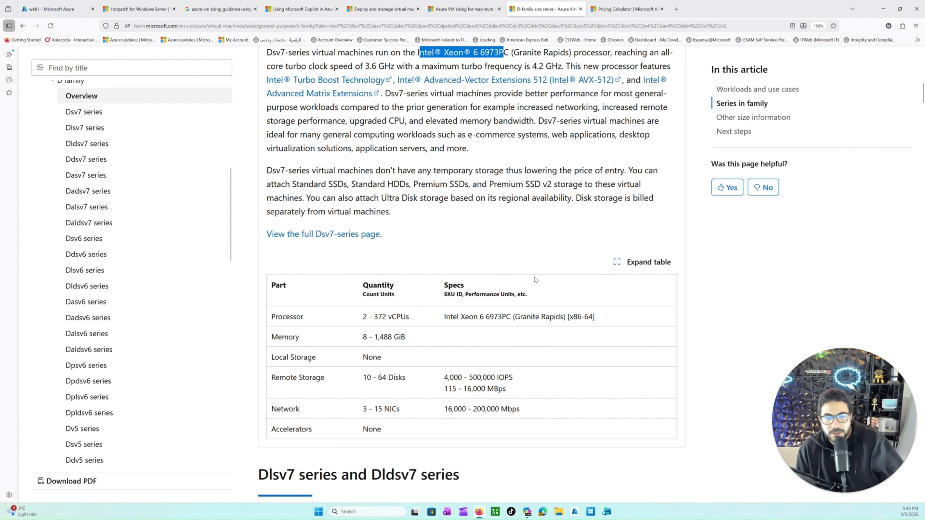
{"action": "scroll", "coordinate": [527, 310], "scroll_direction": "down", "scroll_amount": 2}
{"action": "scroll", "coordinate": [526, 311], "scroll_direction": "down", "scroll_amount": 10}
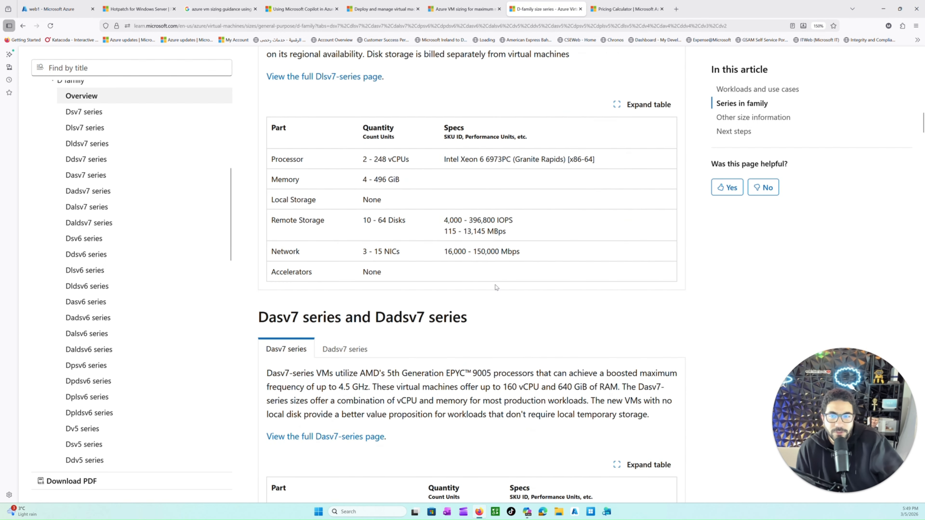
Step: Examine the remaining D family series down to Dpsv6 and Dplsv6, highlighting that section's heading and its Azure Cobalt 100 processor description
{"action": "scroll", "coordinate": [495, 287], "scroll_direction": "down", "scroll_amount": 8}
{"action": "scroll", "coordinate": [486, 293], "scroll_direction": "down", "scroll_amount": 6}
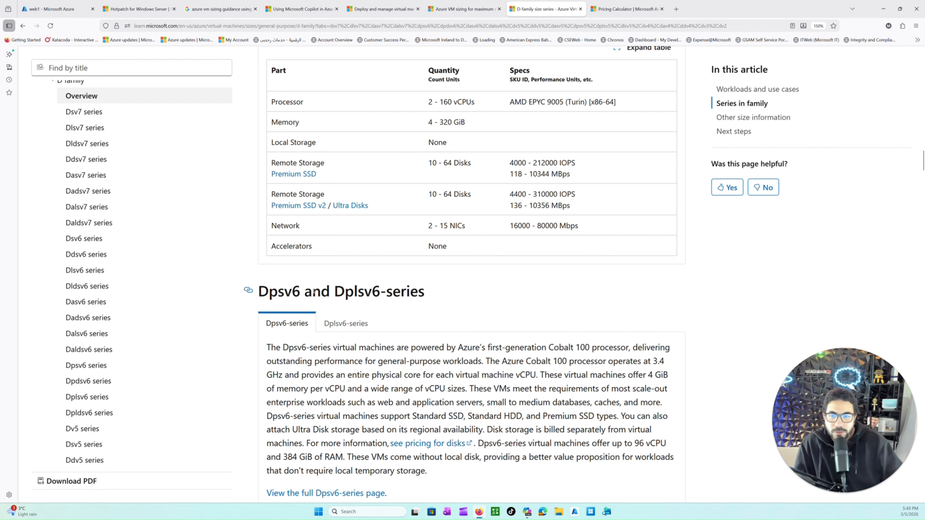
{"action": "left_click_drag", "start_coordinate": [270, 291], "coordinate": [353, 291]}
{"action": "scroll", "coordinate": [464, 353], "scroll_direction": "down", "scroll_amount": 1}
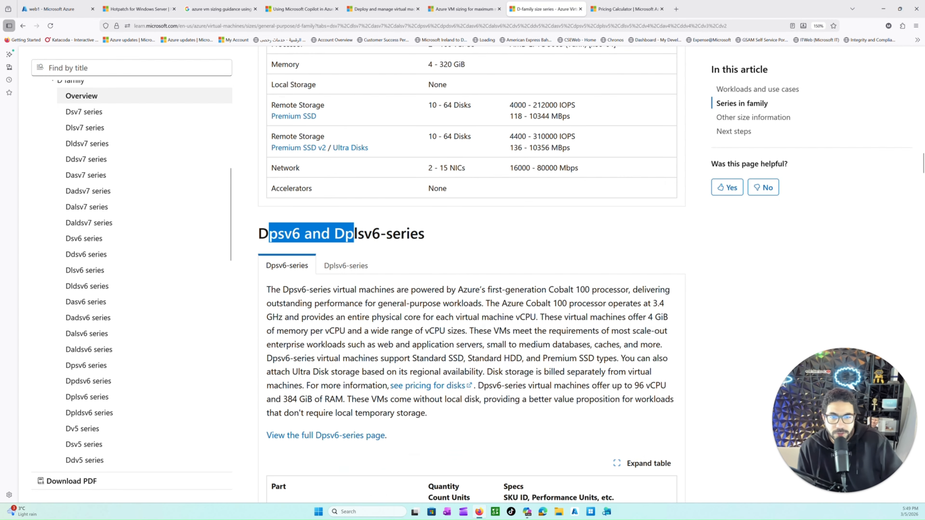
{"action": "left_click_drag", "start_coordinate": [458, 290], "coordinate": [613, 290]}
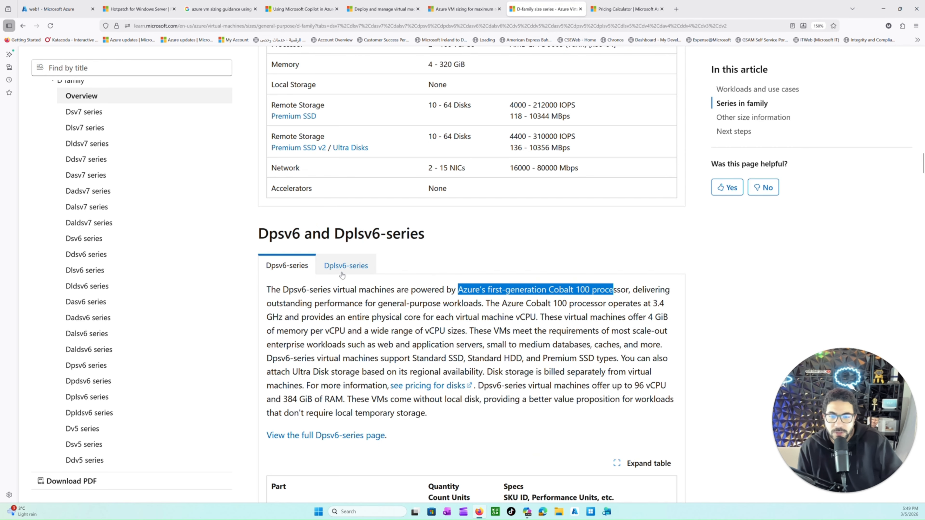
{"action": "scroll", "coordinate": [348, 270], "scroll_direction": "down", "scroll_amount": 2}
{"action": "scroll", "coordinate": [287, 226], "scroll_direction": "up", "scroll_amount": 1}
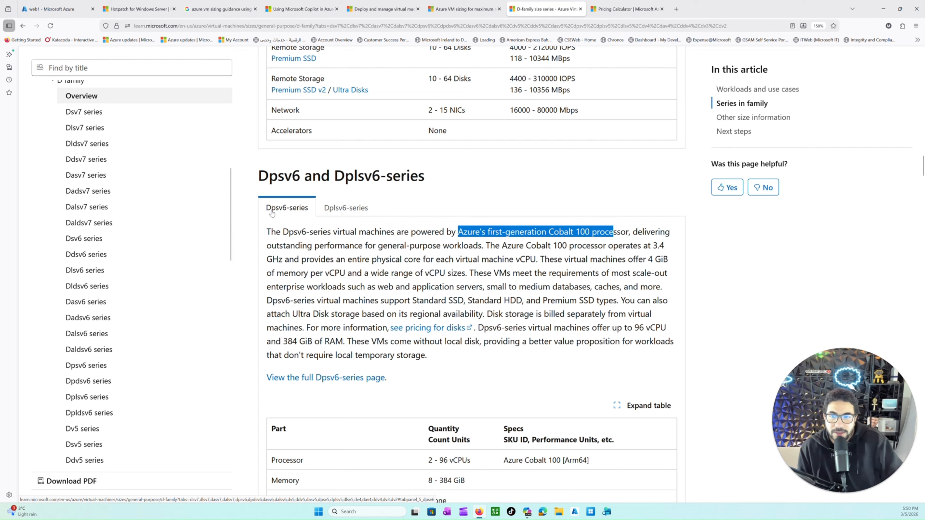
Step: Return to the start of the documentation's table of contents and open the Overview article under Sizes
{"action": "scroll", "coordinate": [403, 273], "scroll_direction": "up", "scroll_amount": 20}
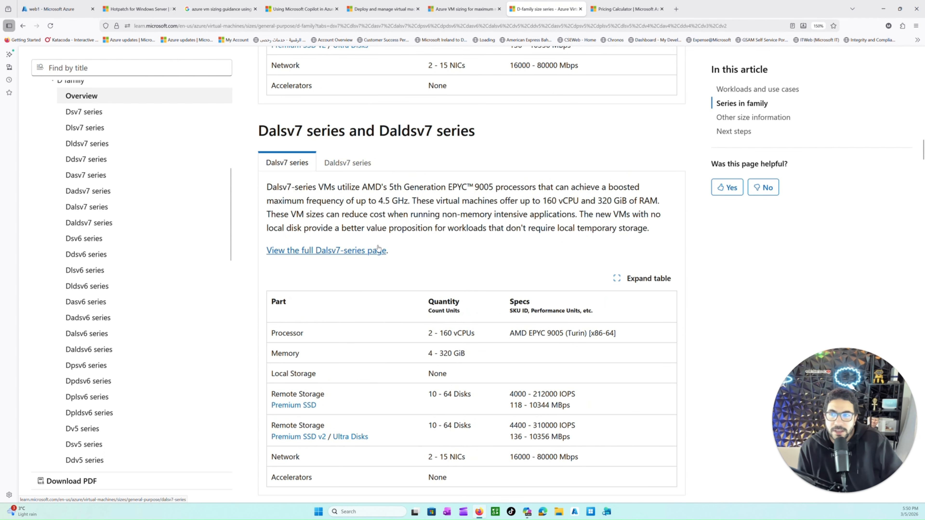
{"action": "scroll", "coordinate": [404, 274], "scroll_direction": "up", "scroll_amount": 7}
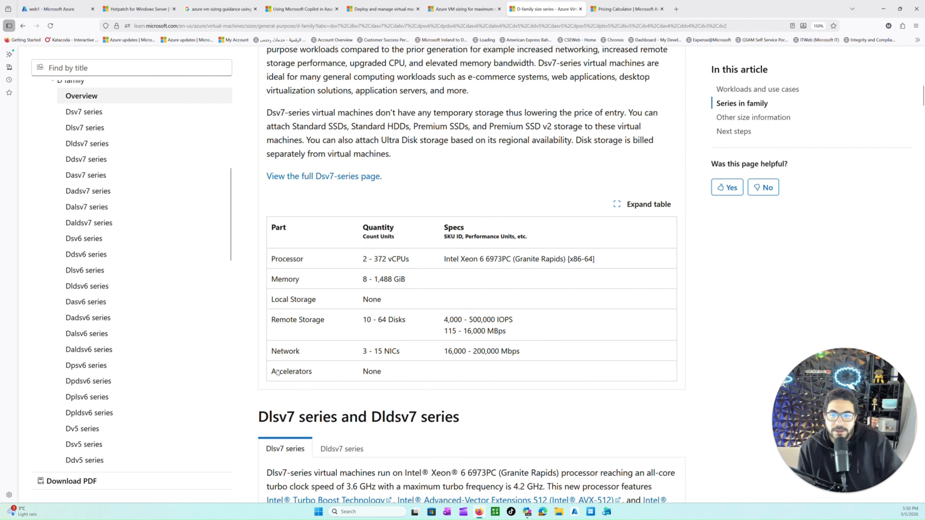
{"action": "scroll", "coordinate": [298, 140], "scroll_direction": "up", "scroll_amount": 6}
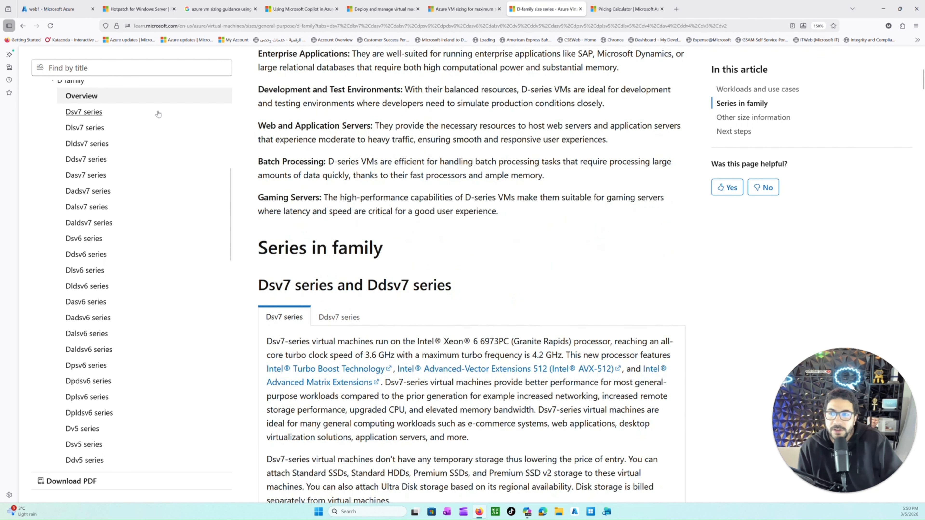
{"action": "scroll", "coordinate": [157, 114], "scroll_direction": "up", "scroll_amount": 6}
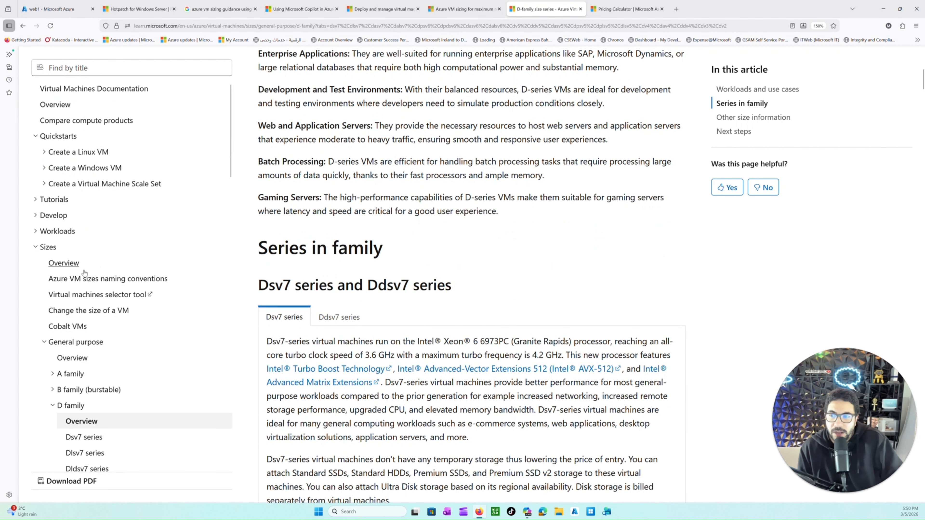
{"action": "left_click", "coordinate": [64, 263]}
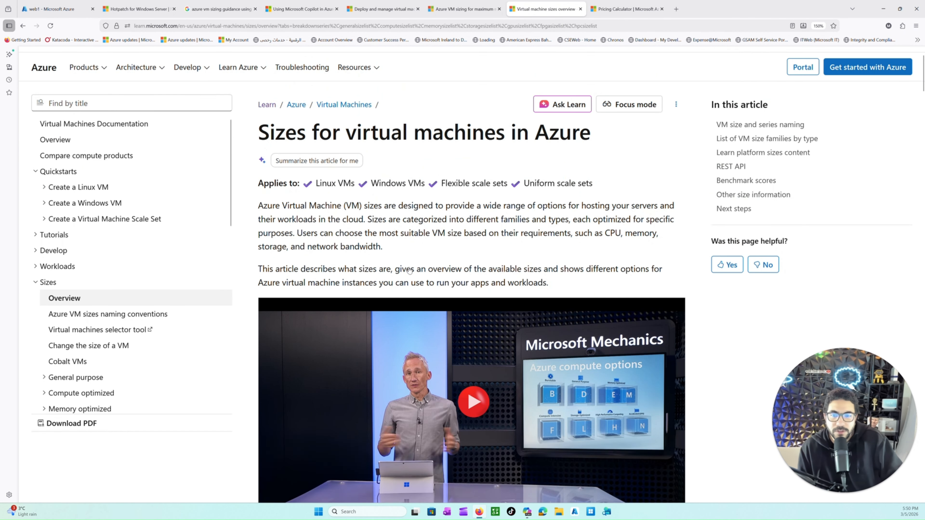
Step: Read the name structure breakdown of the DCads_v5 series, including its footnotes and the note on naming conventions
{"action": "scroll", "coordinate": [410, 270], "scroll_direction": "down", "scroll_amount": 14}
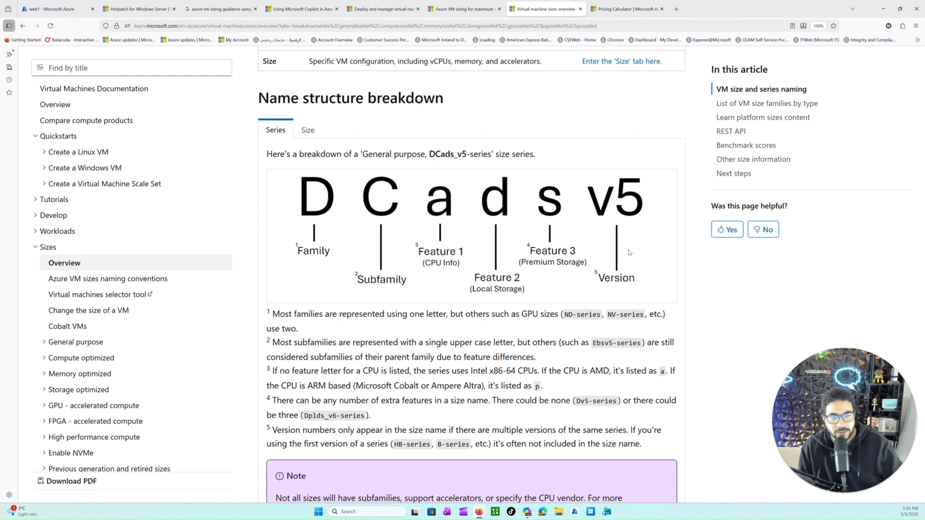
{"action": "scroll", "coordinate": [145, 218], "scroll_direction": "down", "scroll_amount": 2}
{"action": "scroll", "coordinate": [315, 328], "scroll_direction": "down", "scroll_amount": 3}
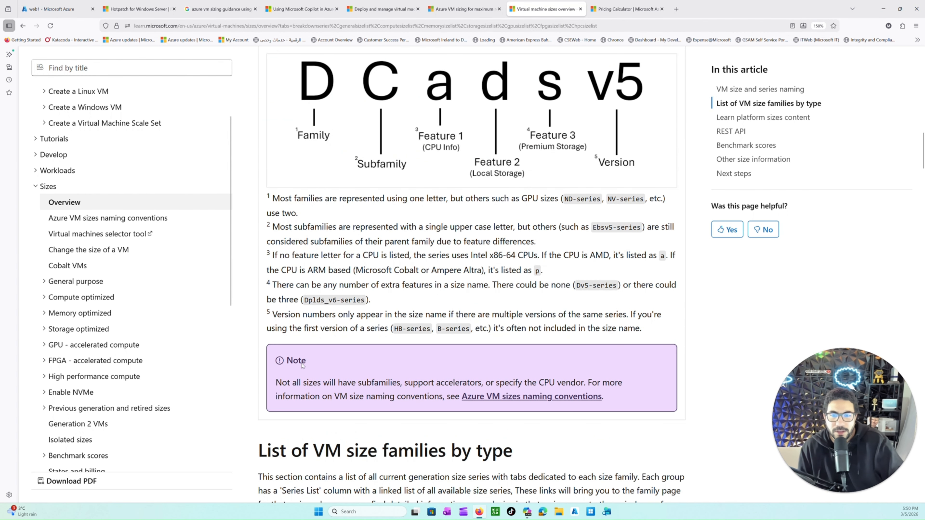